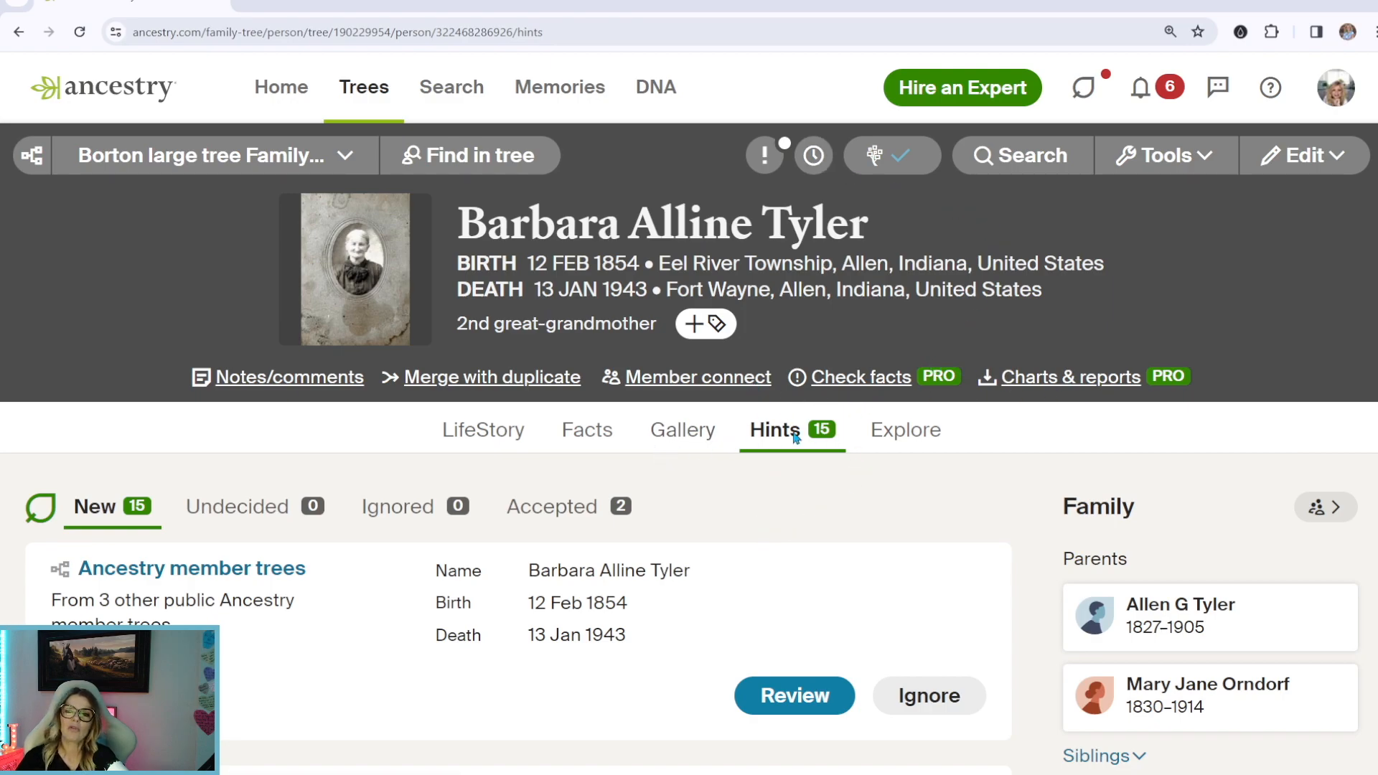
Step: Find the 1880 United States Federal Census hint among the new hints and open it for review
scroll(797, 444, "down", 5)
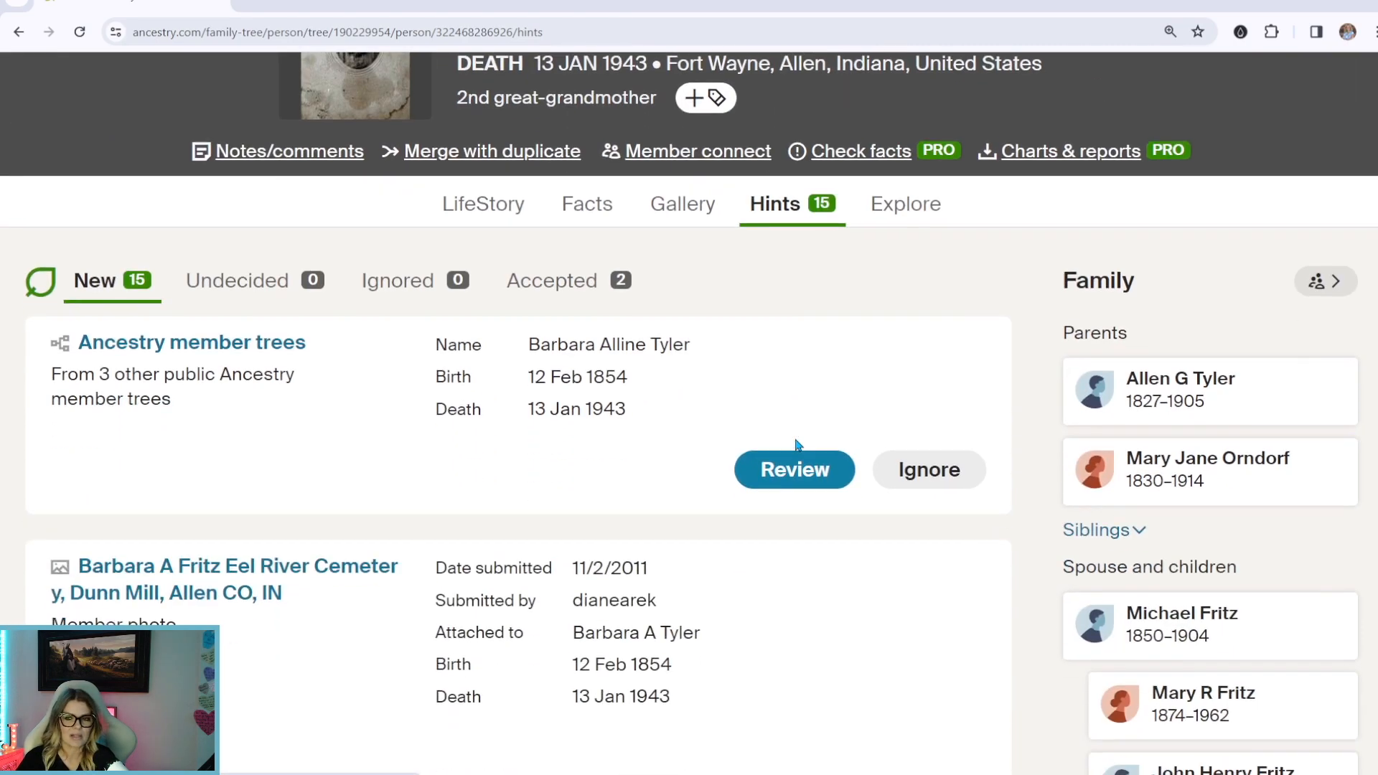
scroll(797, 445, "down", 20)
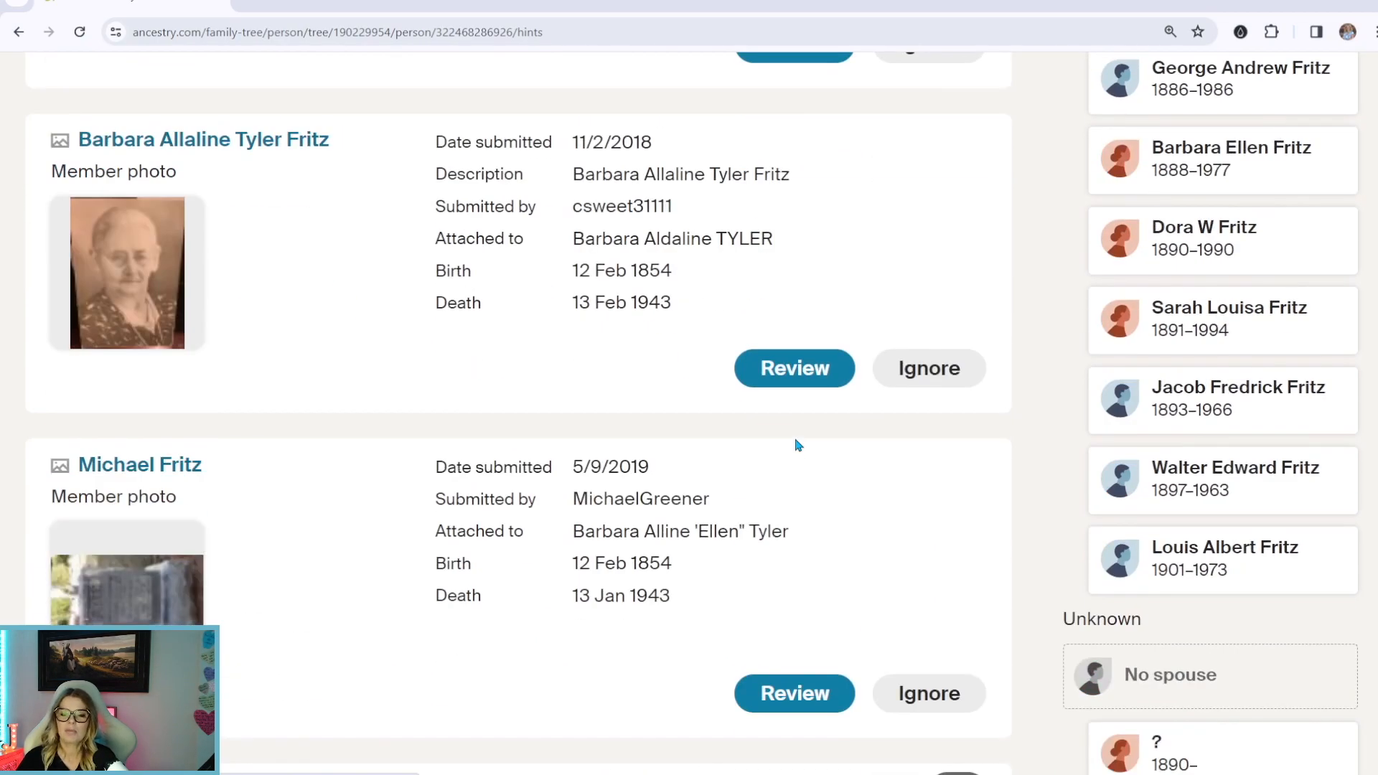
scroll(797, 445, "up", 1)
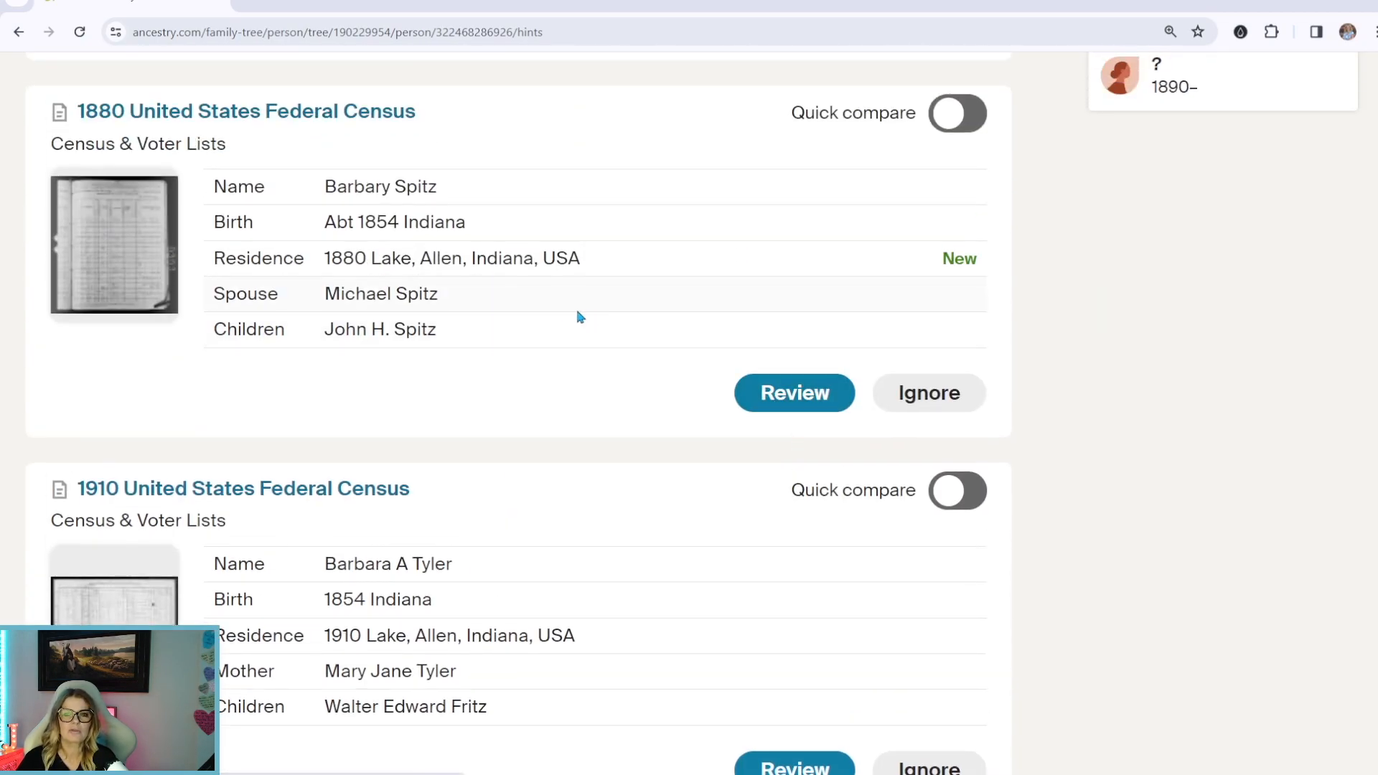
left_click(805, 409)
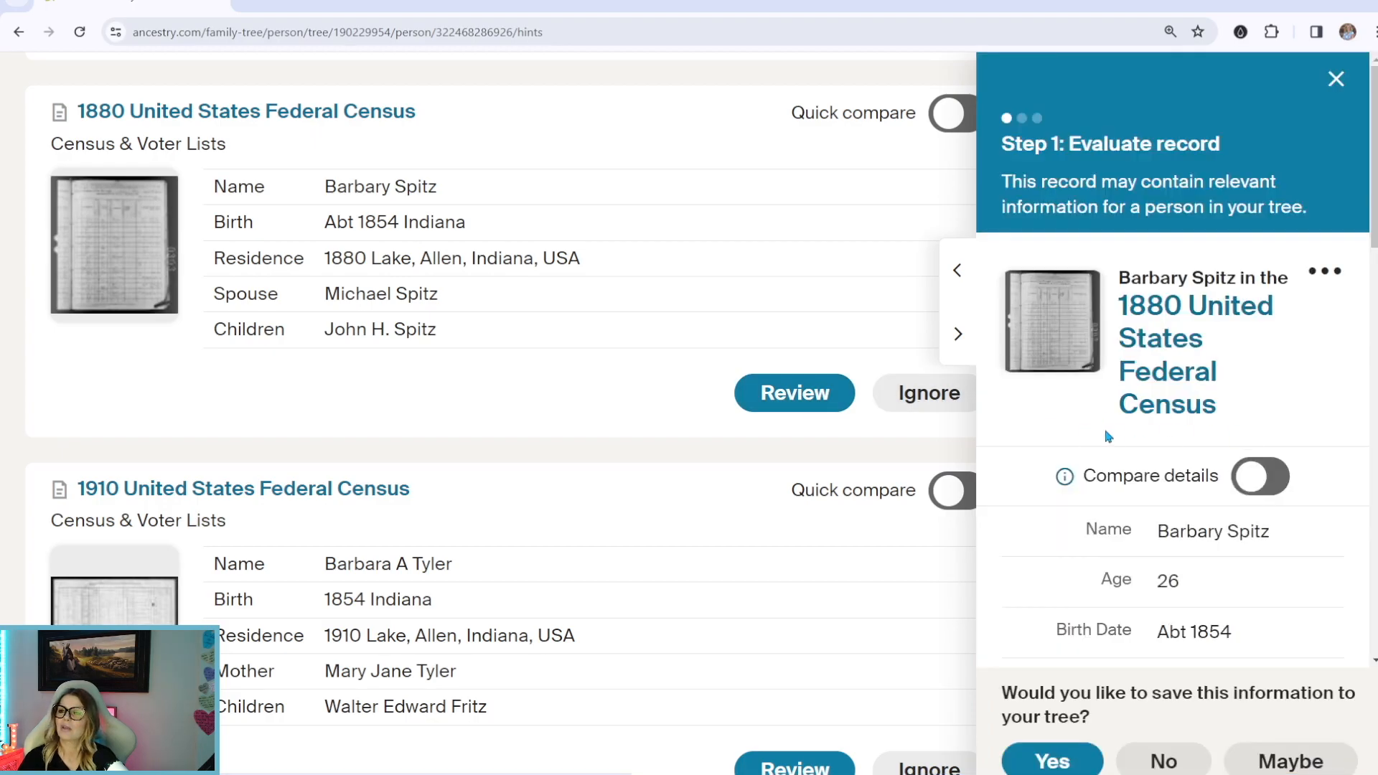
Step: Turn on detail comparison and compare the 1880 census record's name, facts, spouse and children with the tree details
scroll(1120, 434, "down", 3)
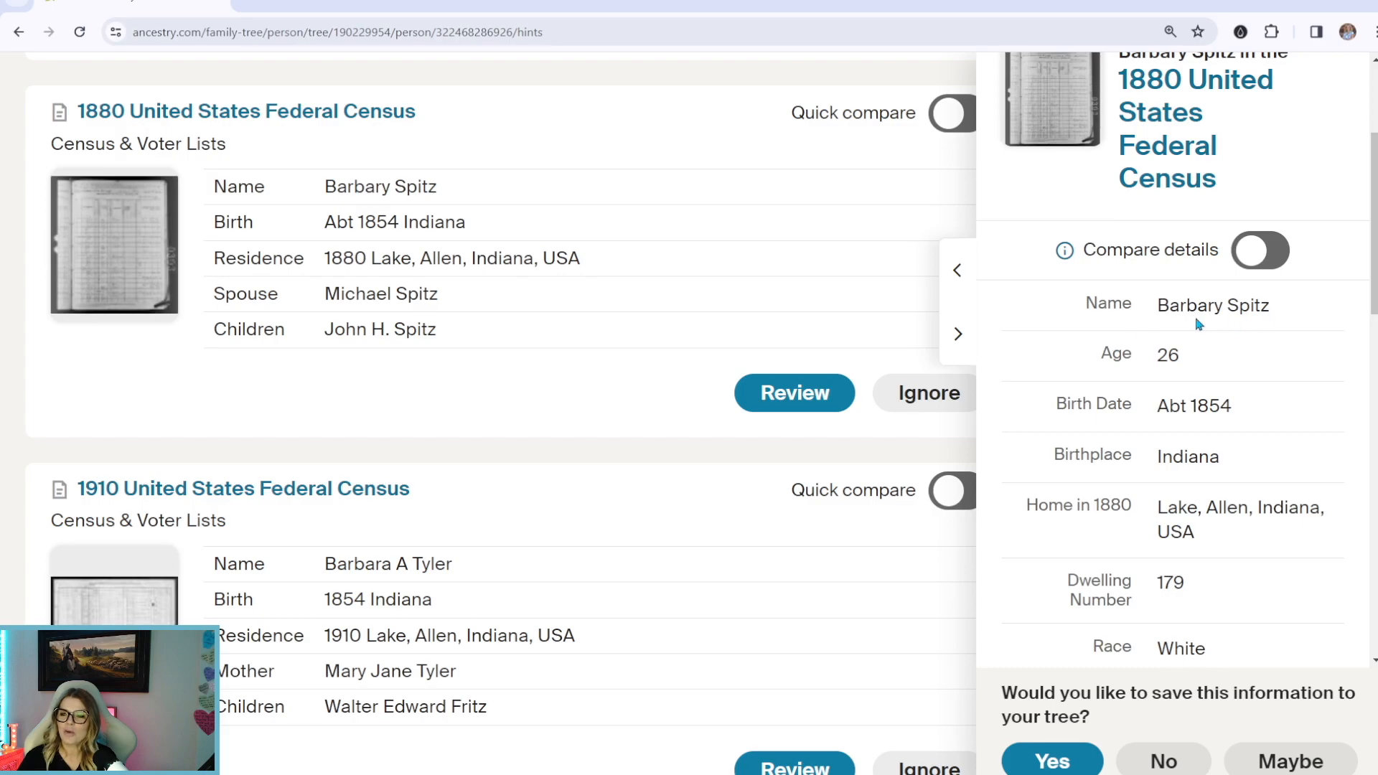
left_click(1257, 263)
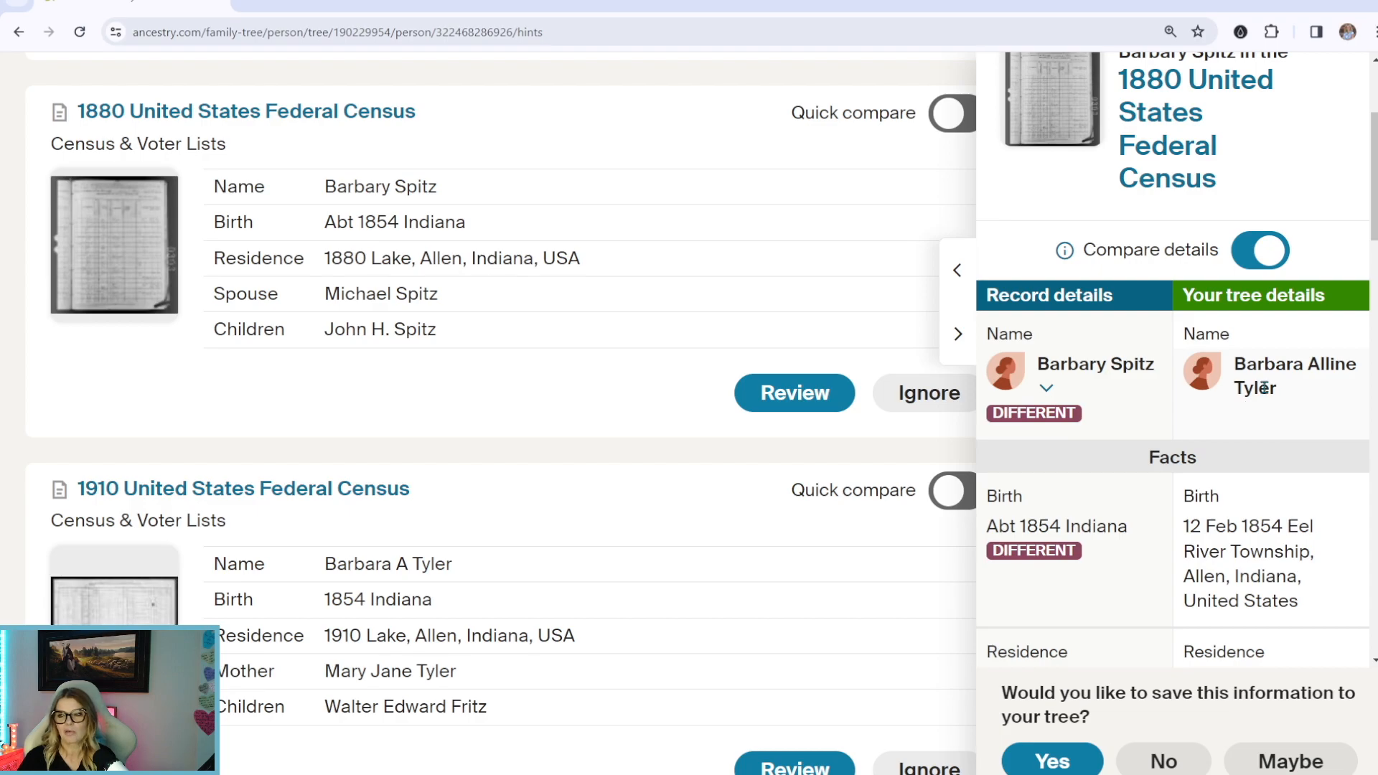
scroll(1264, 388, "down", 3)
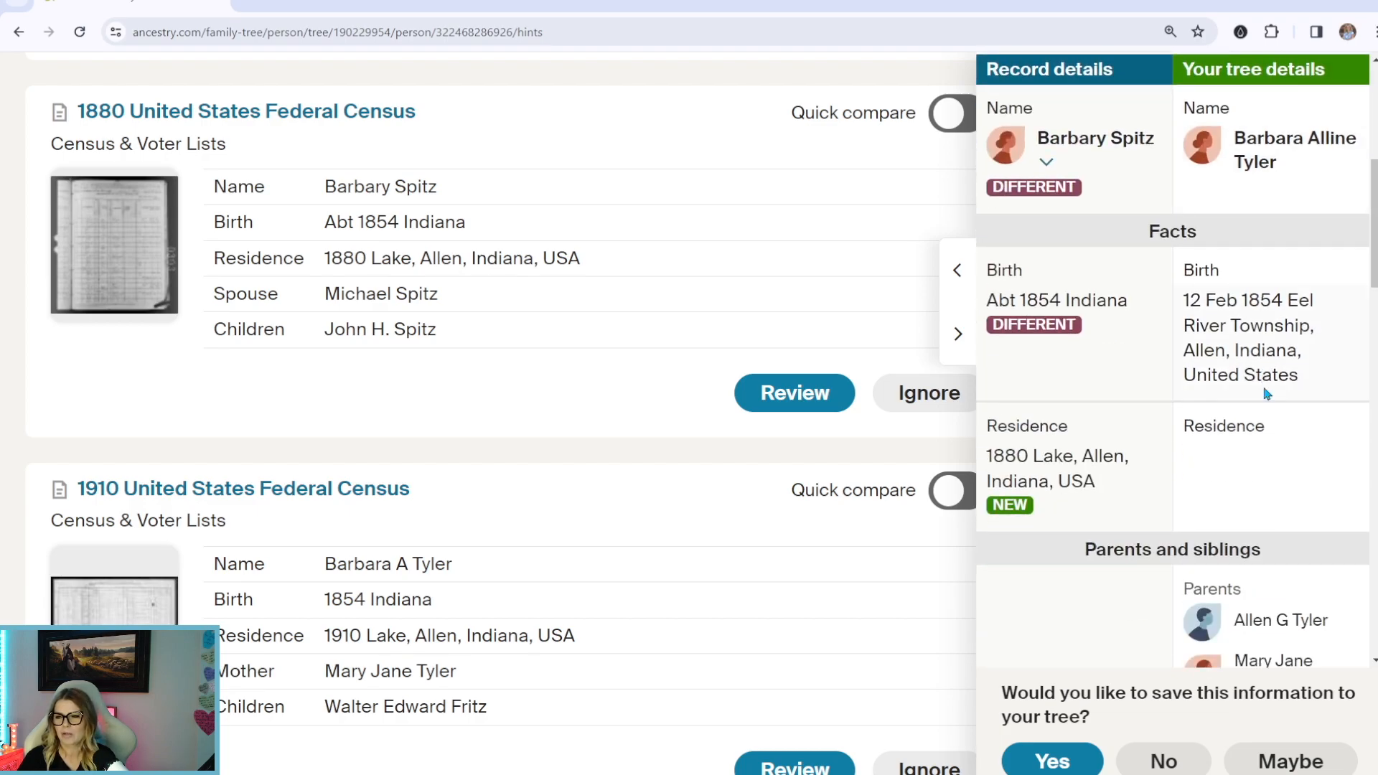
scroll(1267, 393, "down", 9)
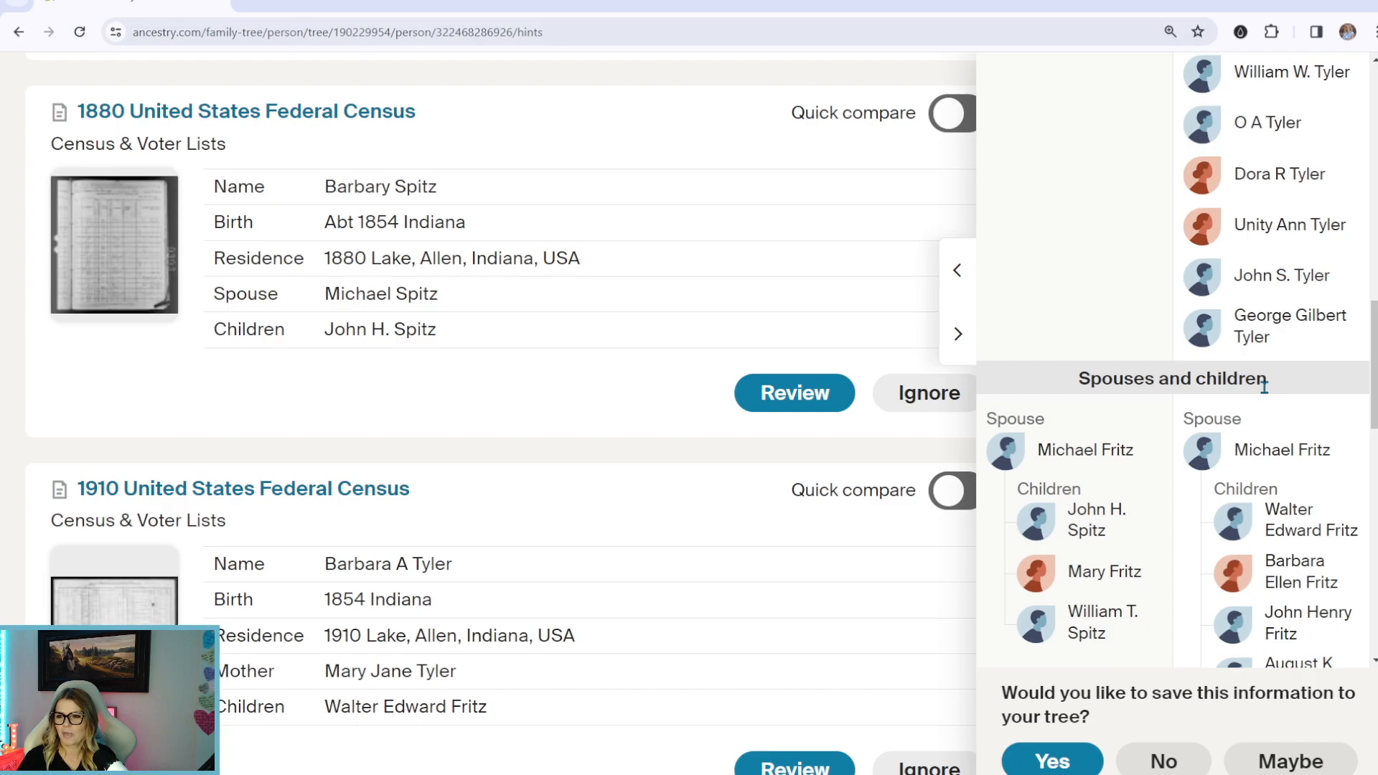
scroll(1265, 385, "down", 3)
scroll(1267, 394, "down", 3)
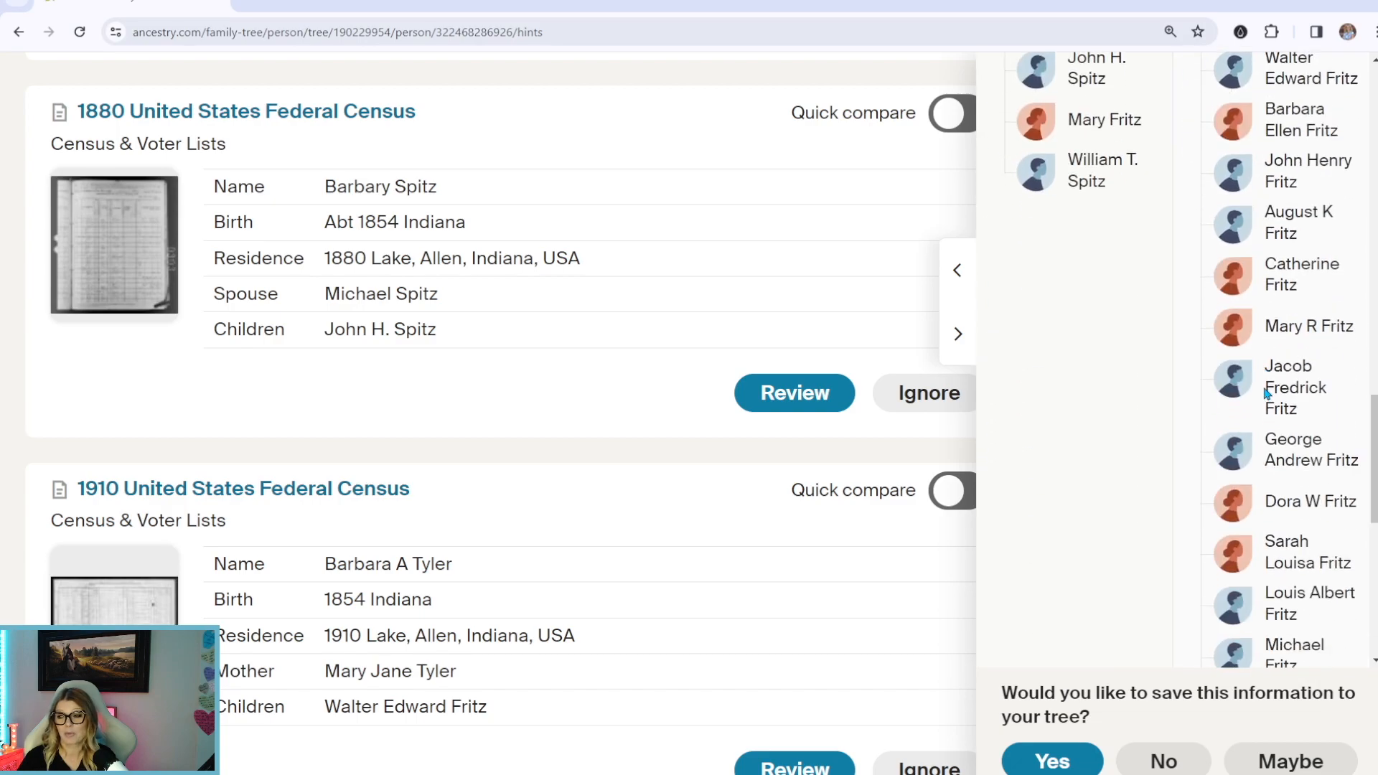
scroll(1266, 393, "down", 3)
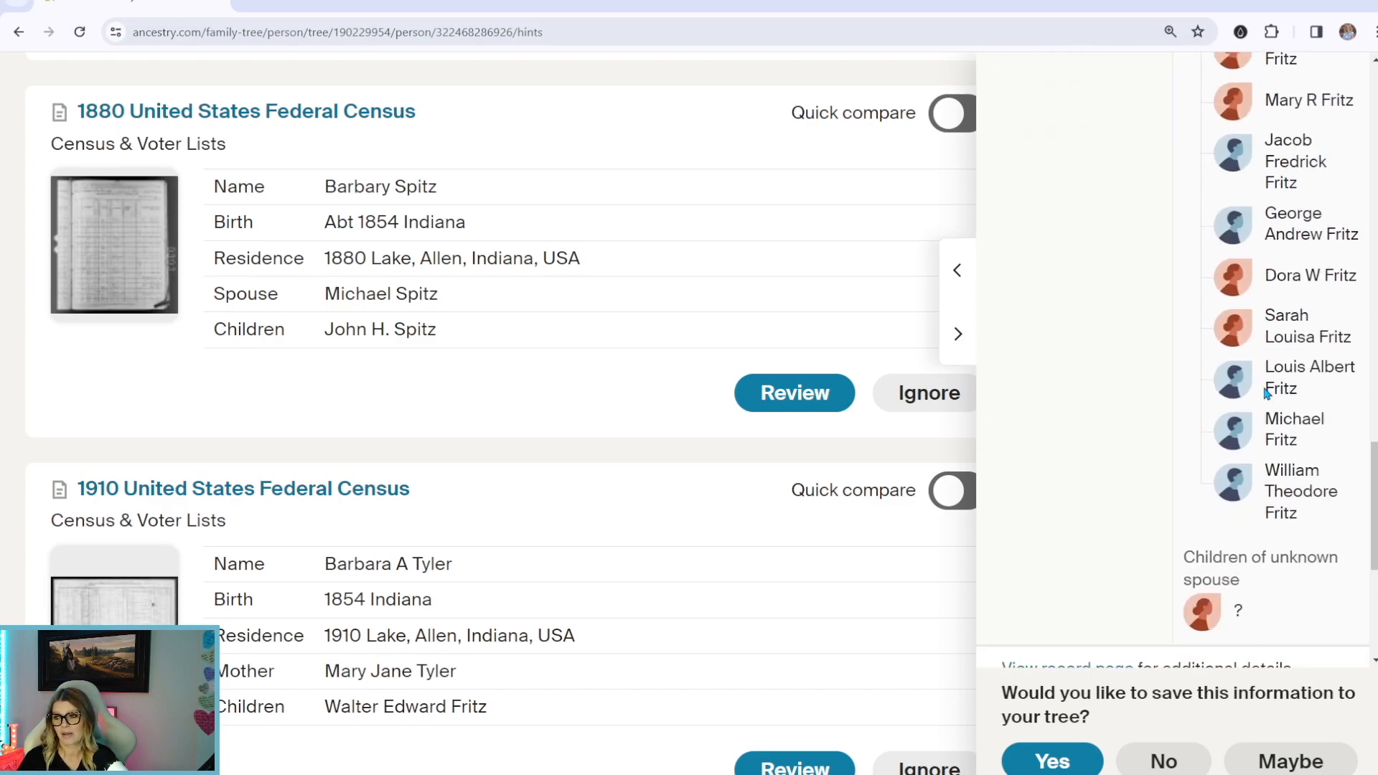
scroll(1266, 393, "up", 3)
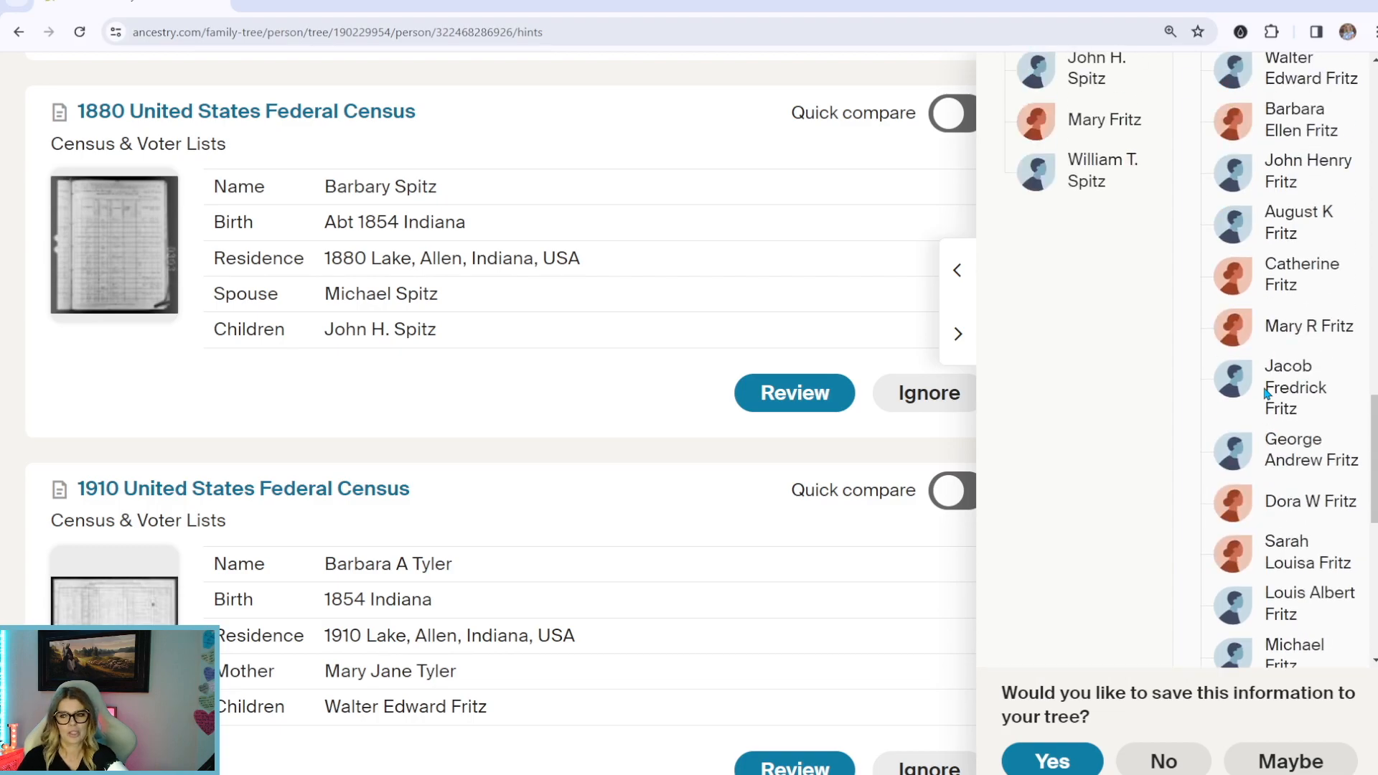
scroll(1266, 393, "up", 8)
scroll(1266, 394, "up", 5)
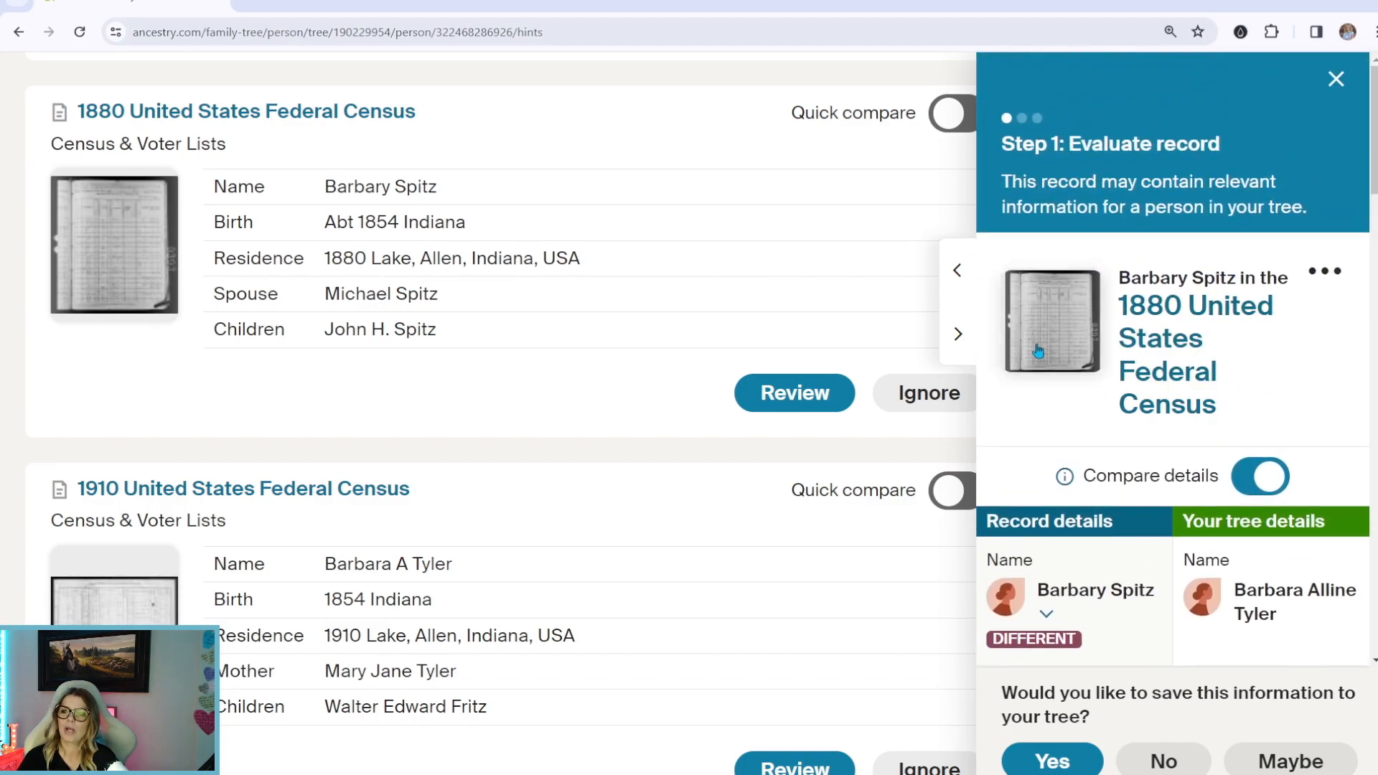
Step: View the 1880 census image enlarged and examine the highlighted household's names, ages, relationships, occupations and birthplaces, then close it
left_click(1081, 334)
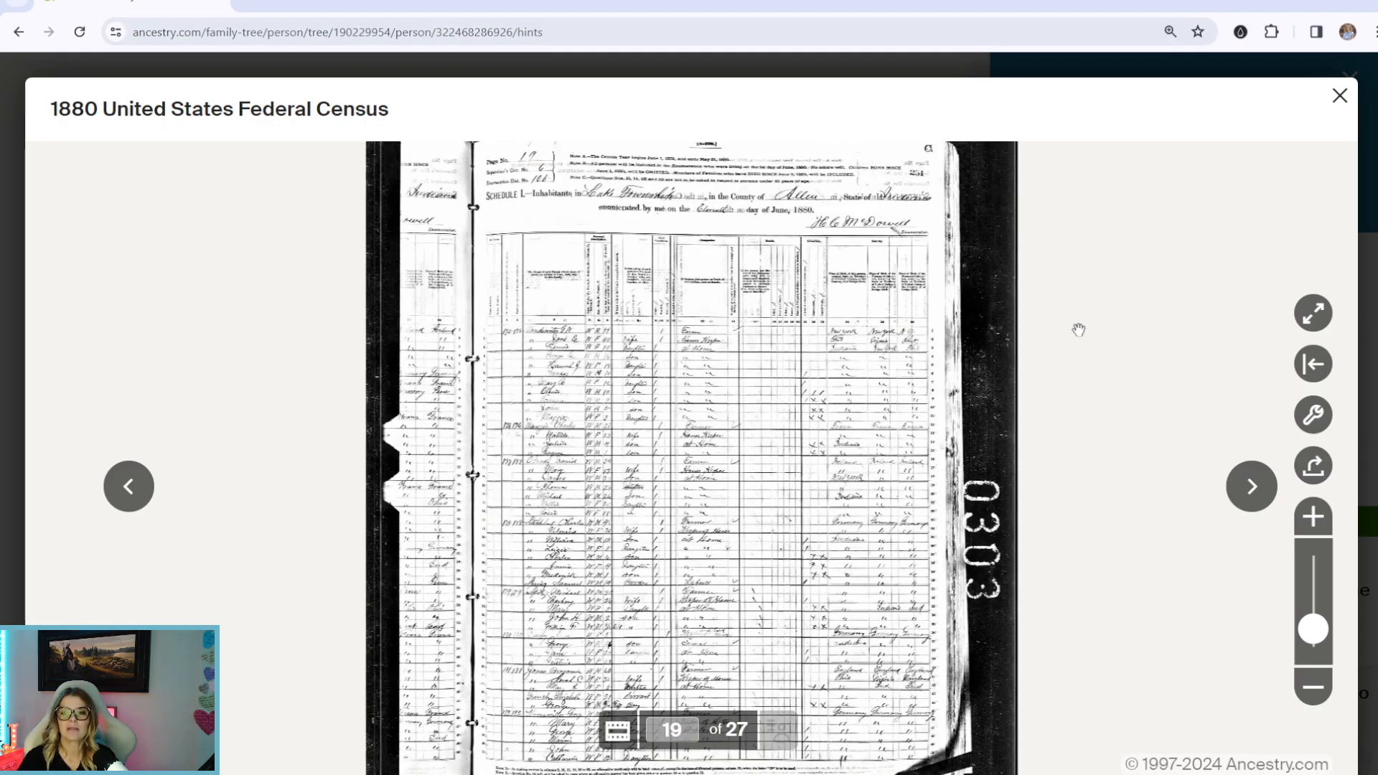
scroll(773, 339, "up", 5)
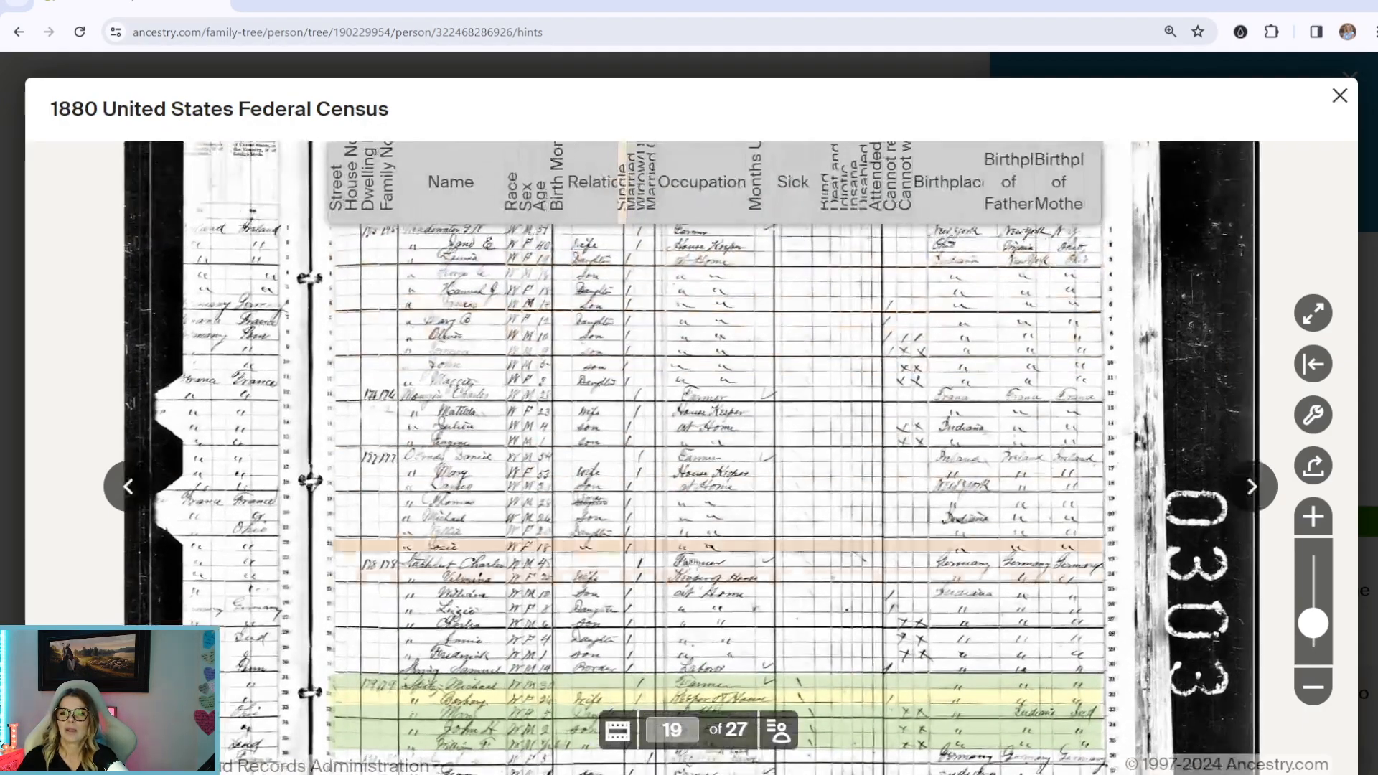
scroll(682, 445, "up", 3)
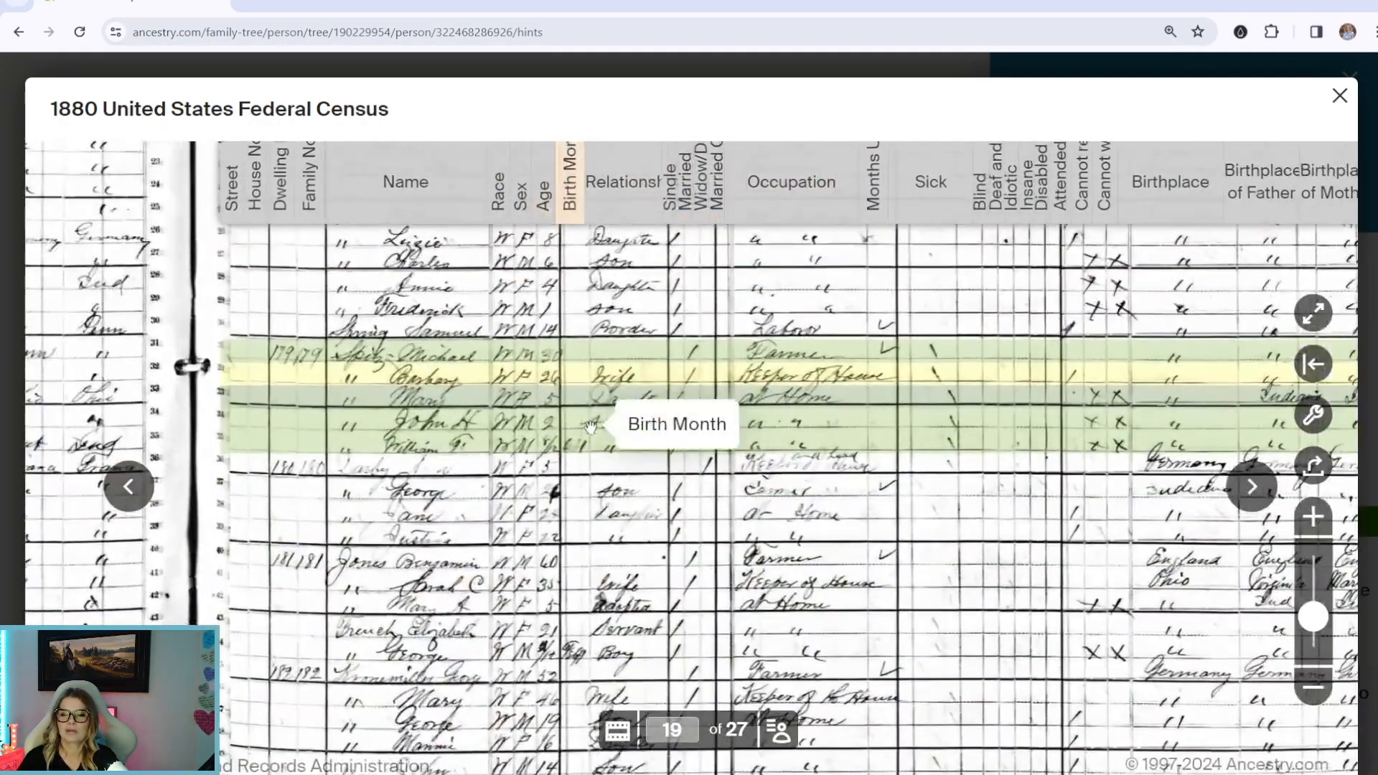
scroll(543, 357, "up", 3)
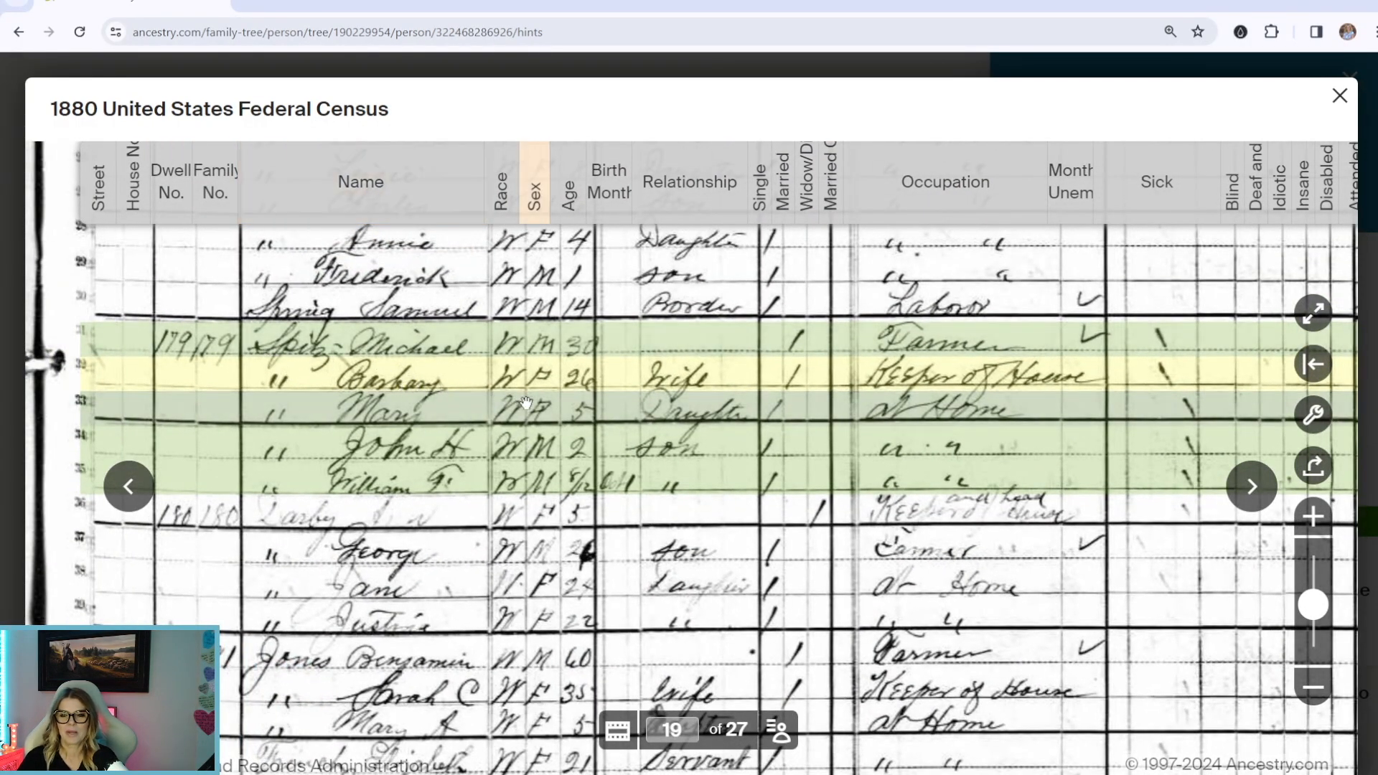
mouse_move(527, 396)
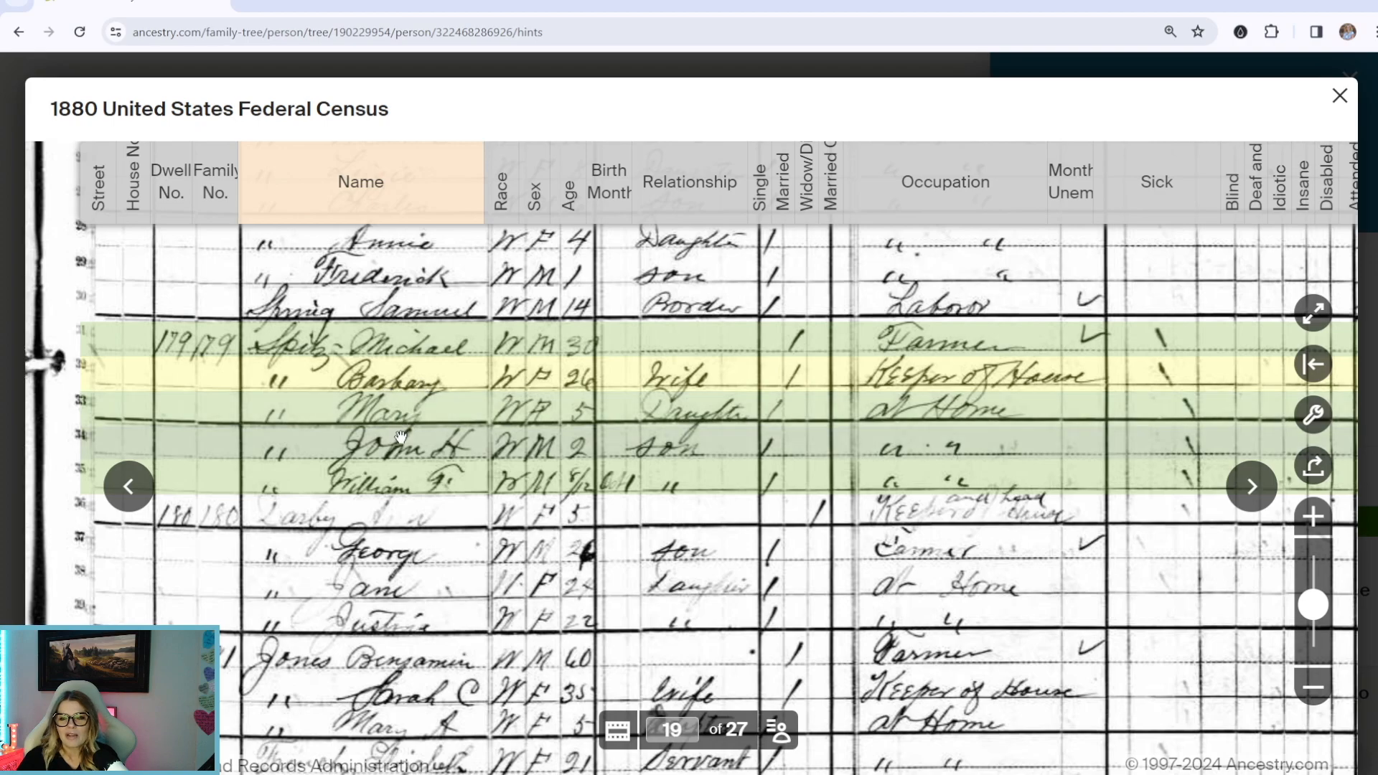
mouse_move(421, 472)
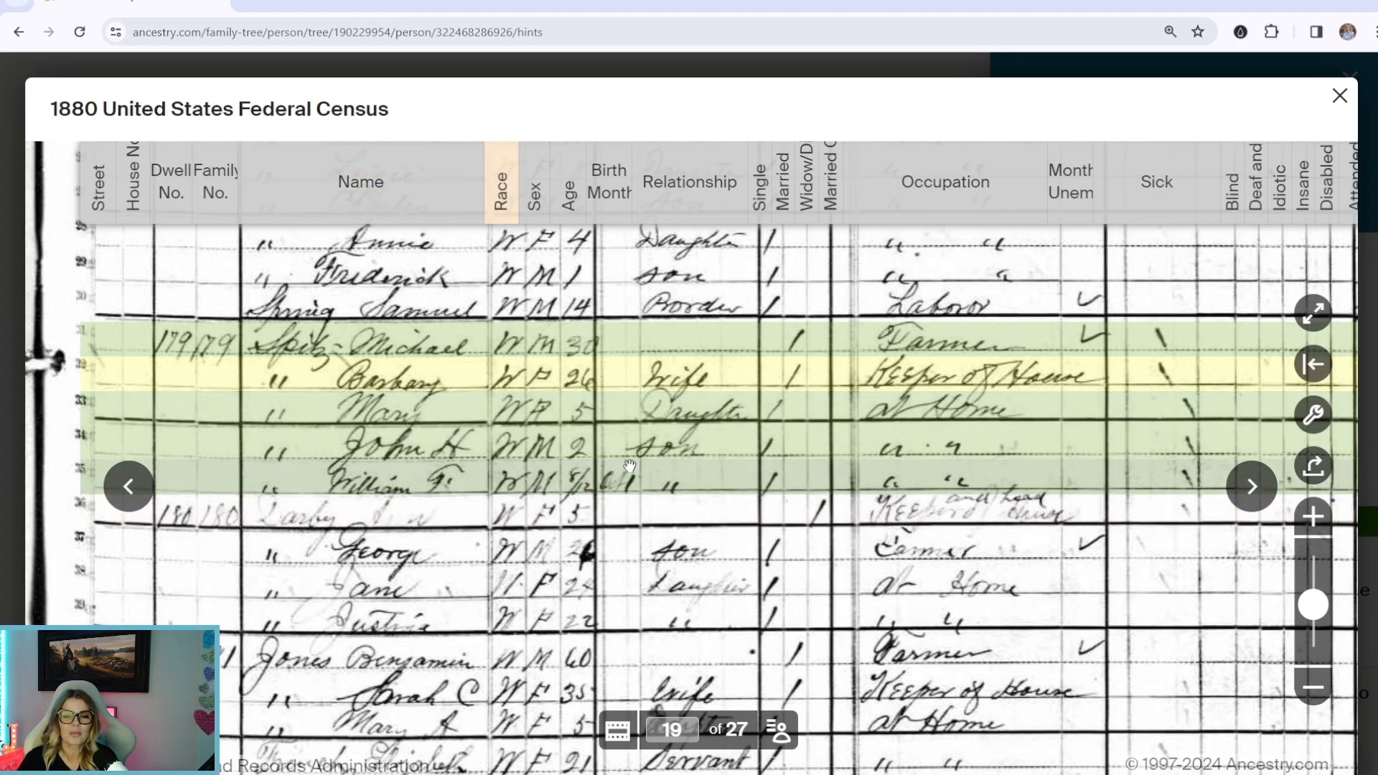
mouse_move(651, 466)
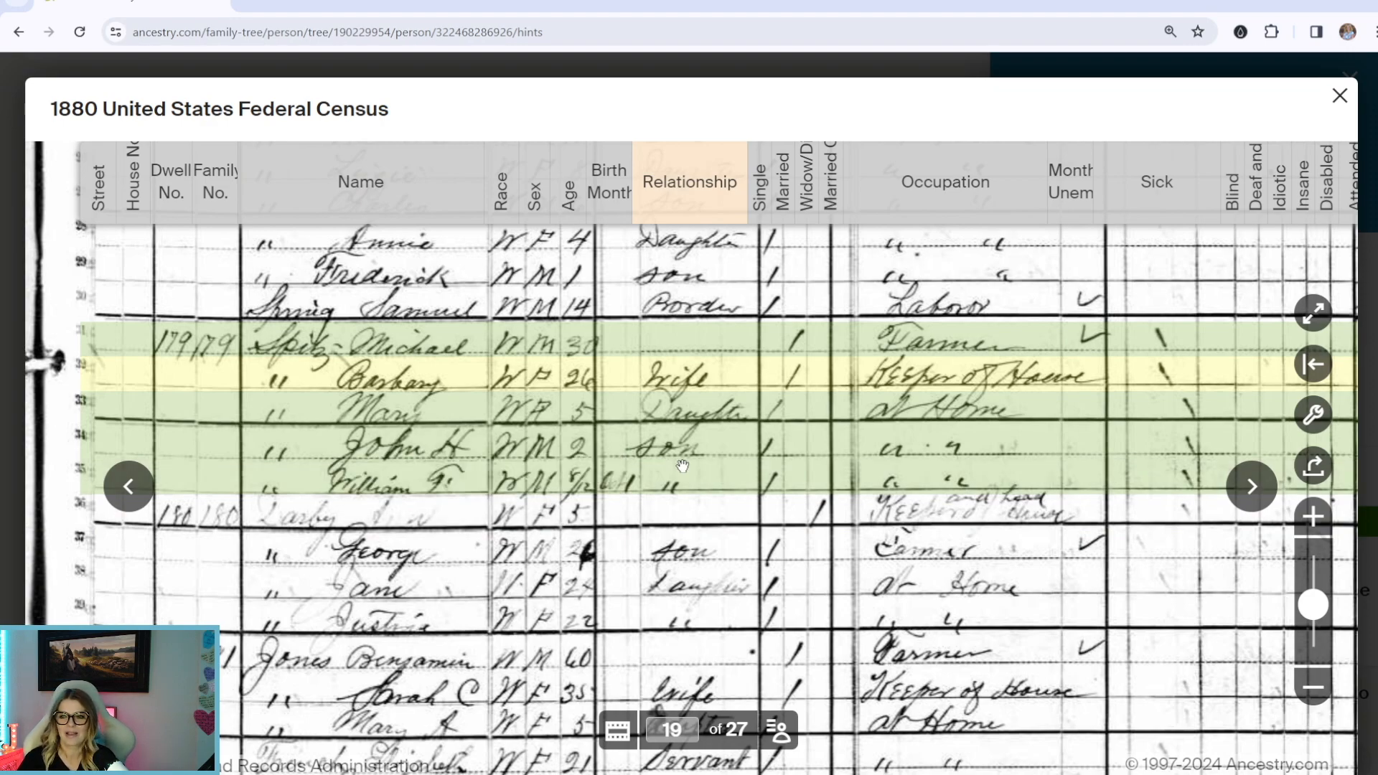
left_click_drag(865, 448, 222, 539)
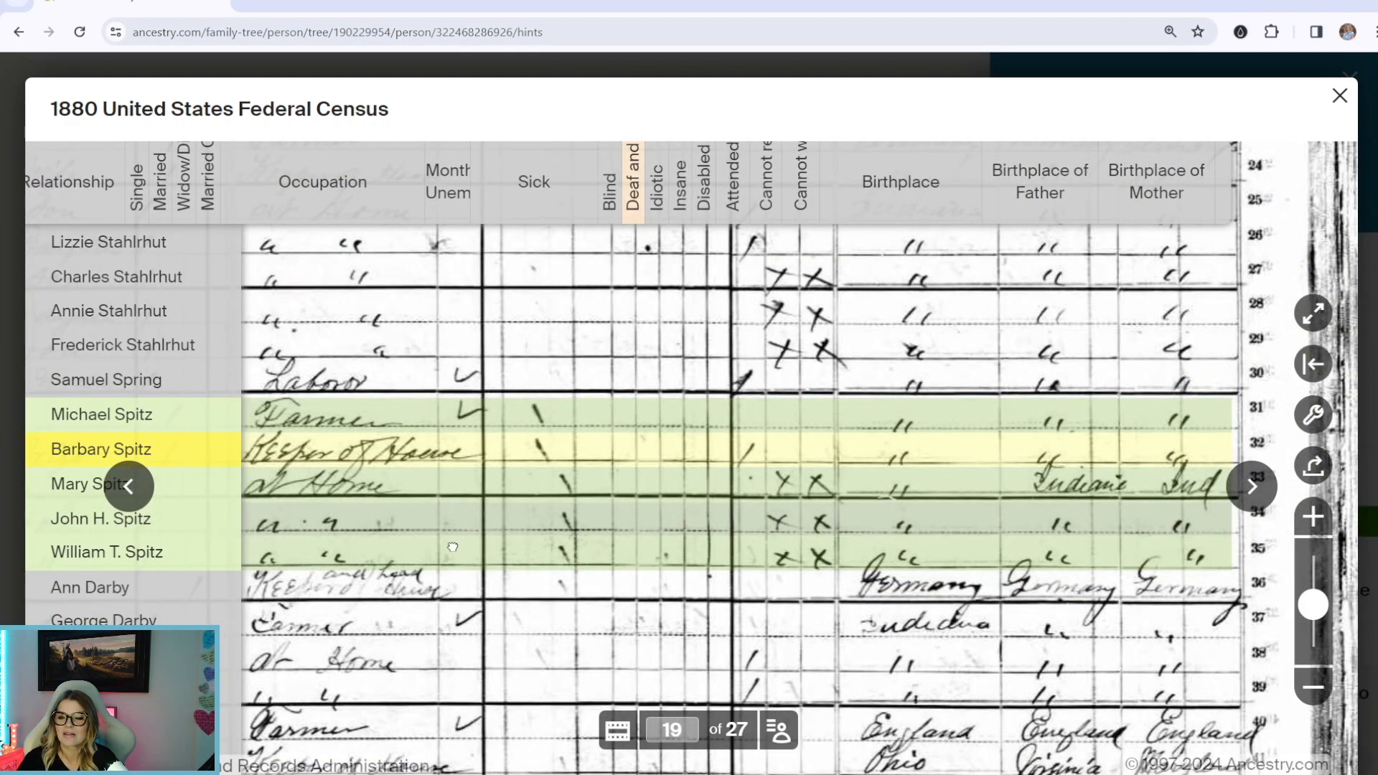
left_click_drag(511, 511, 1132, 483)
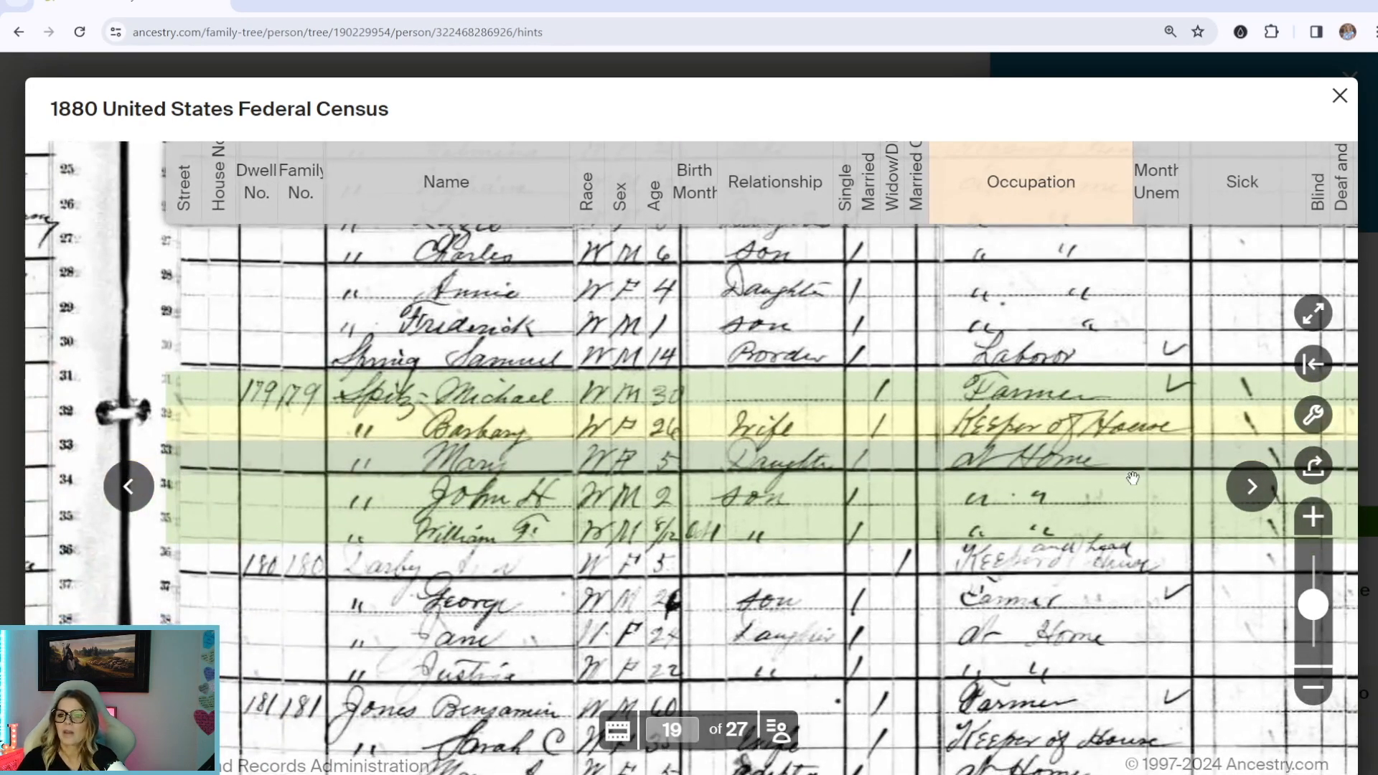
left_click(1339, 95)
Step: Switch the census record's name to the variation with the spouse's corrected surname and recheck the compared facts
scroll(1106, 474, "down", 3)
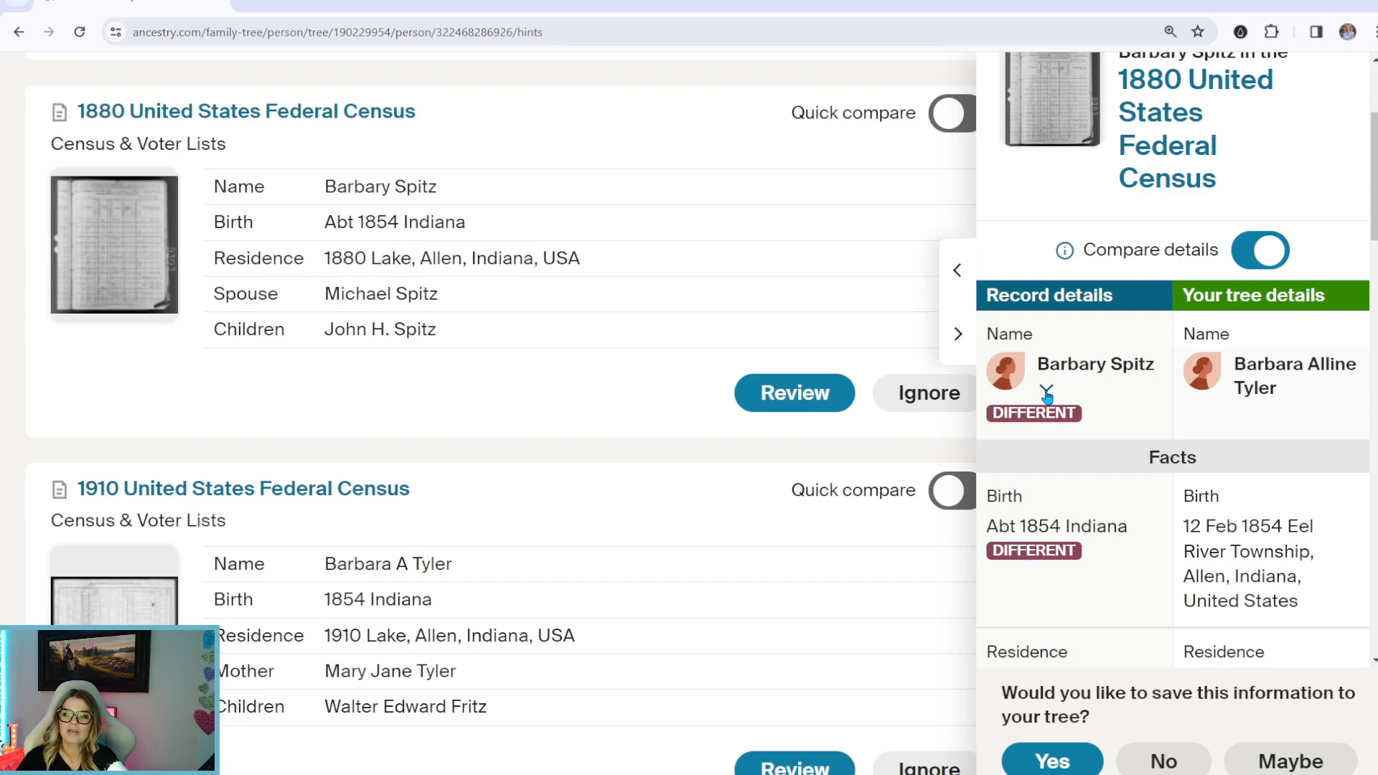
left_click(1046, 392)
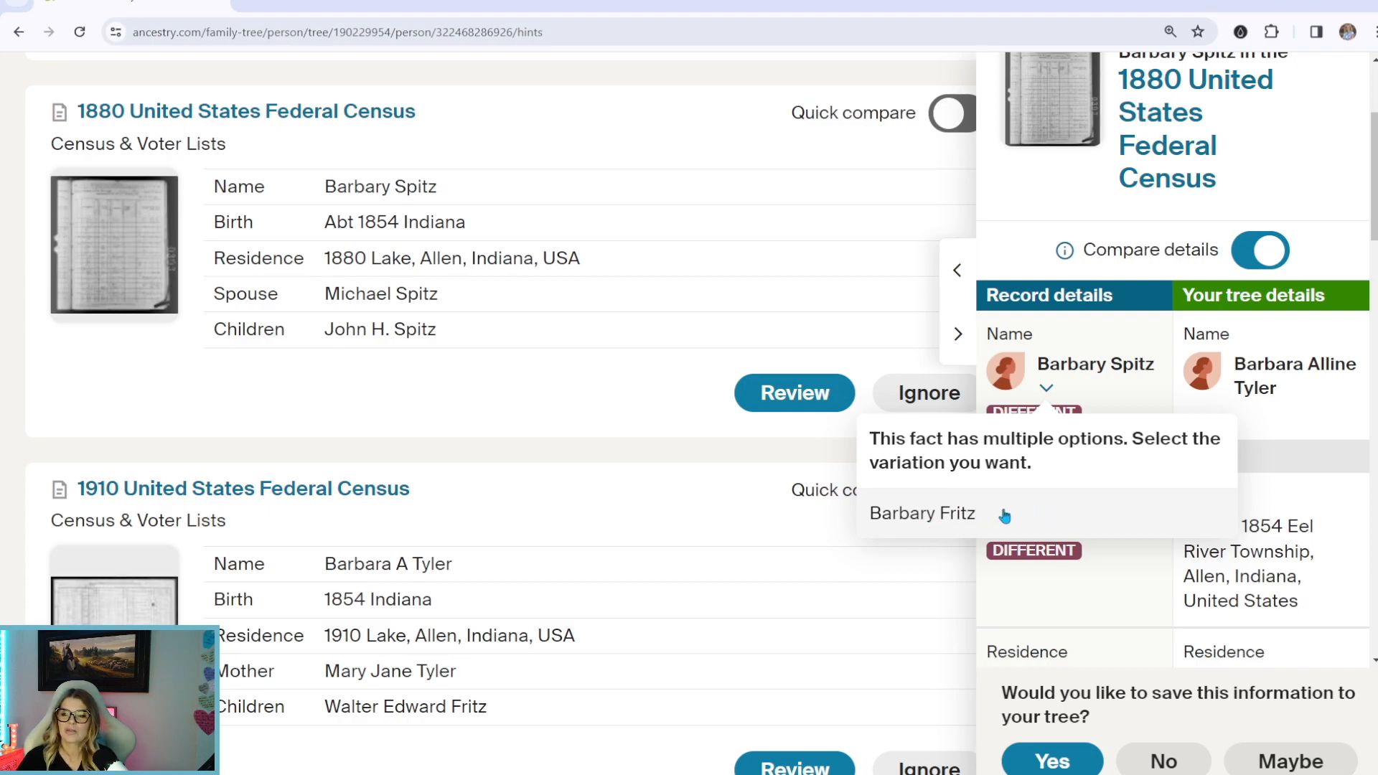
left_click(969, 527)
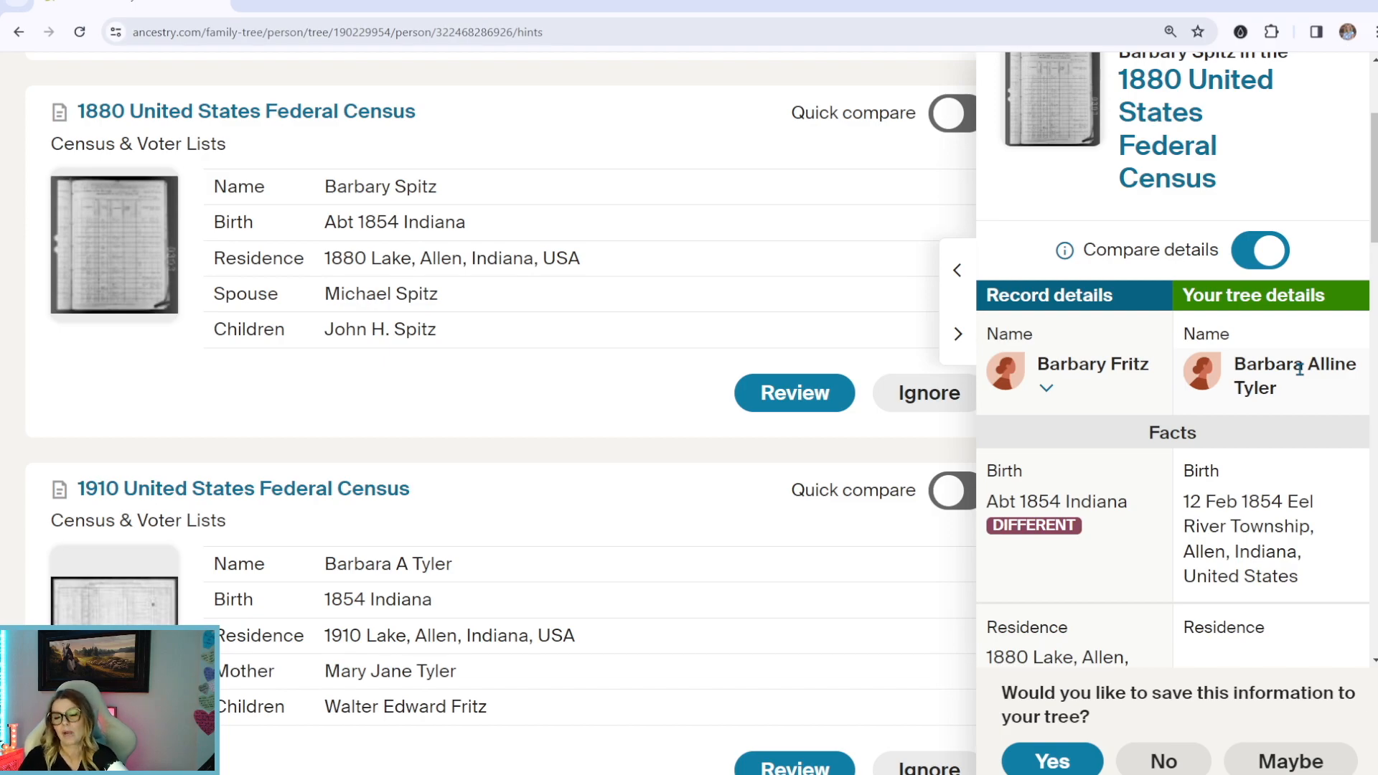
scroll(1300, 369, "down", 3)
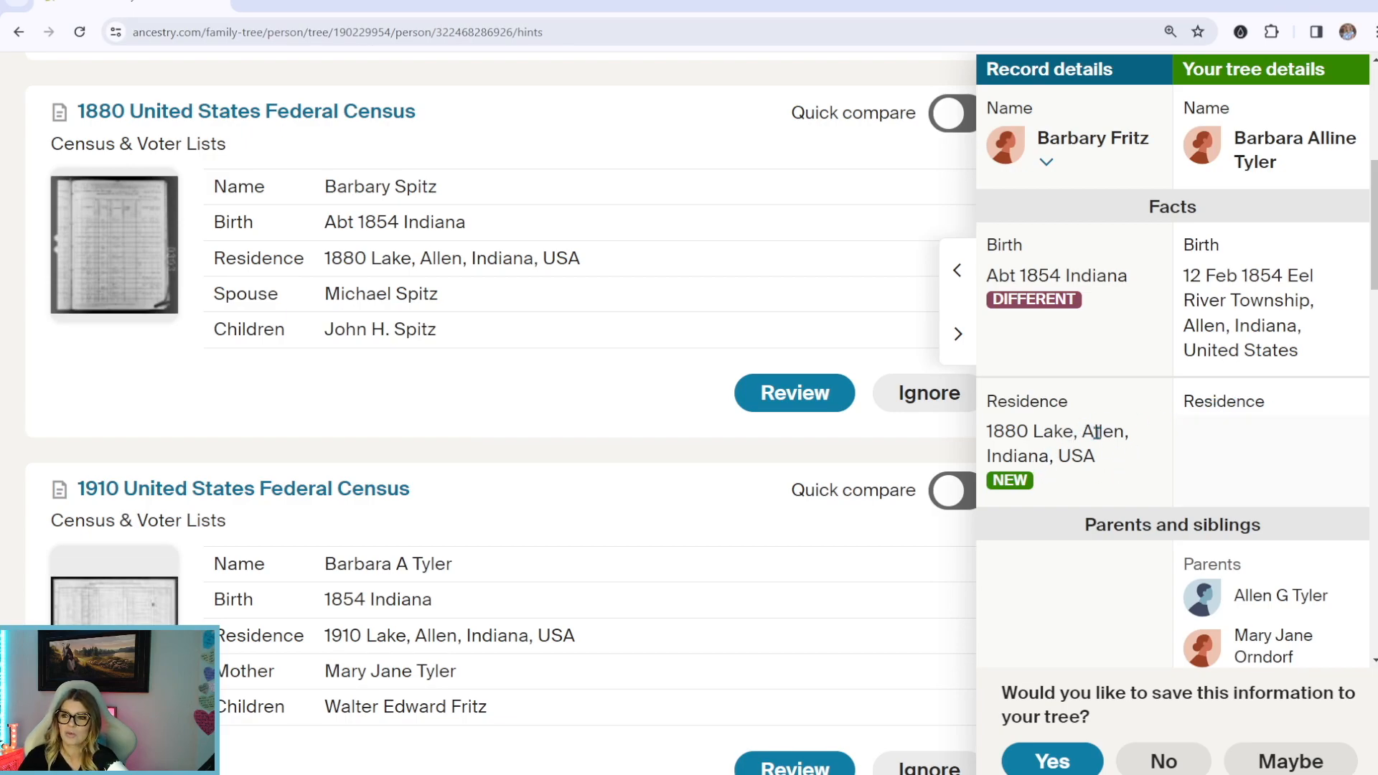
scroll(1097, 434, "up", 3)
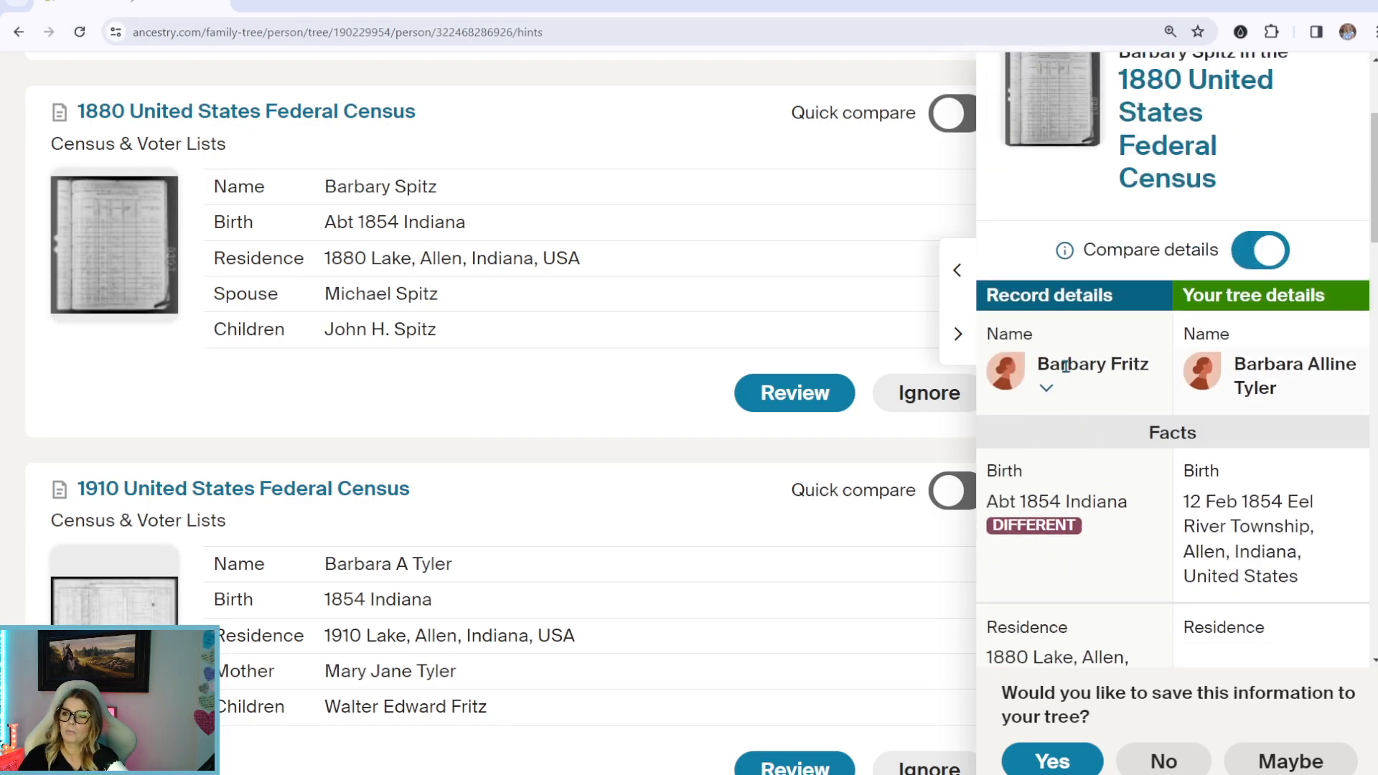
left_click(1048, 402)
left_click(1086, 355)
Step: Accept saving the 1880 census information to the tree and include the record's name with the corrected surname
scroll(1128, 424, "down", 1)
scroll(1129, 424, "down", 14)
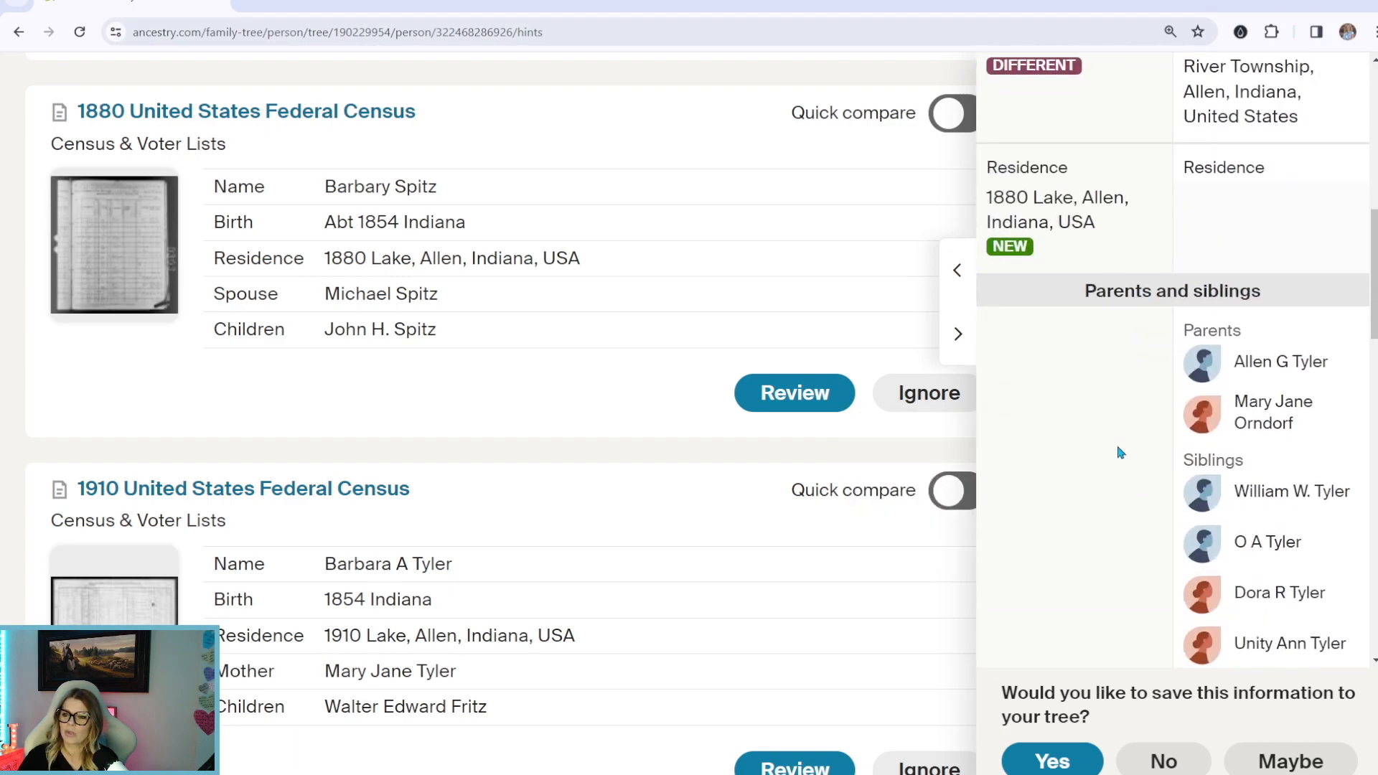
left_click(1053, 761)
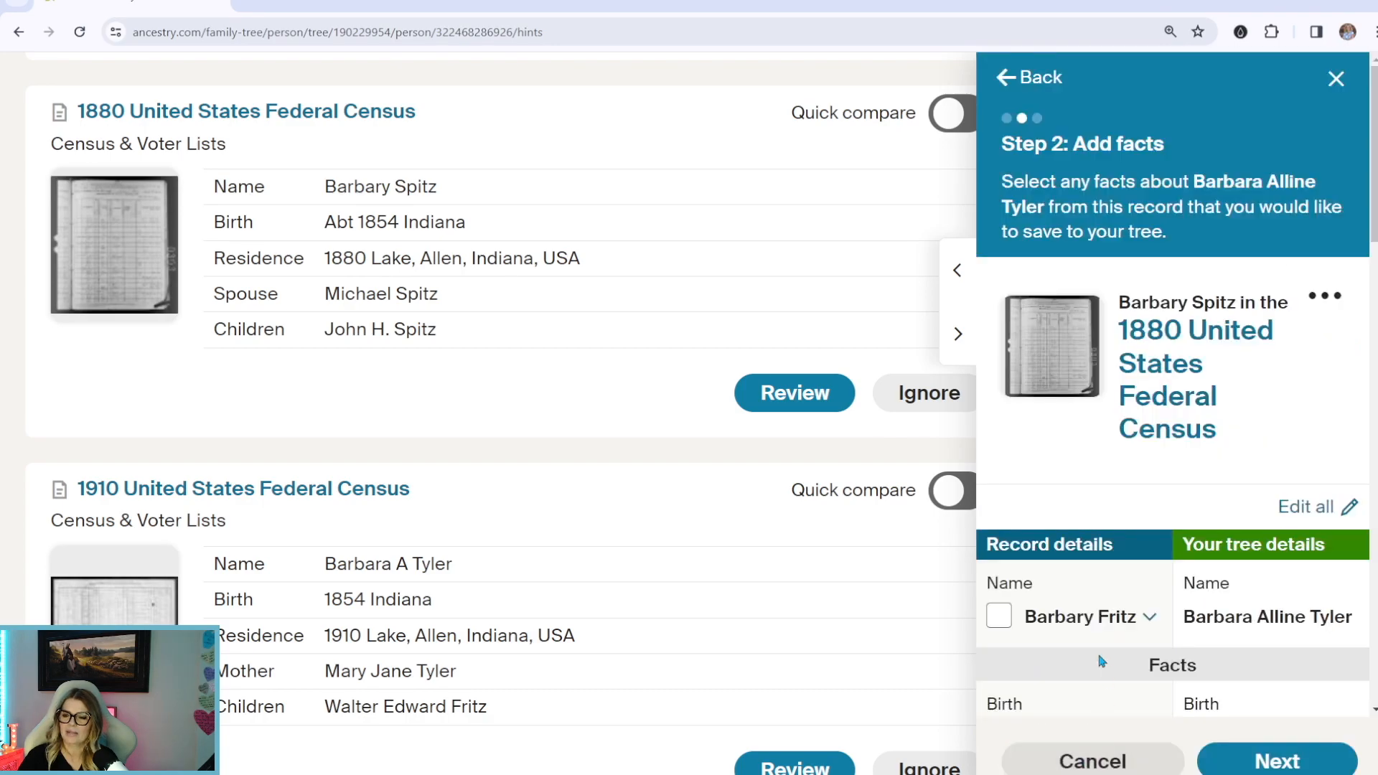
left_click(1001, 617)
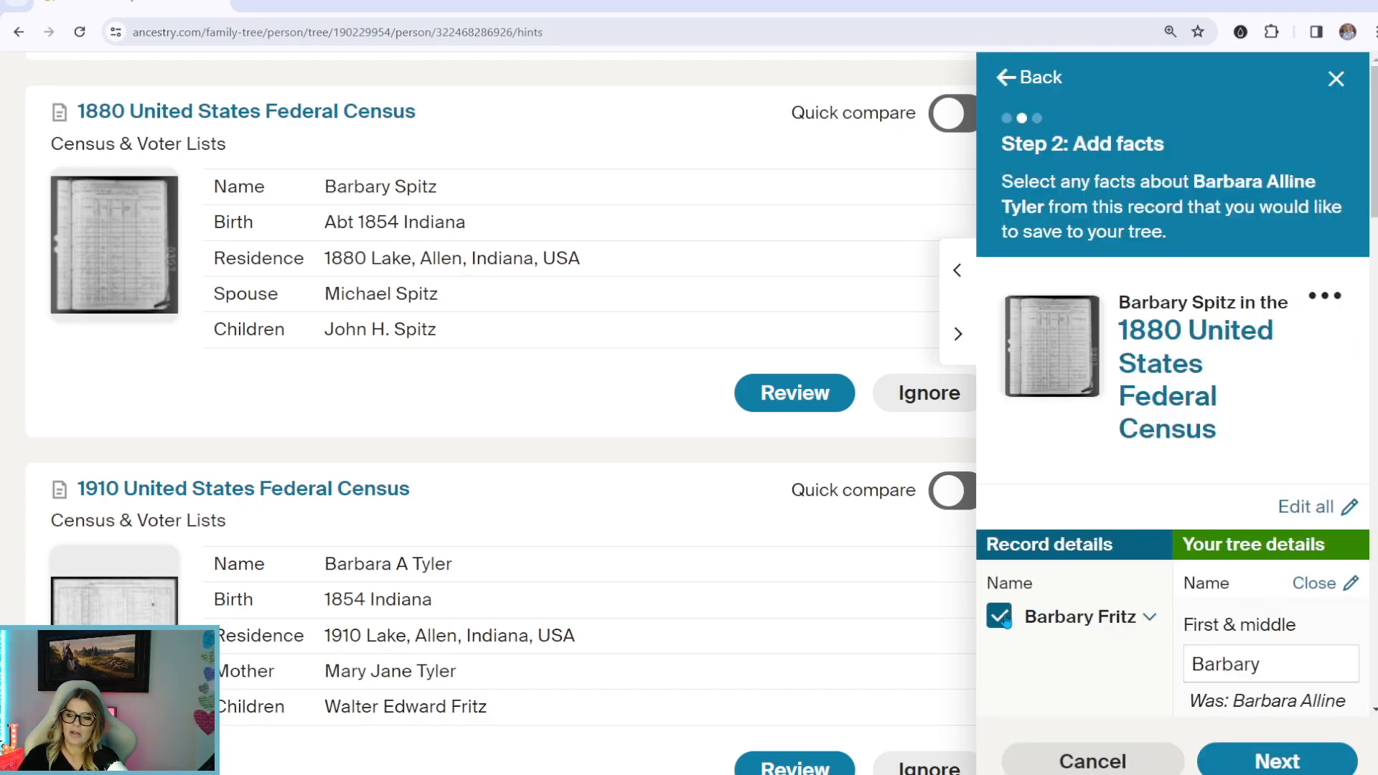
left_click(1152, 618)
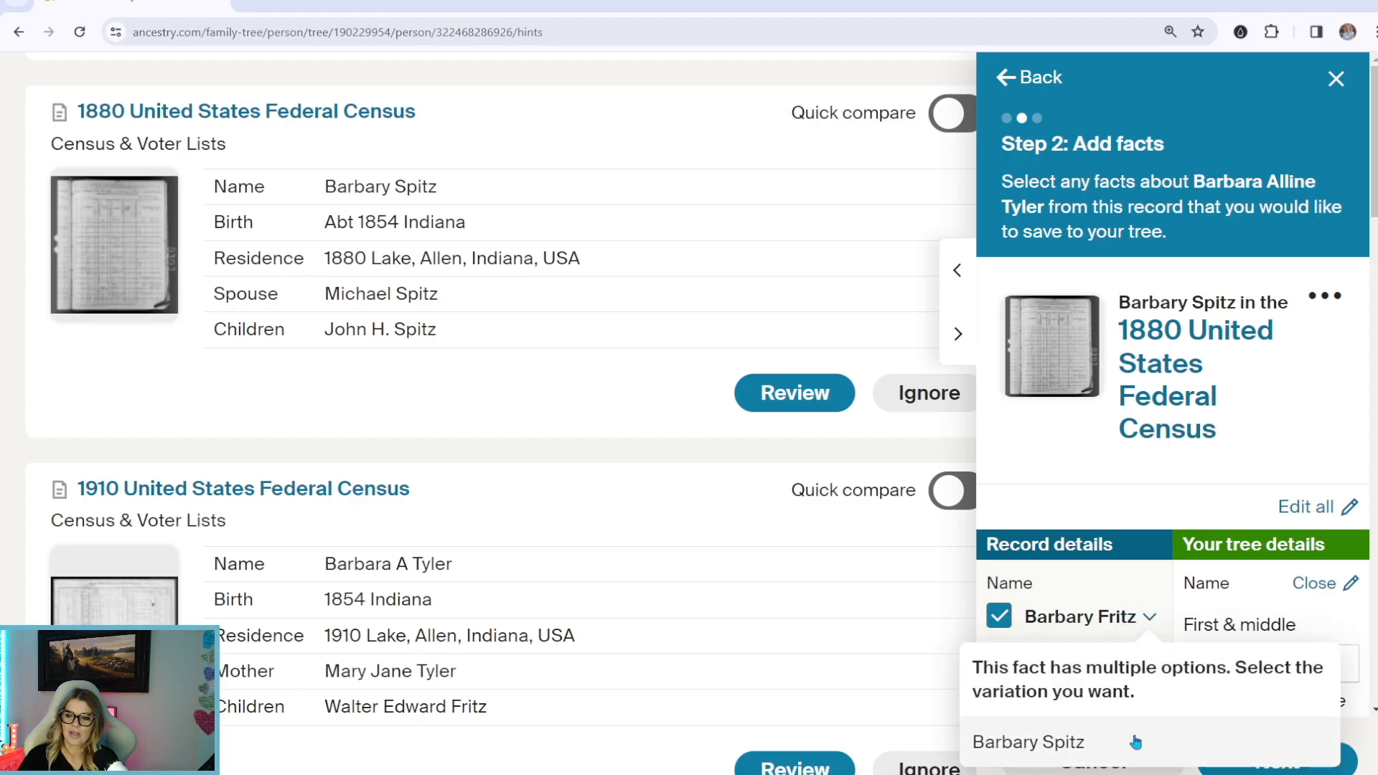
left_click(1177, 578)
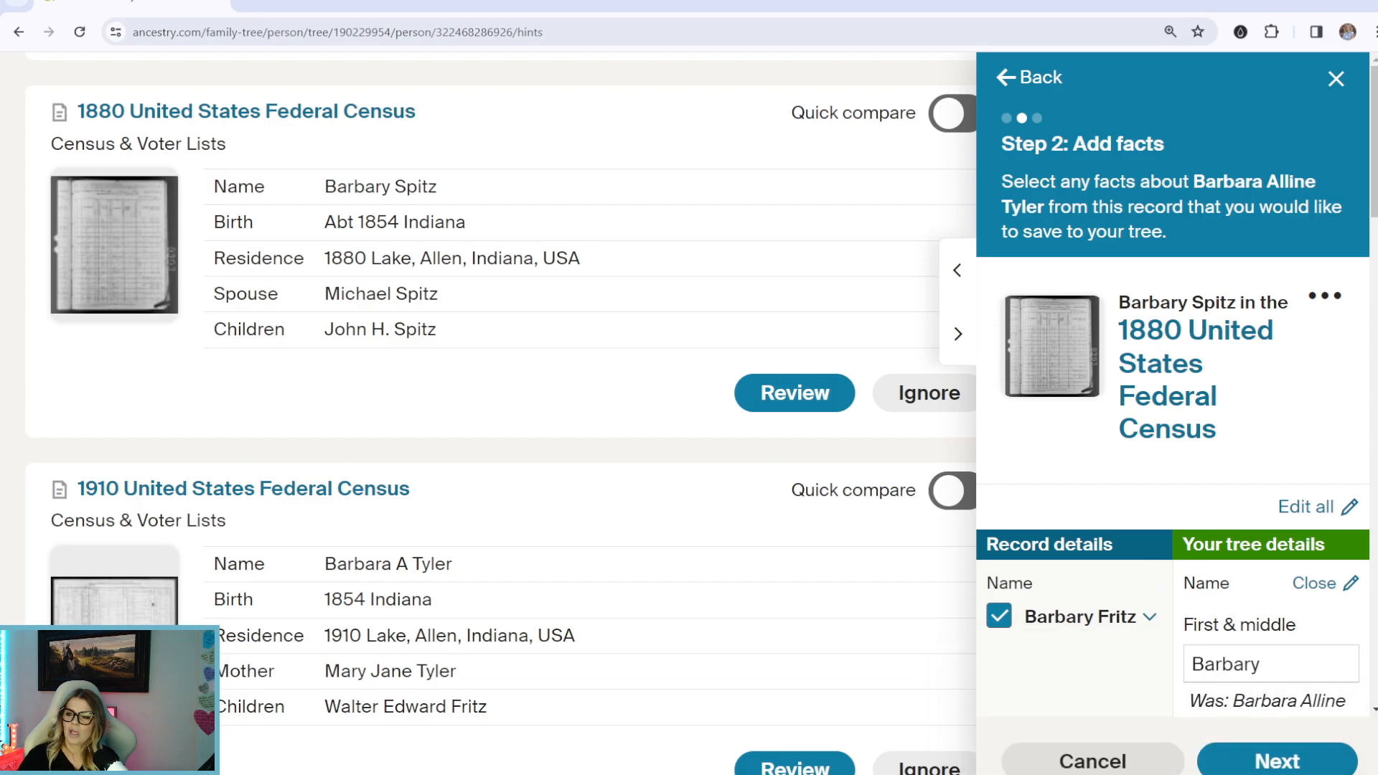
Step: Mark the record's name as an alternate and restore the first and middle names already in the tree
scroll(1285, 636, "down", 3)
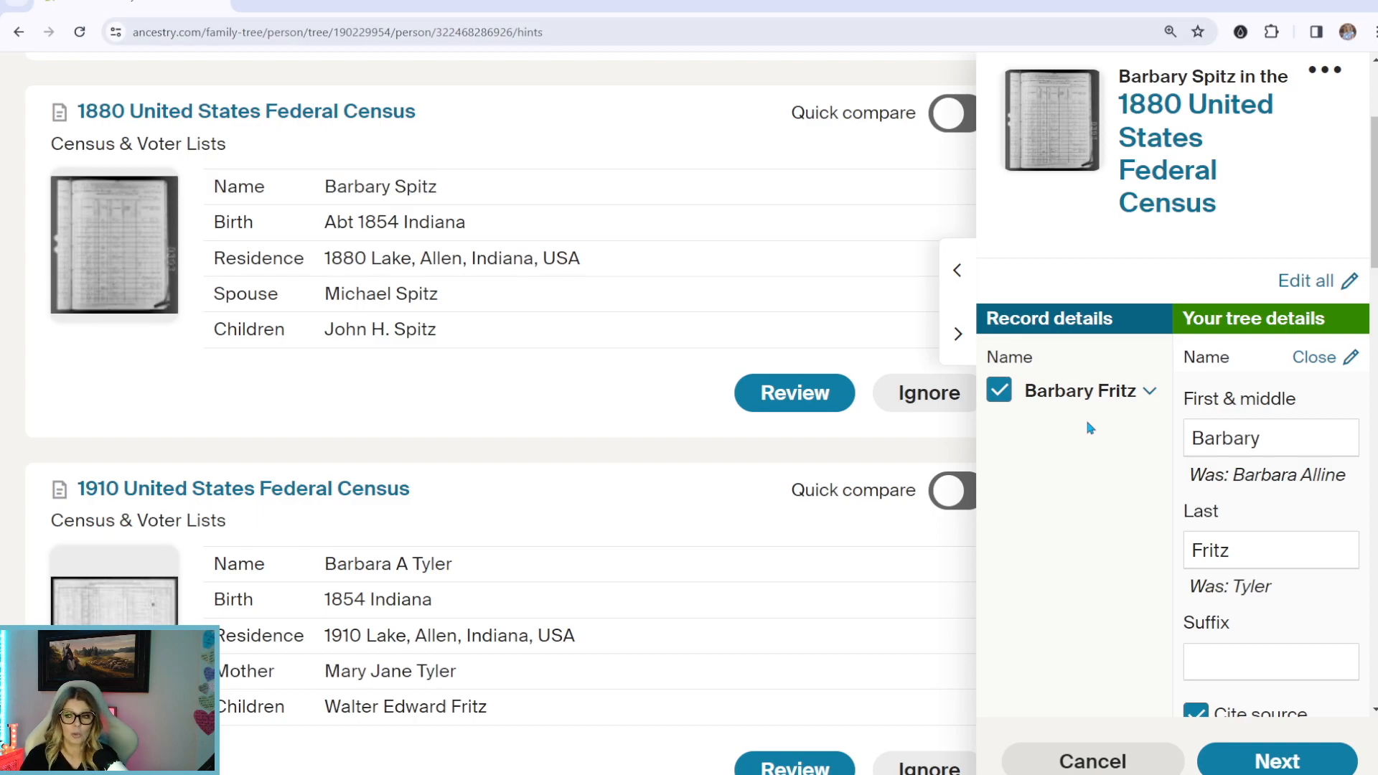
scroll(1089, 443, "down", 3)
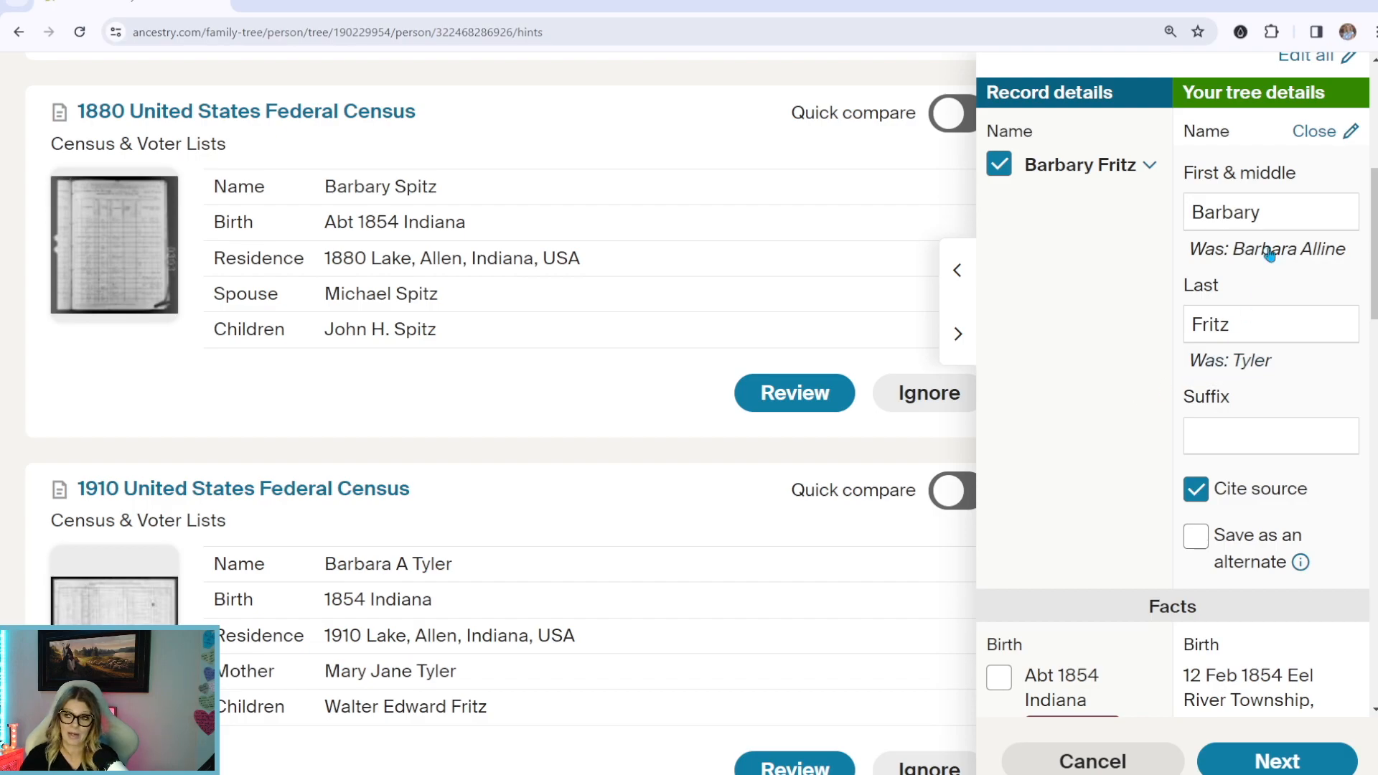
left_click(1197, 543)
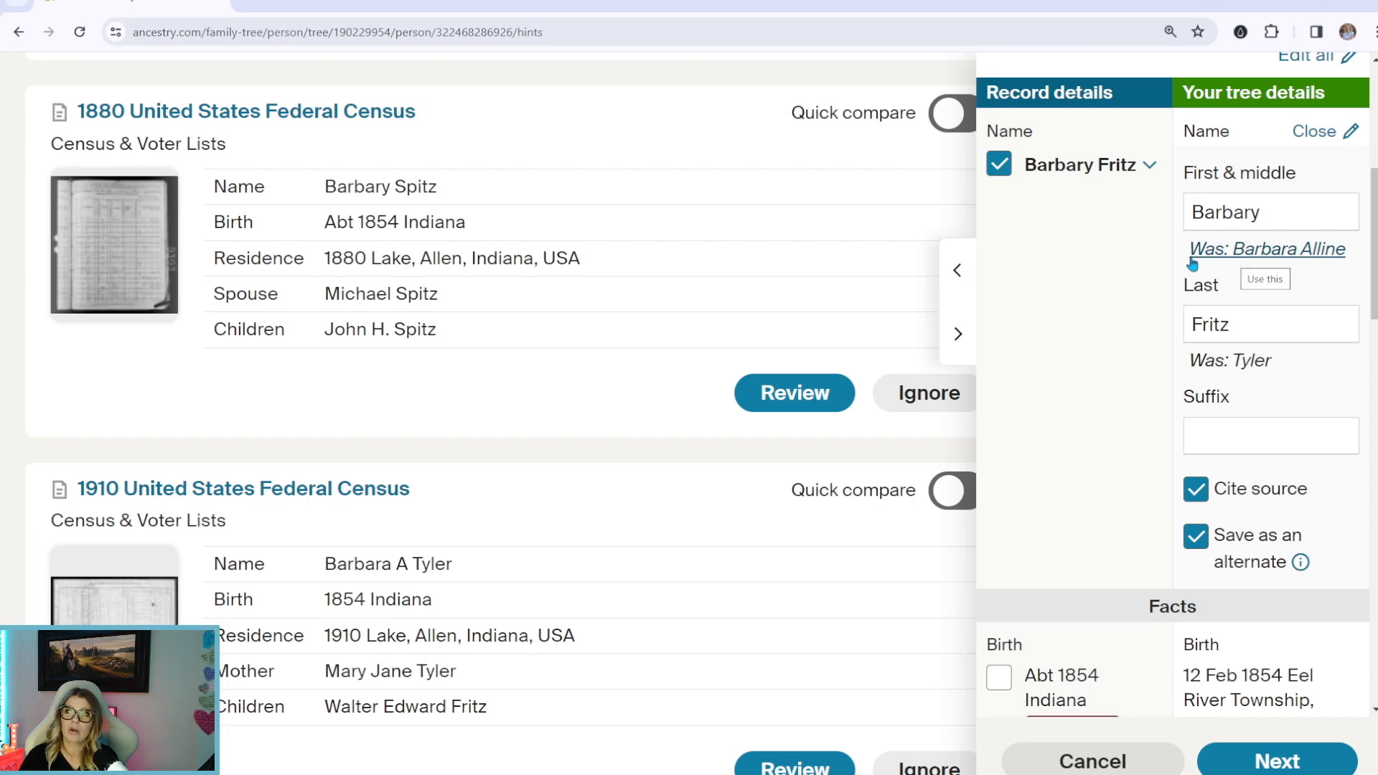
left_click(1239, 251)
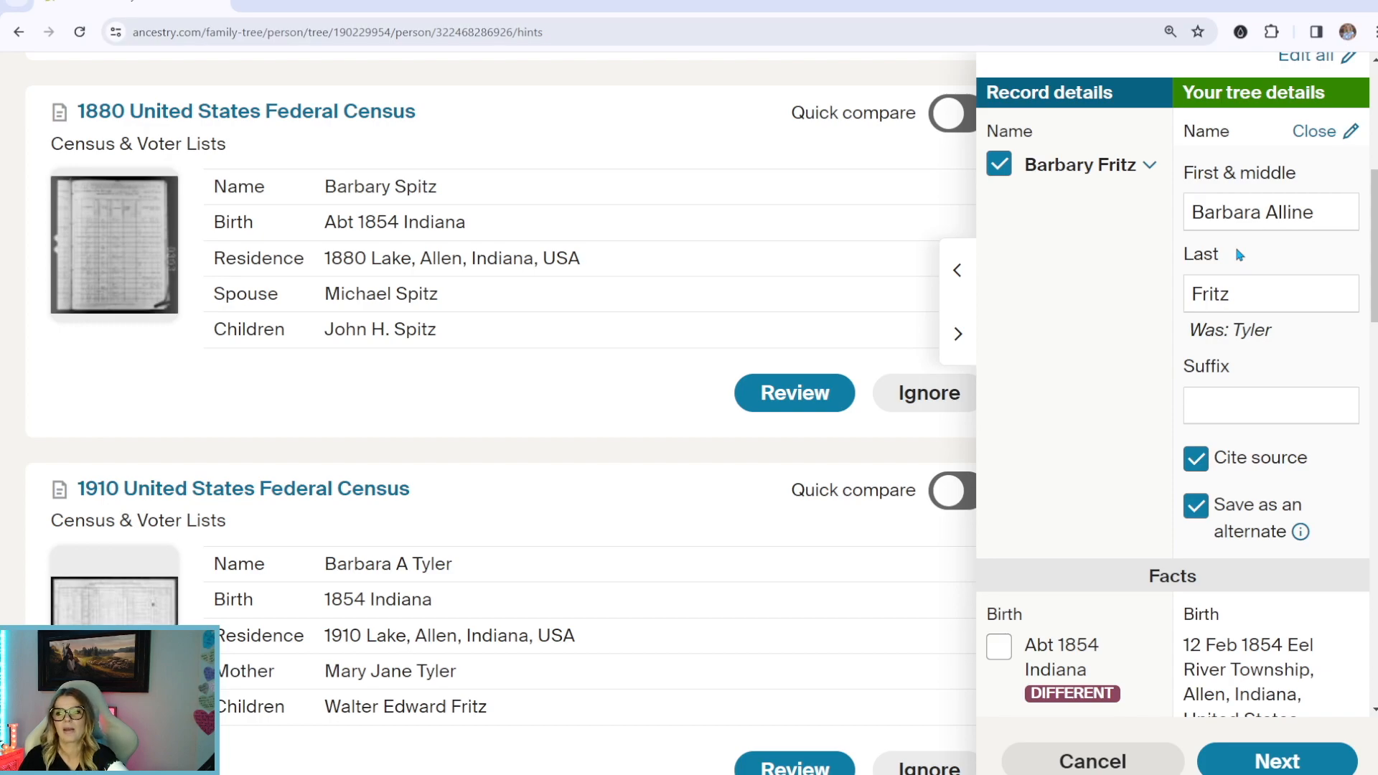
Step: Restore the last name already in the tree, keeping the source citation and the save-as-alternate option selected
left_click(1257, 335)
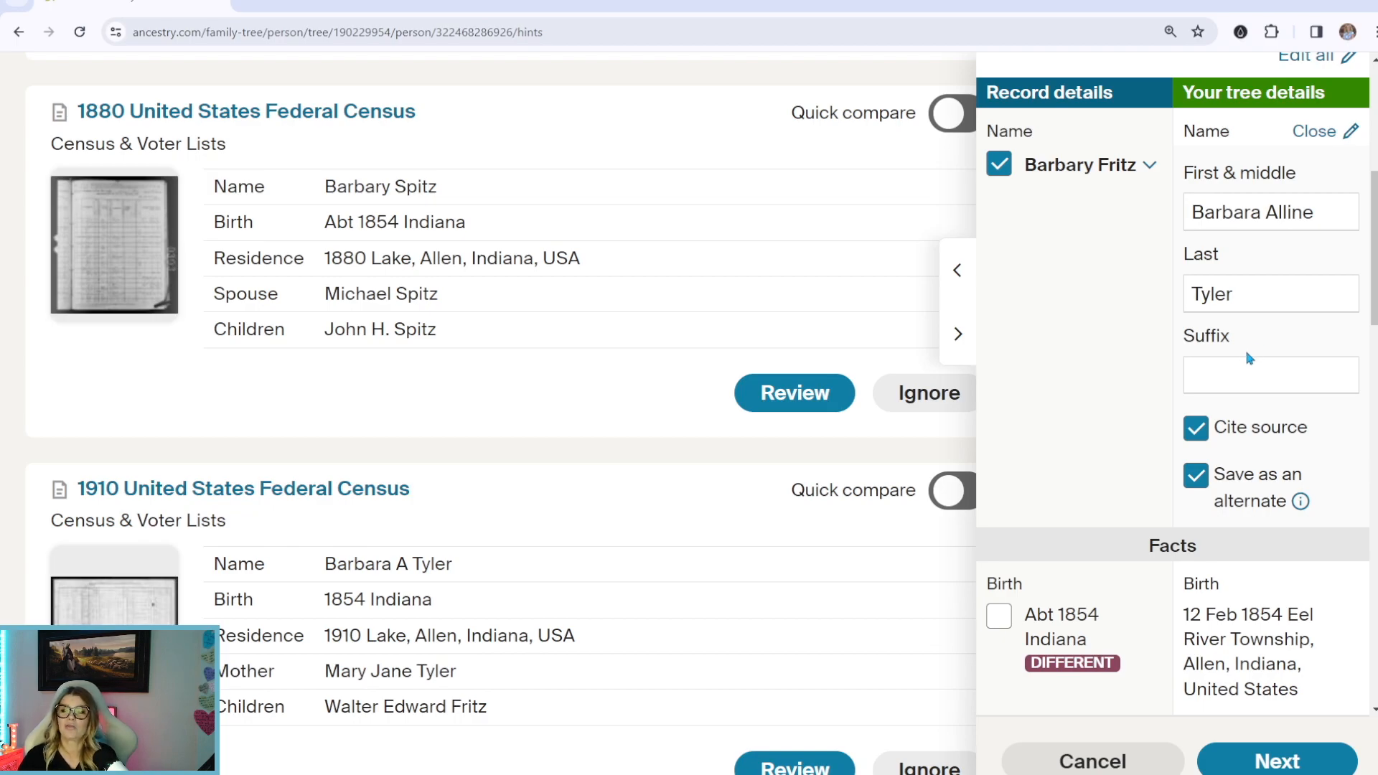
scroll(1246, 349, "up", 3)
scroll(1245, 348, "down", 3)
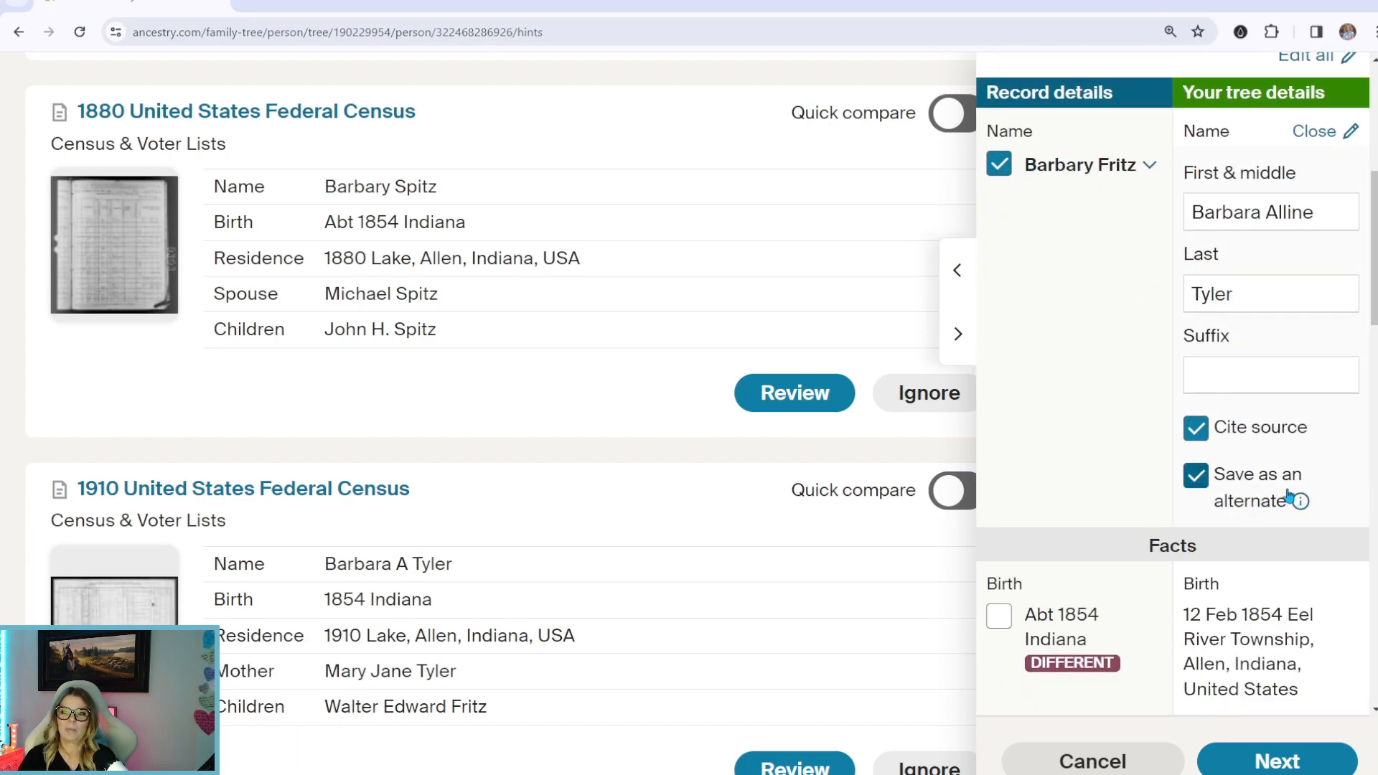
Step: Compare the record's birth fact with the tree's date and place, checking what including it would replace, and leave it excluded
scroll(1163, 452, "down", 3)
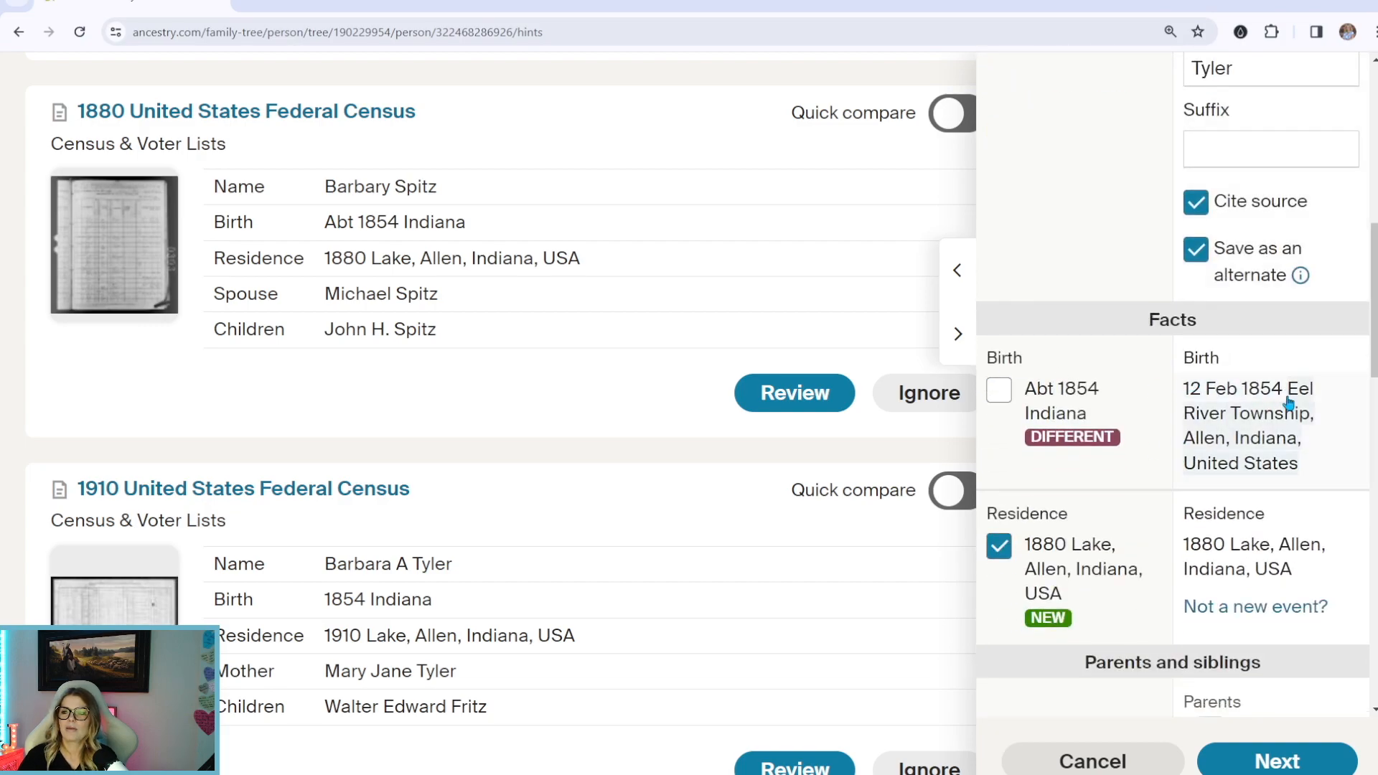
left_click_drag(1067, 372, 1120, 430)
left_click(1132, 361)
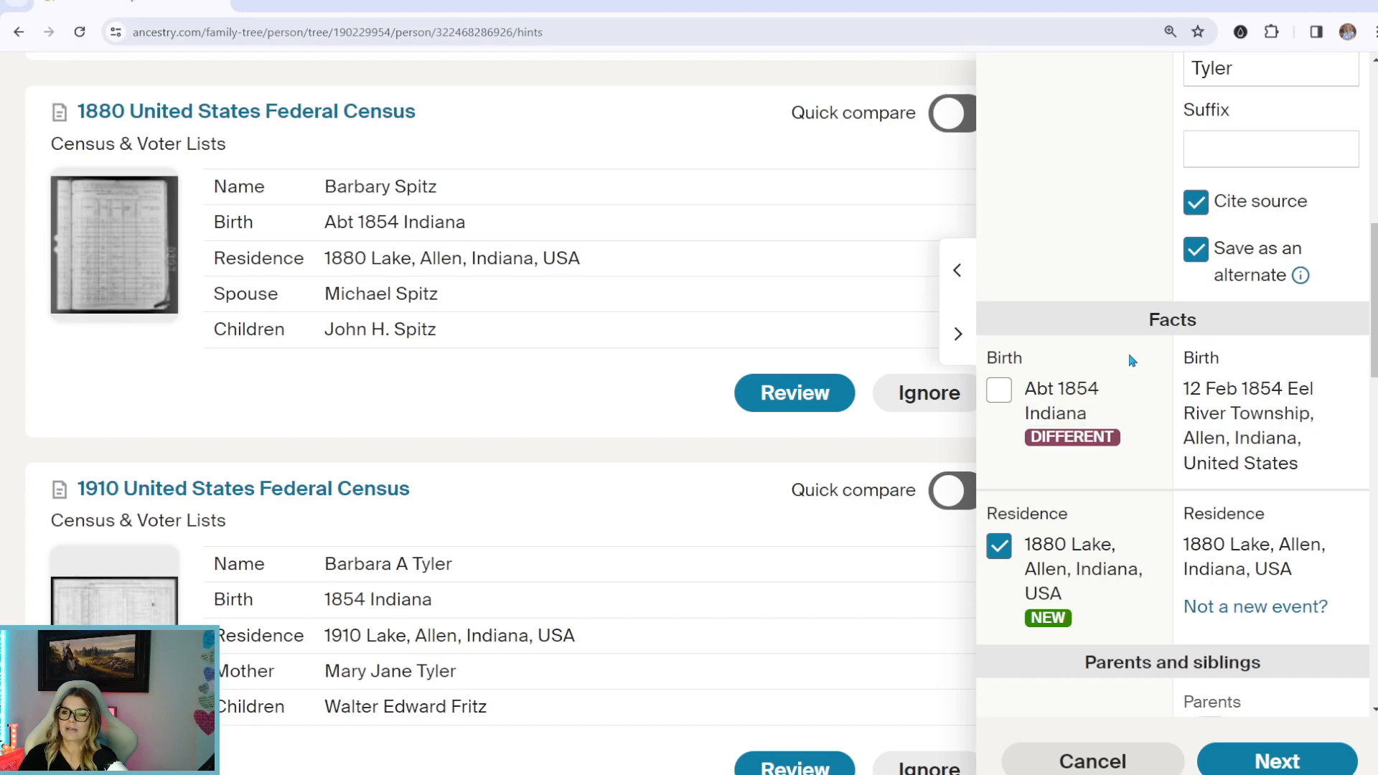
left_click_drag(1185, 363, 1195, 65)
left_click_drag(1184, 363, 1338, 496)
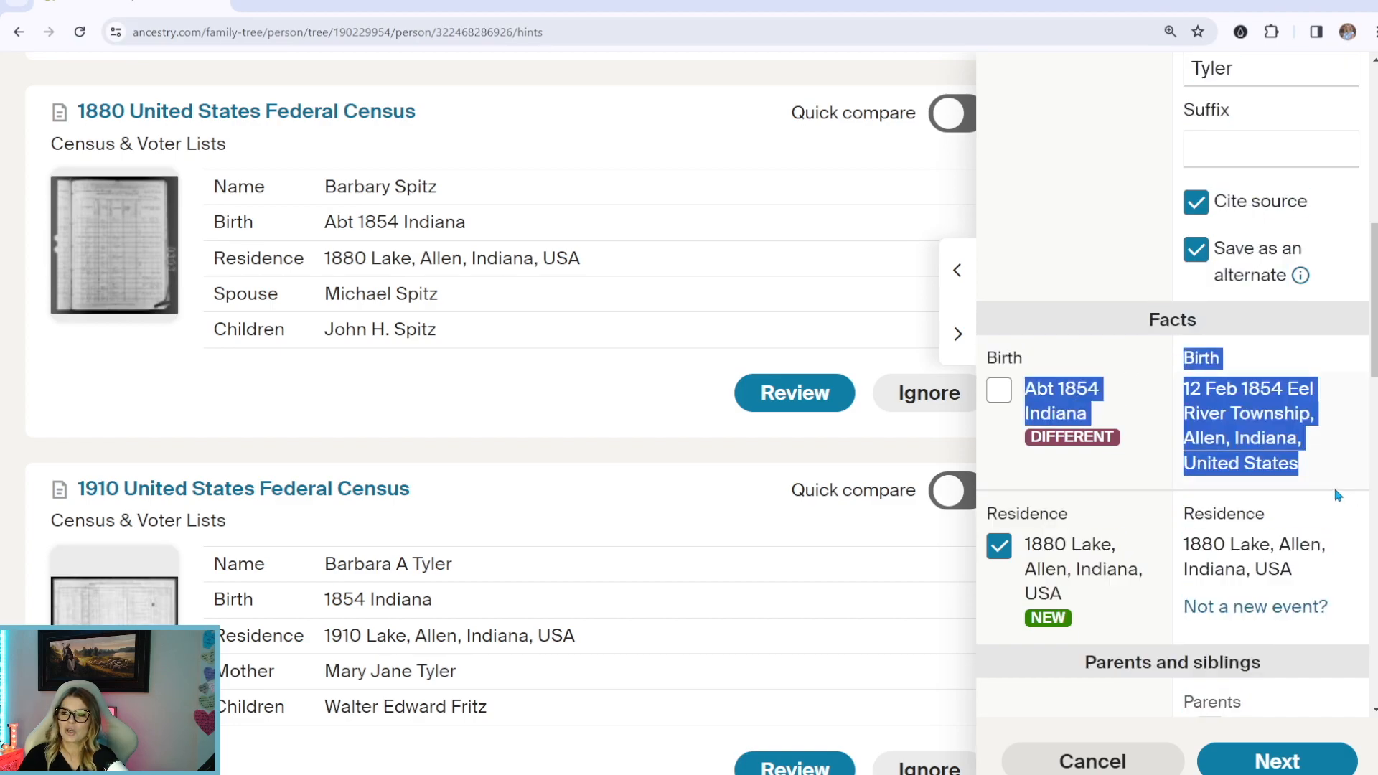
left_click(1148, 356)
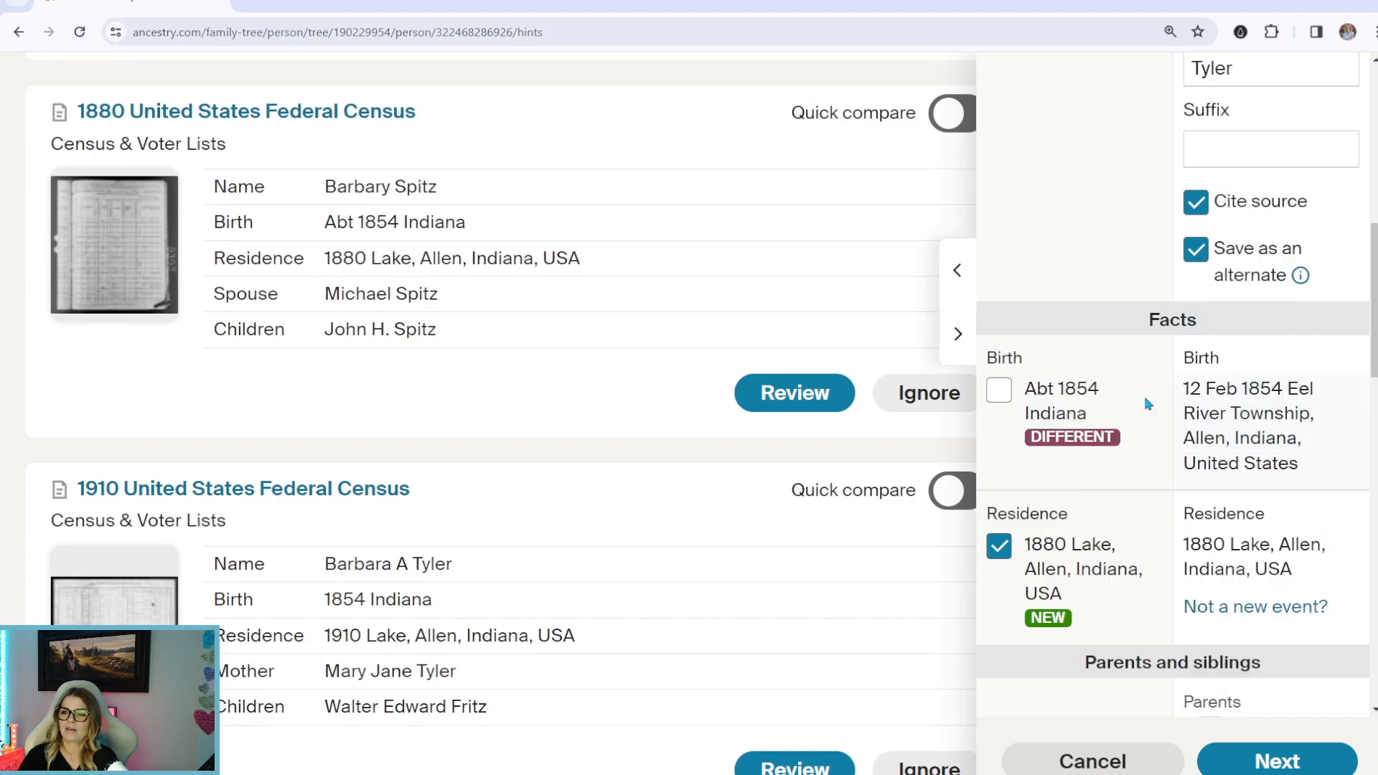
scroll(1149, 409, "down", 3)
left_click(1000, 166)
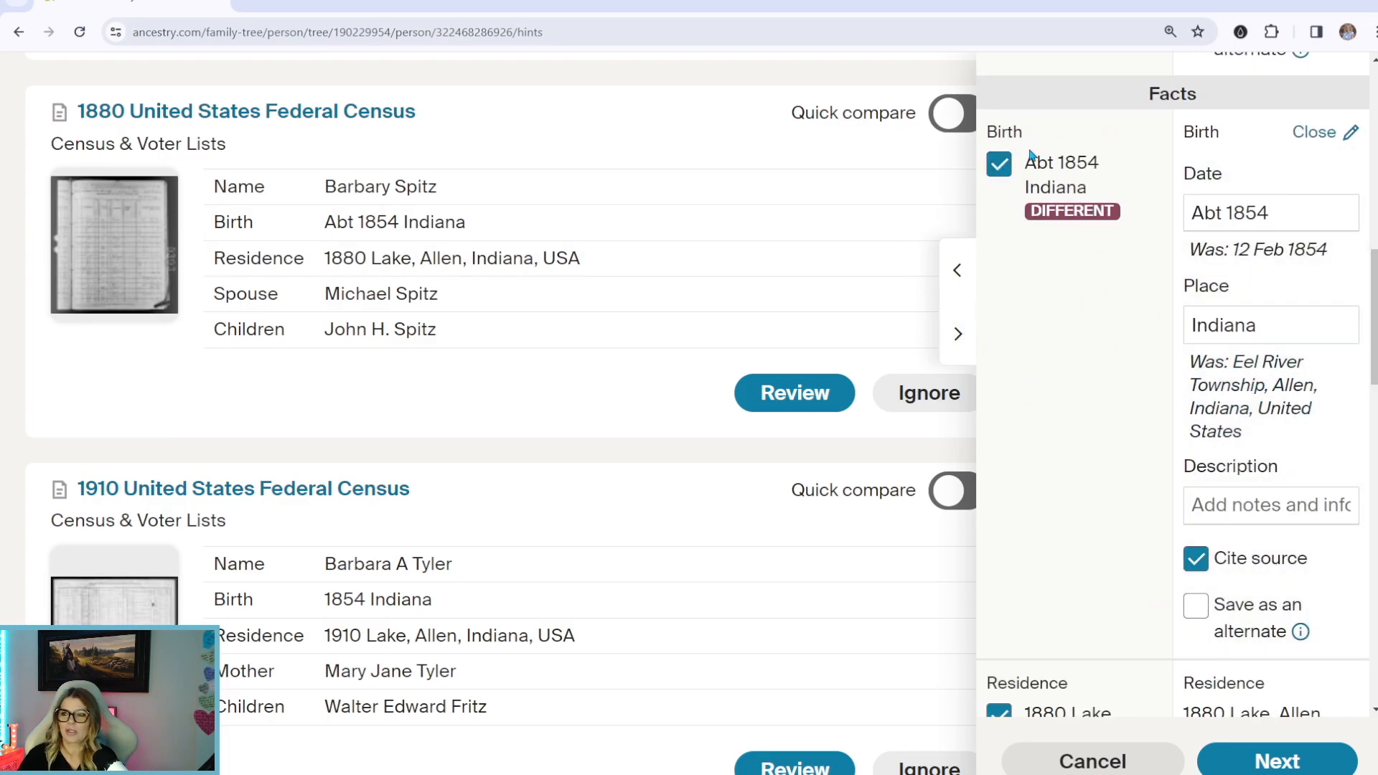
left_click(998, 172)
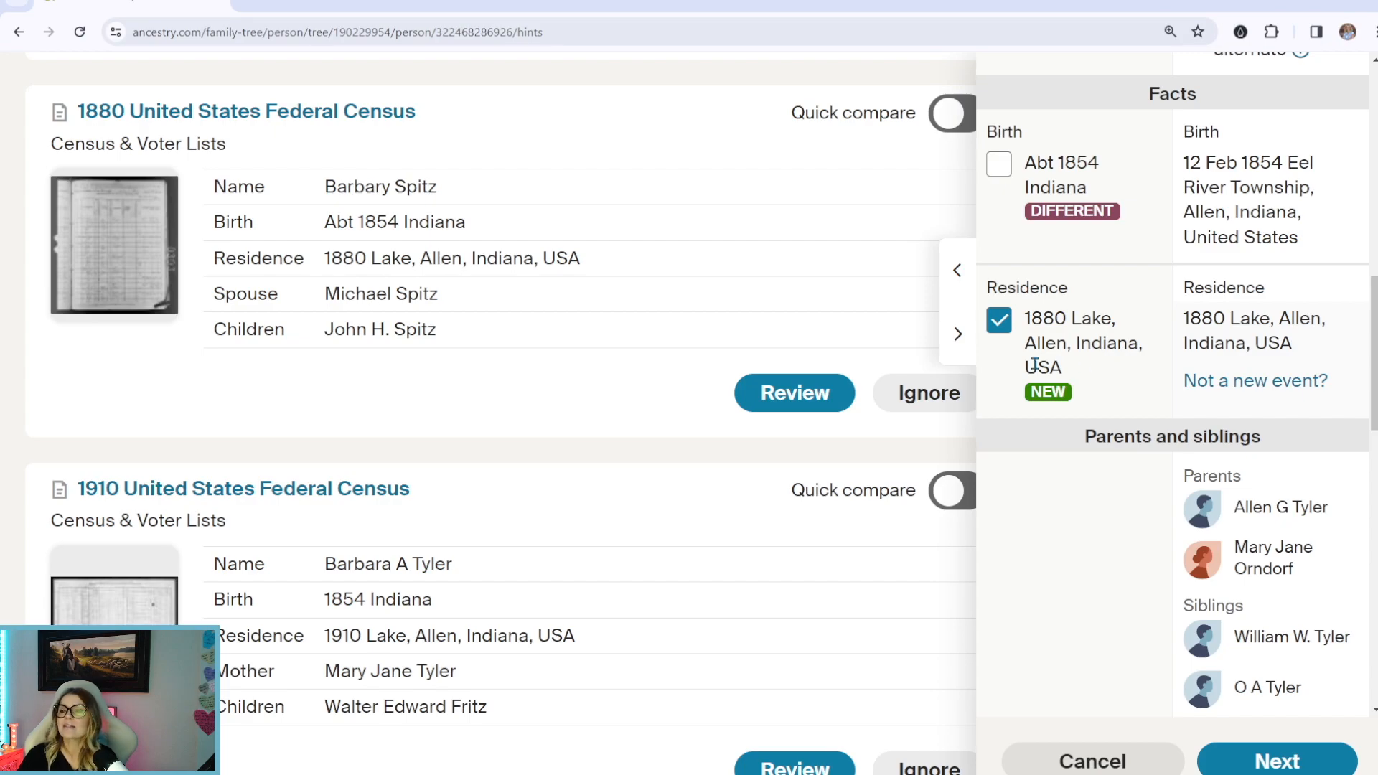
Step: Keep the 1880 residence fact selected, review the relatives already in the tree, and continue to adding people from the record
scroll(1195, 521, "down", 3)
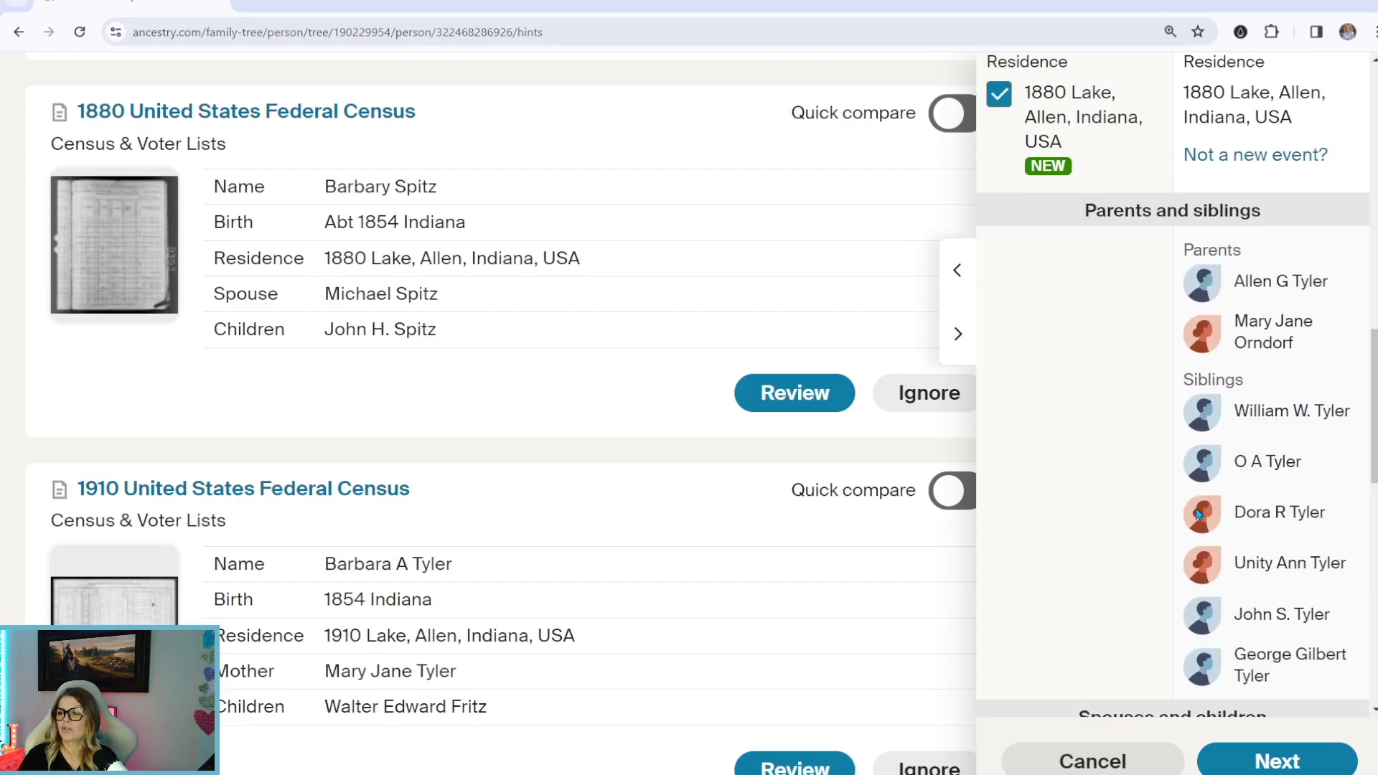
scroll(1242, 373, "down", 12)
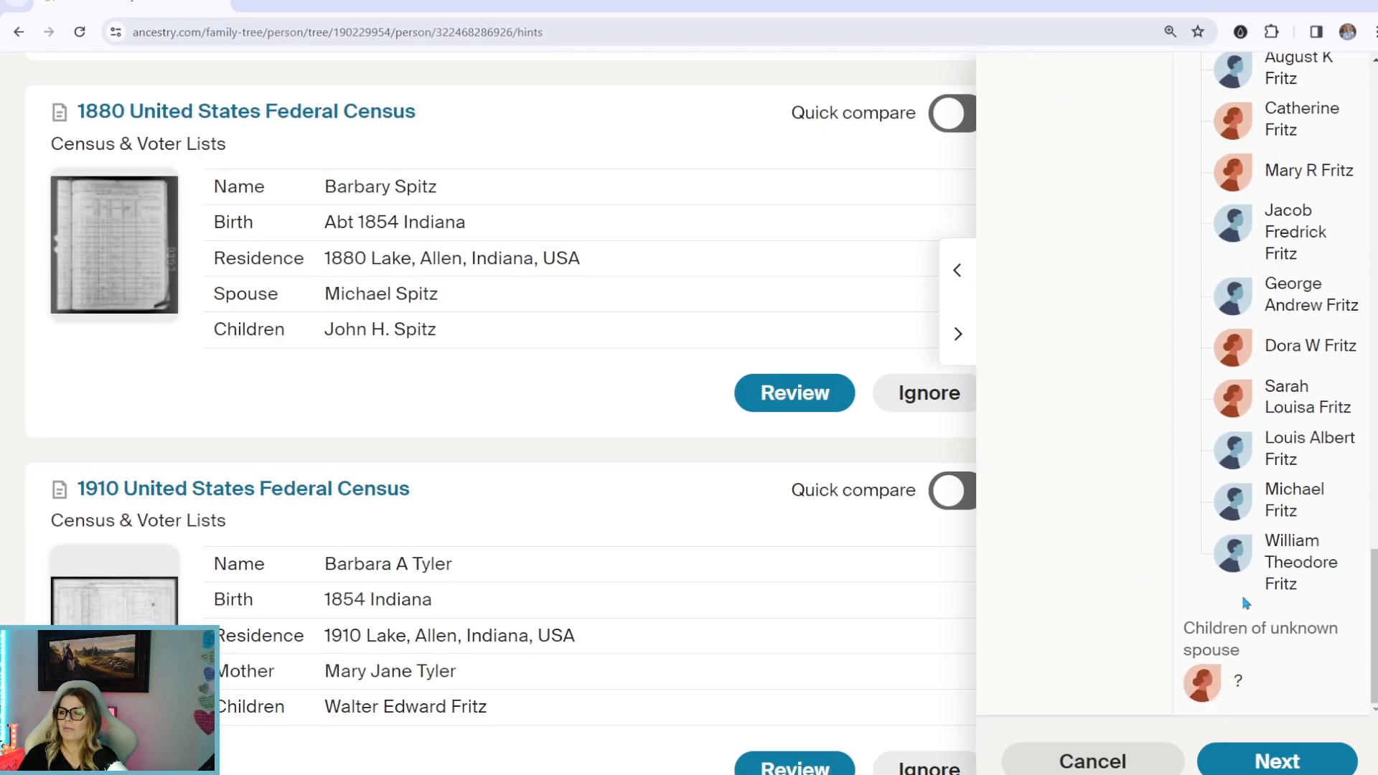
left_click(1277, 761)
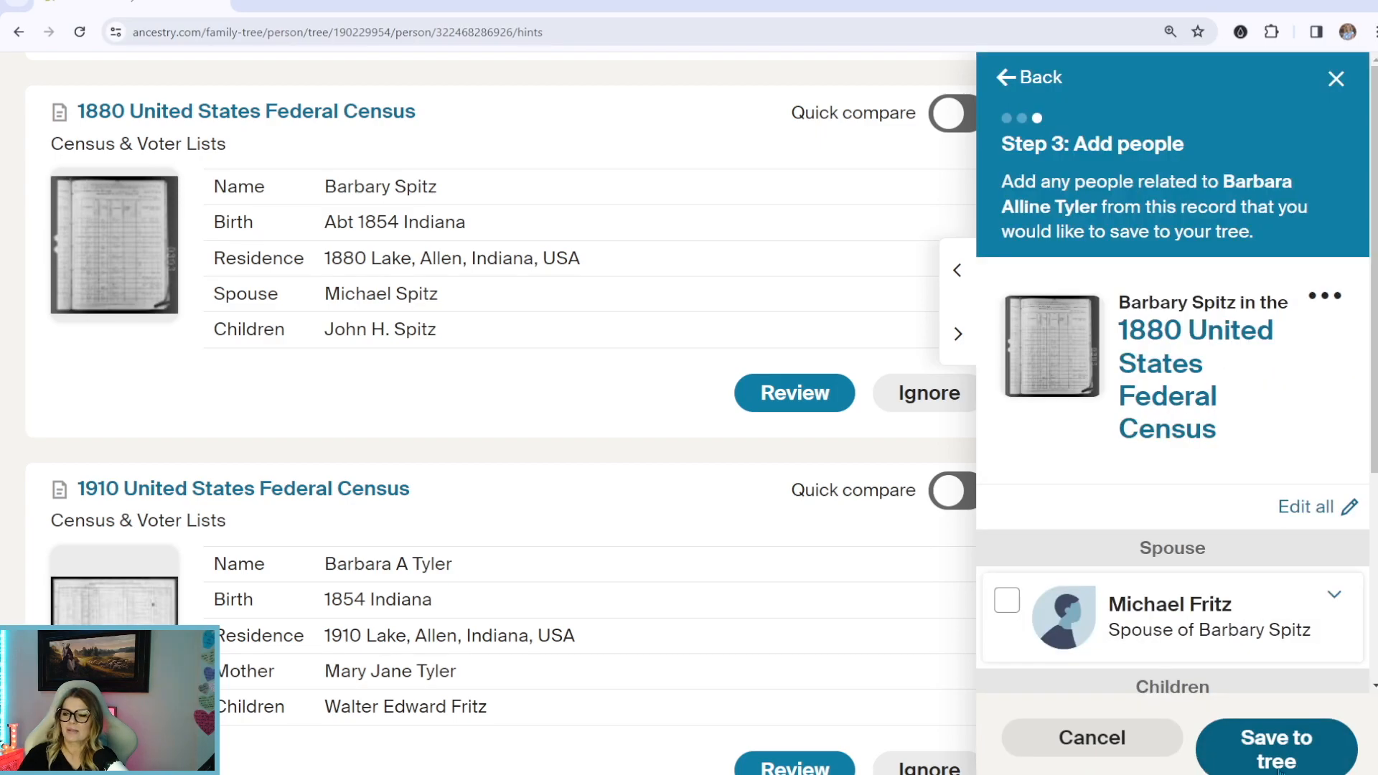
Step: Include the spouse with his 1880 residence, check his name variations and name details, and leave the record's name excluded
scroll(1234, 562, "down", 3)
left_click(1006, 373)
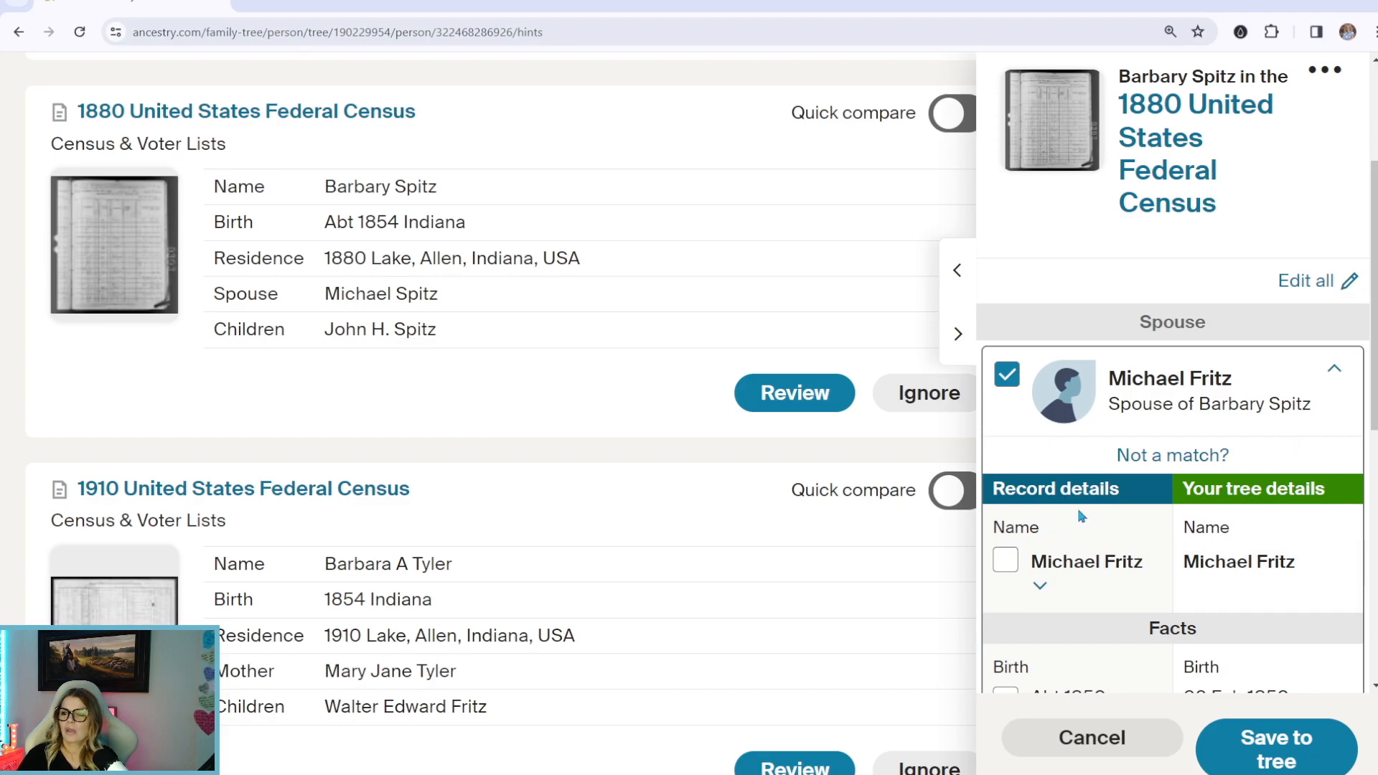
scroll(1075, 554, "down", 3)
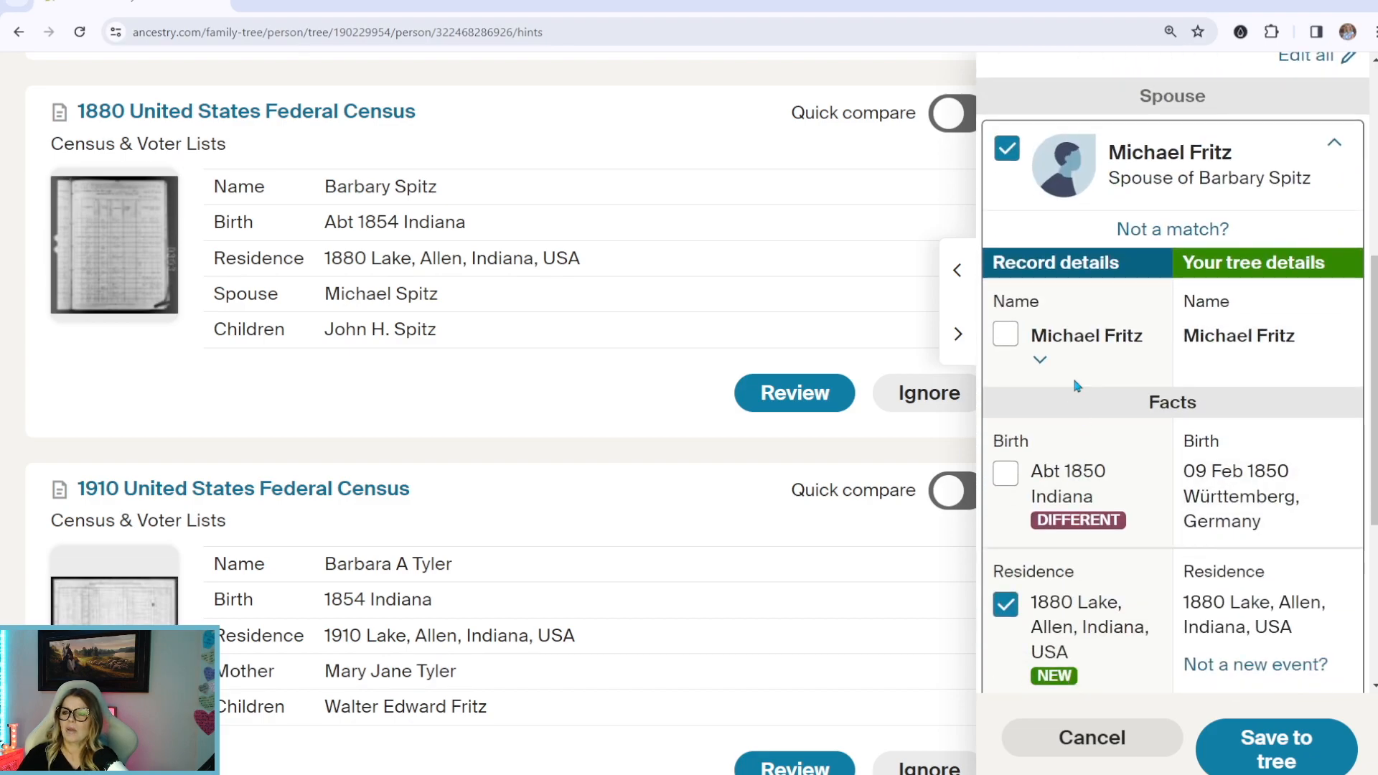
left_click(1039, 363)
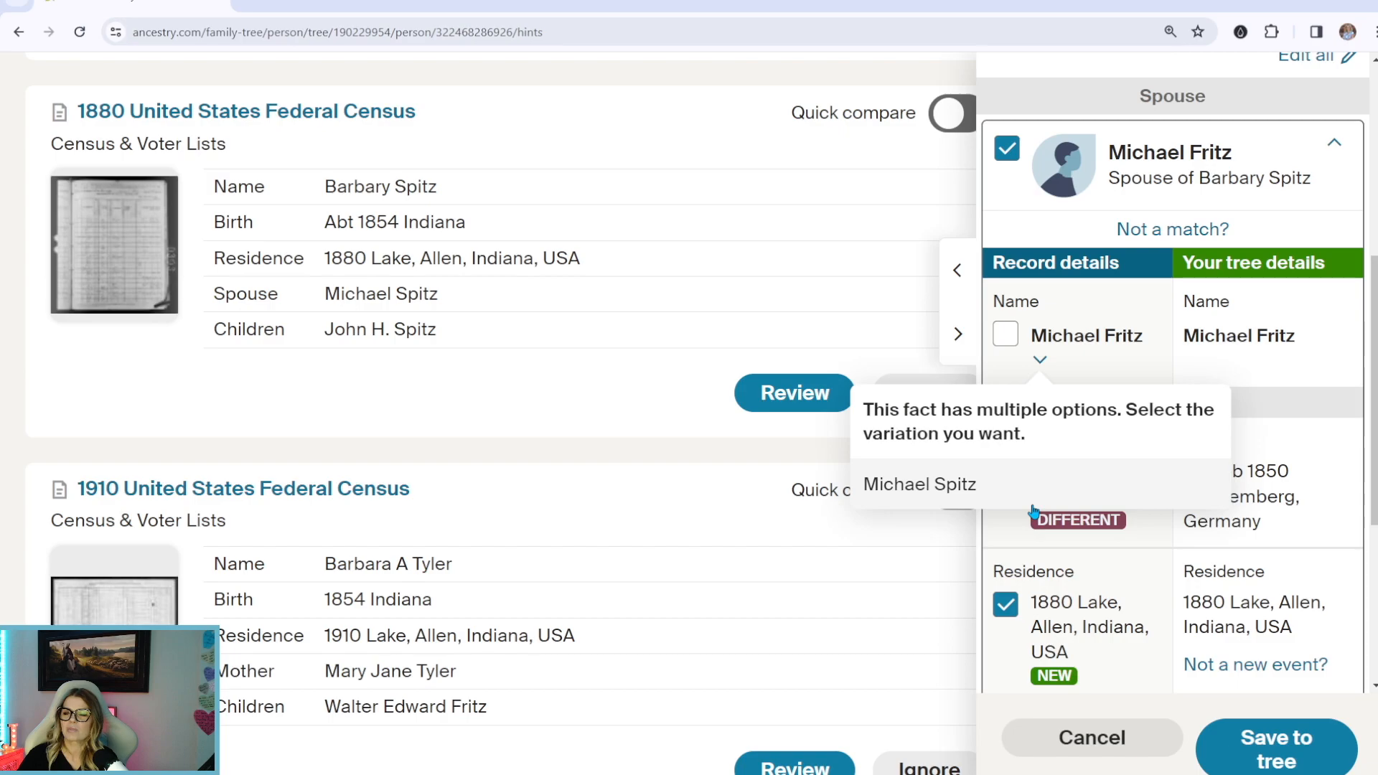
left_click(1105, 302)
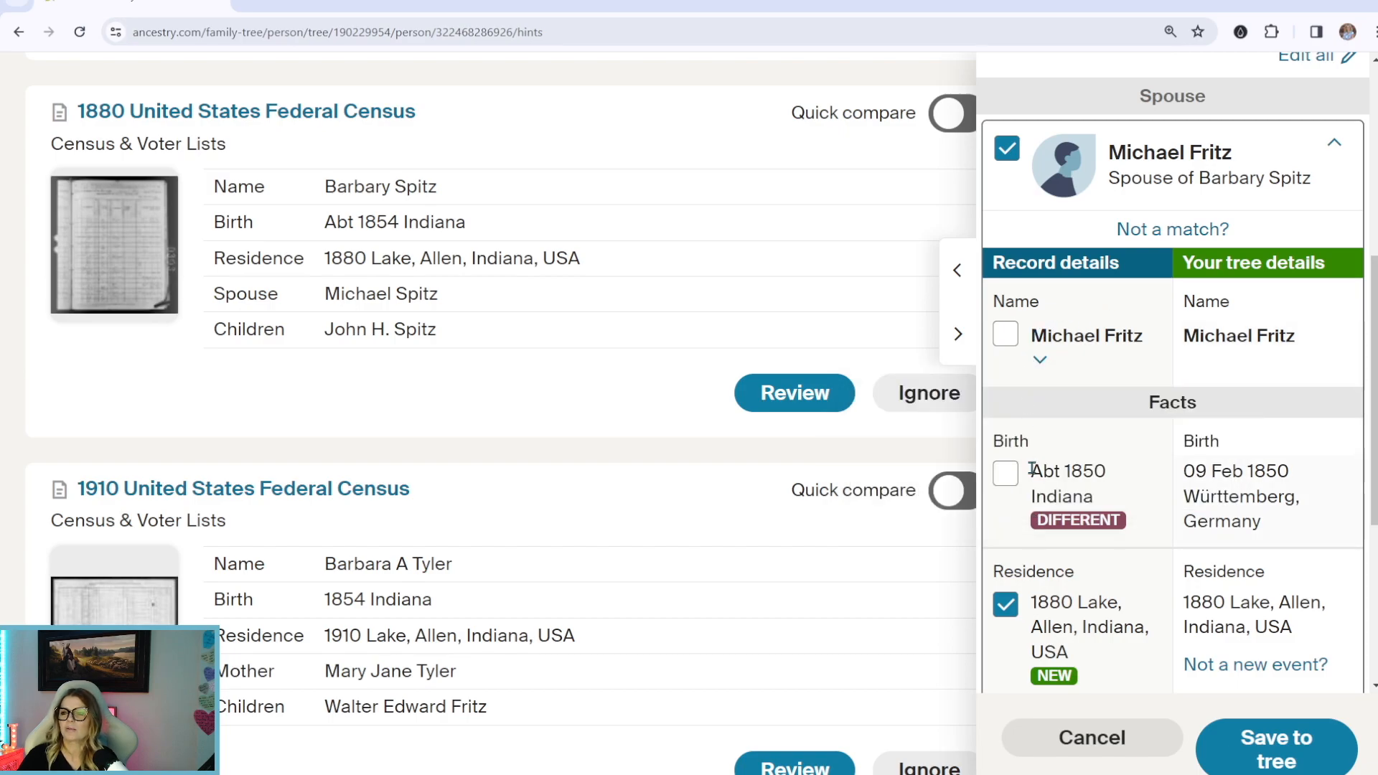
left_click(1007, 336)
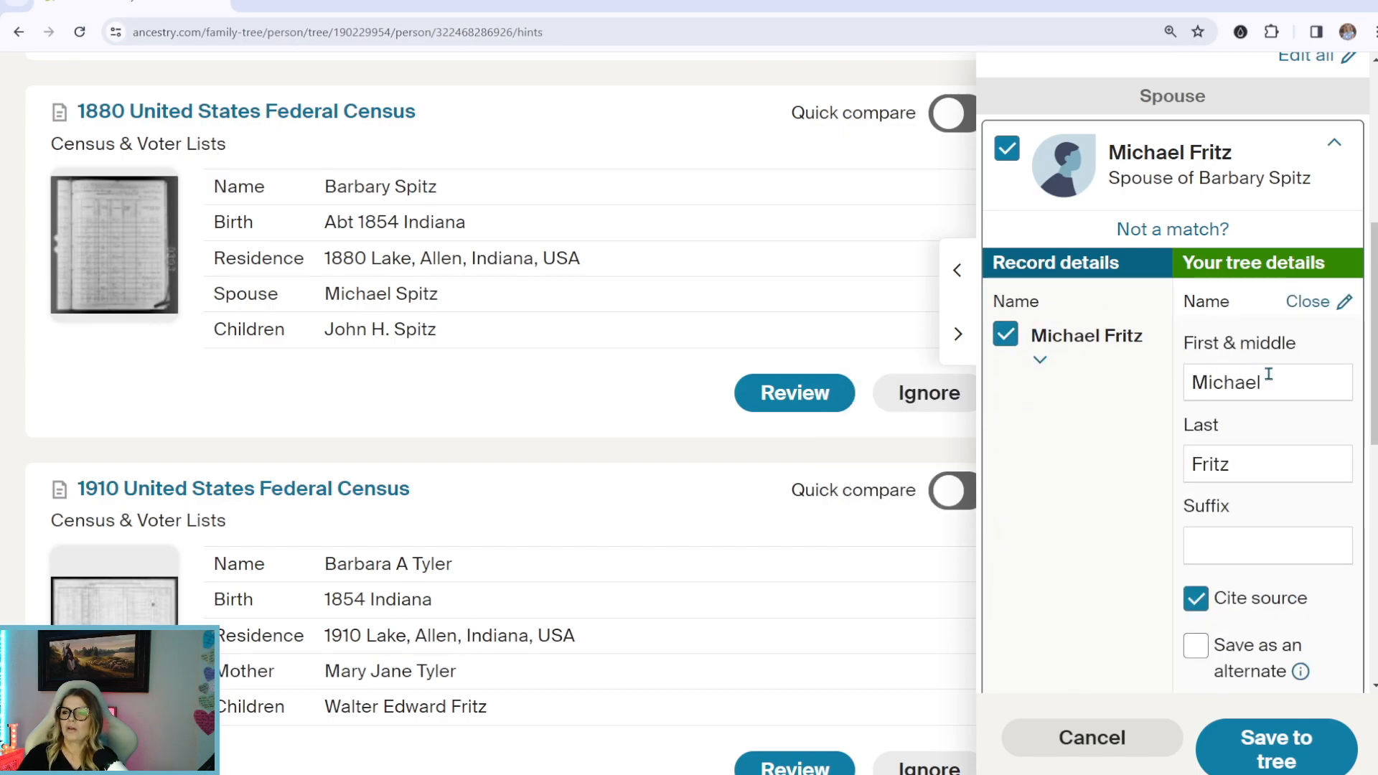
scroll(1284, 375, "down", 3)
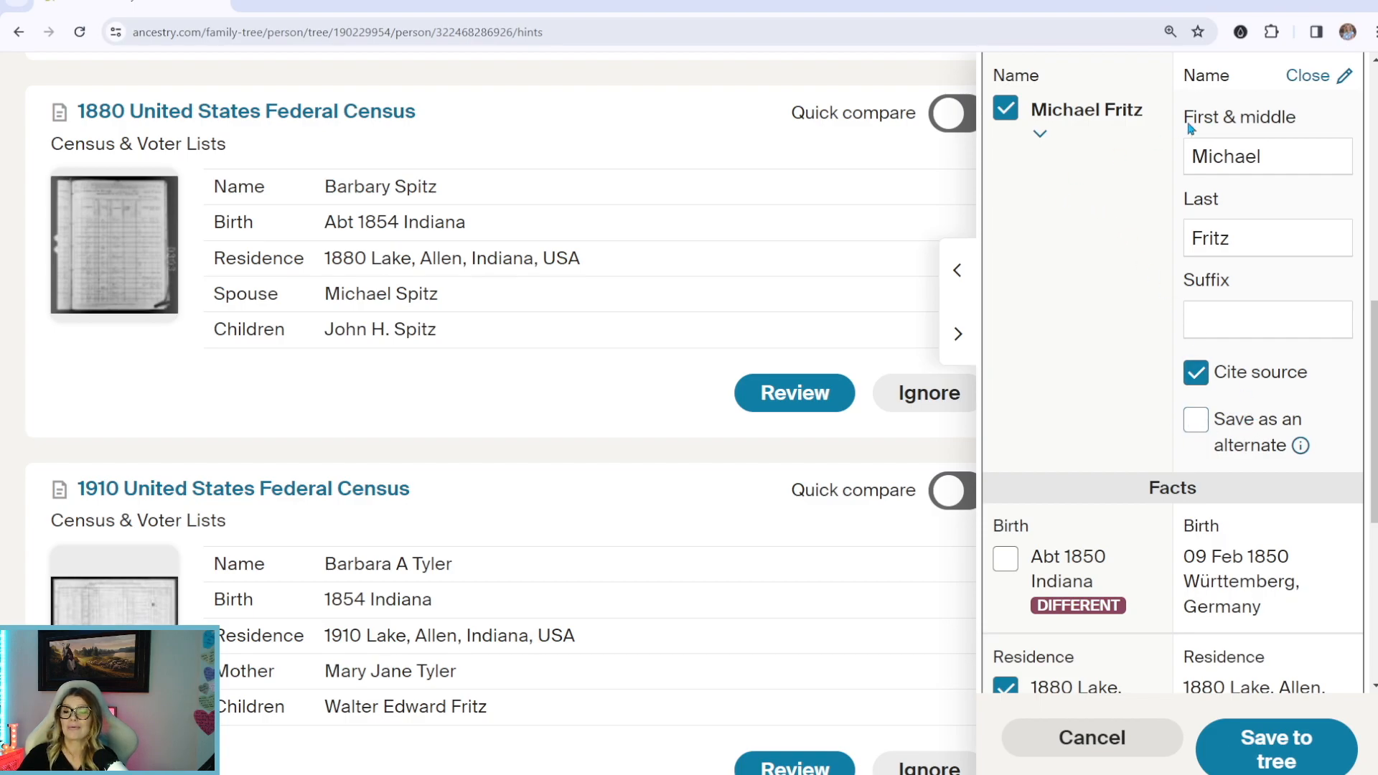
left_click(1007, 111)
scroll(1165, 248, "up", 4)
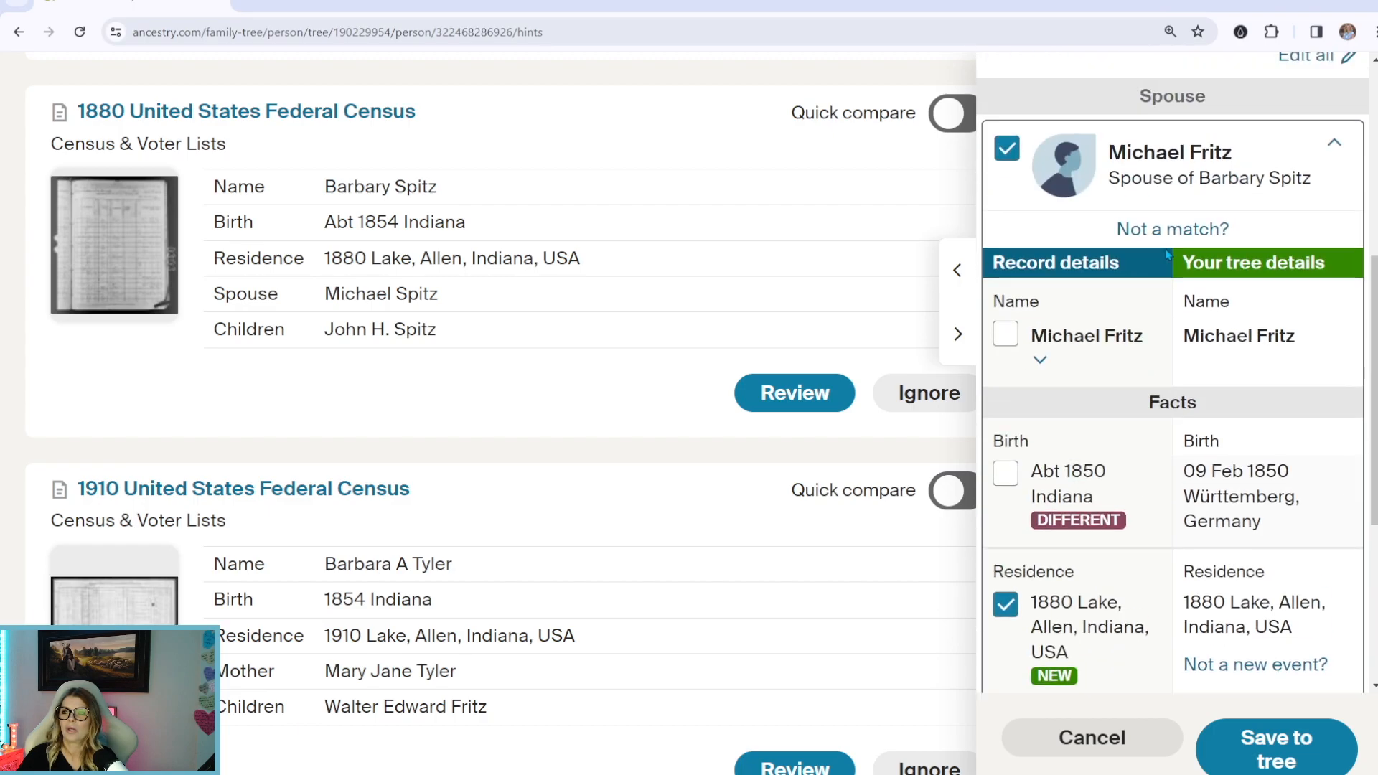
Step: Include the first listed son and switch his record name to the variation with the corrected family surname
scroll(1148, 406, "down", 3)
scroll(1108, 424, "down", 2)
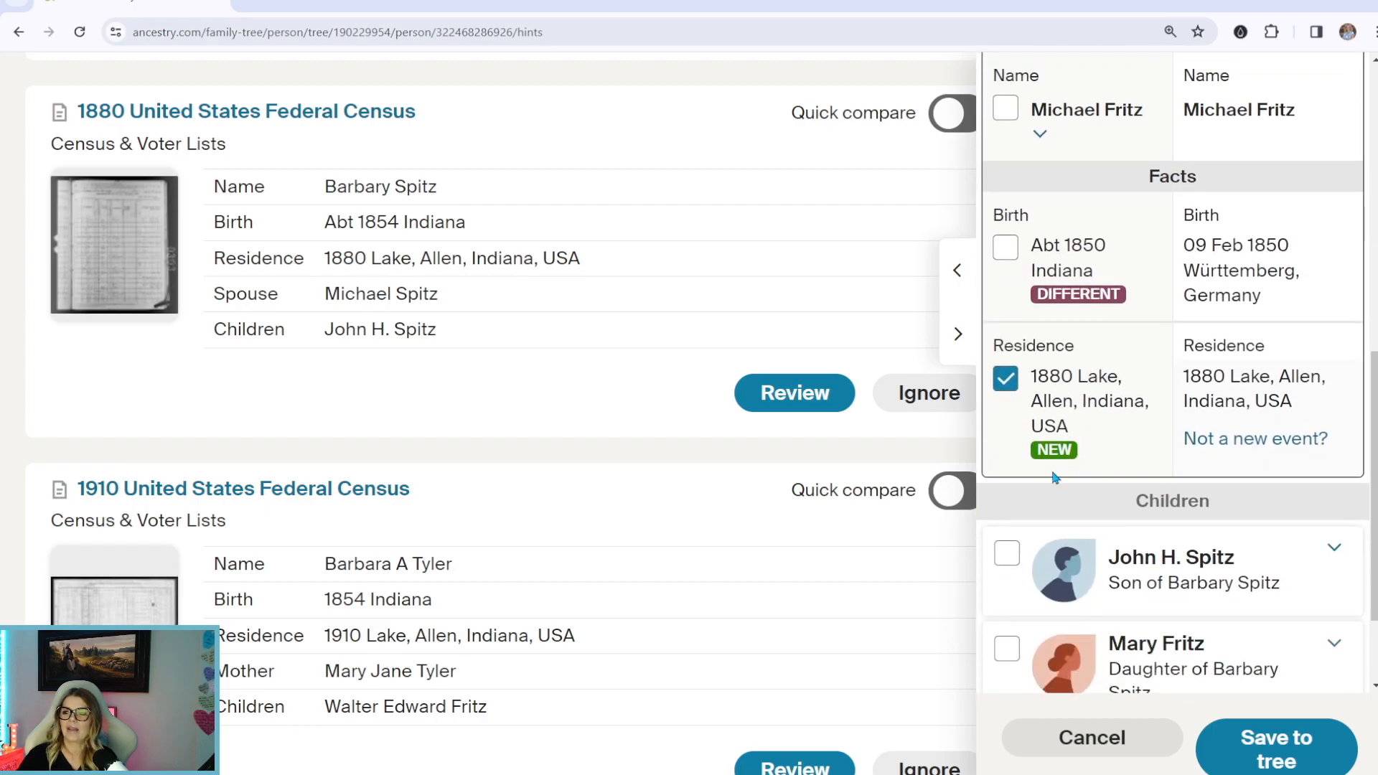
scroll(1052, 574, "down", 2)
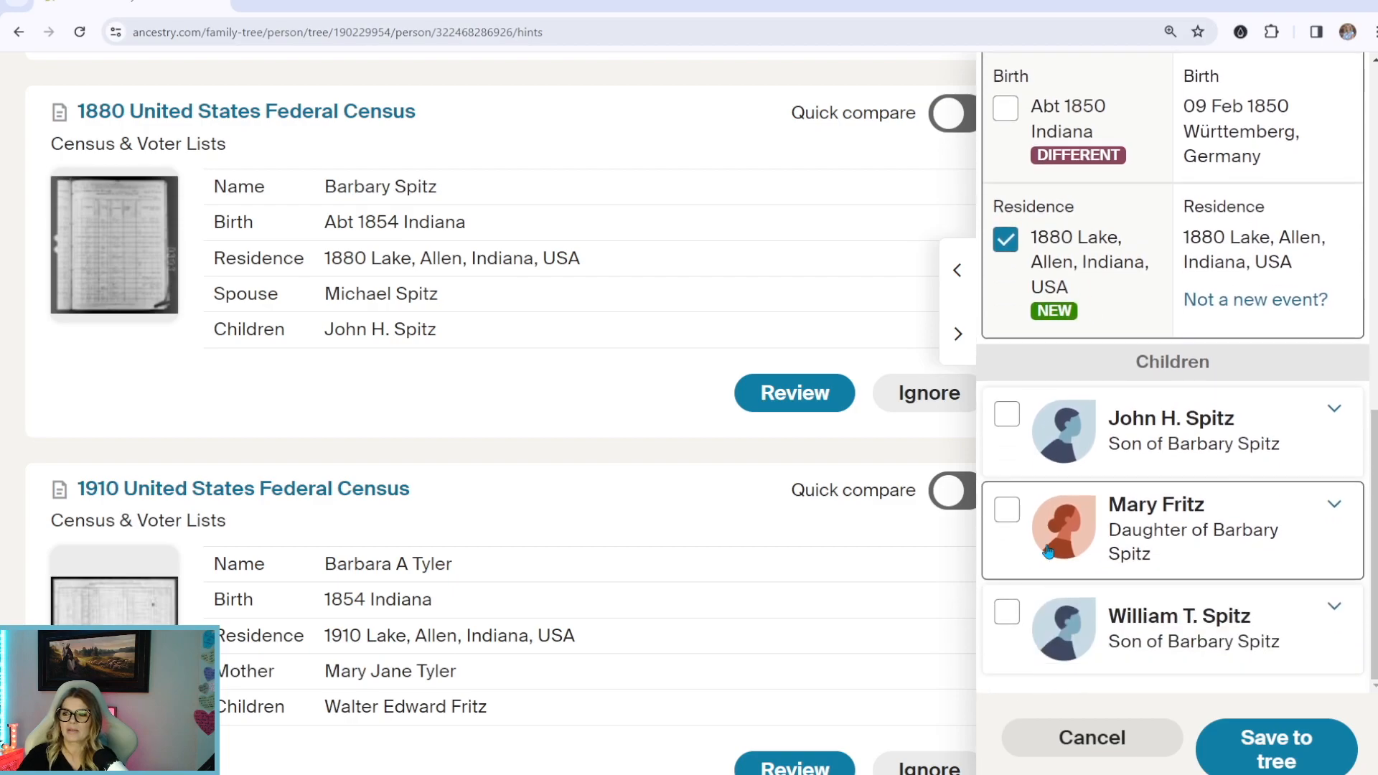
left_click(1009, 415)
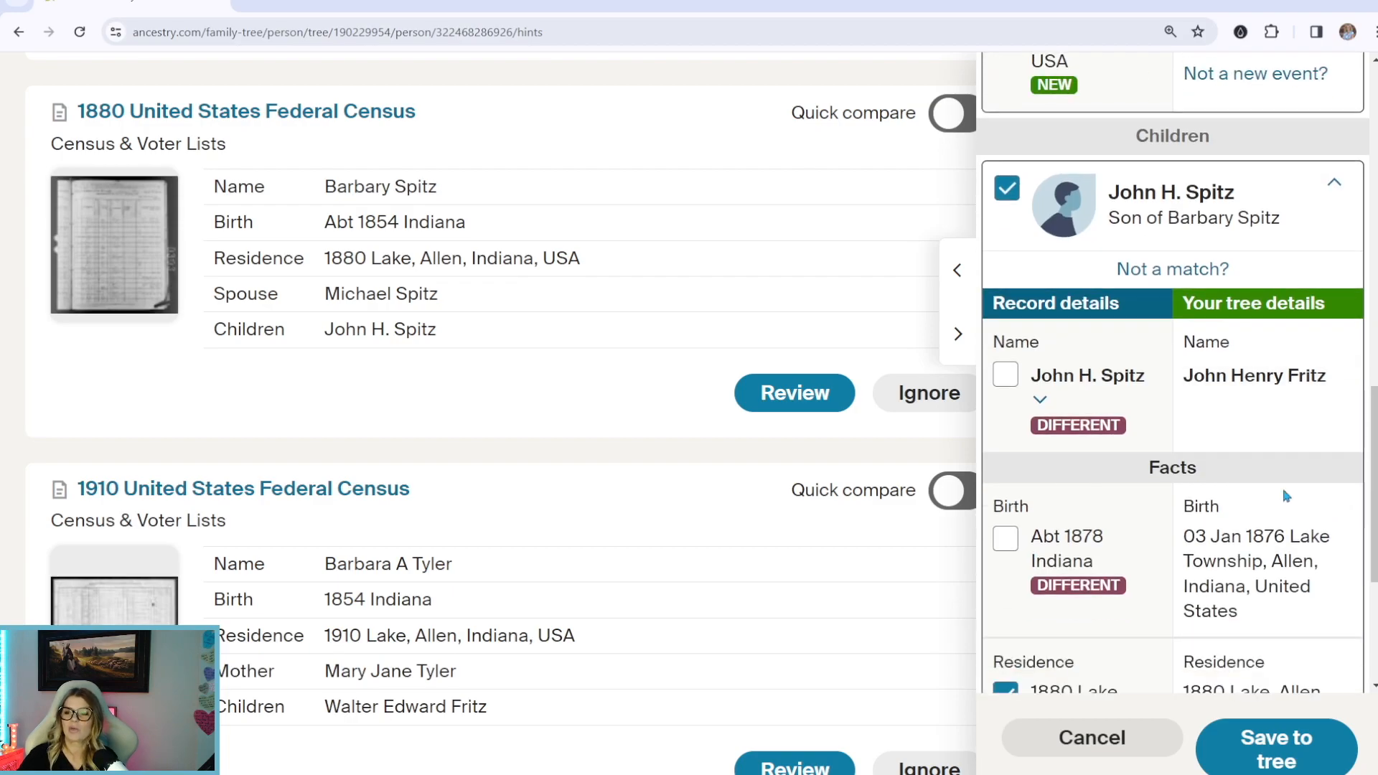
left_click(1040, 400)
left_click(1023, 546)
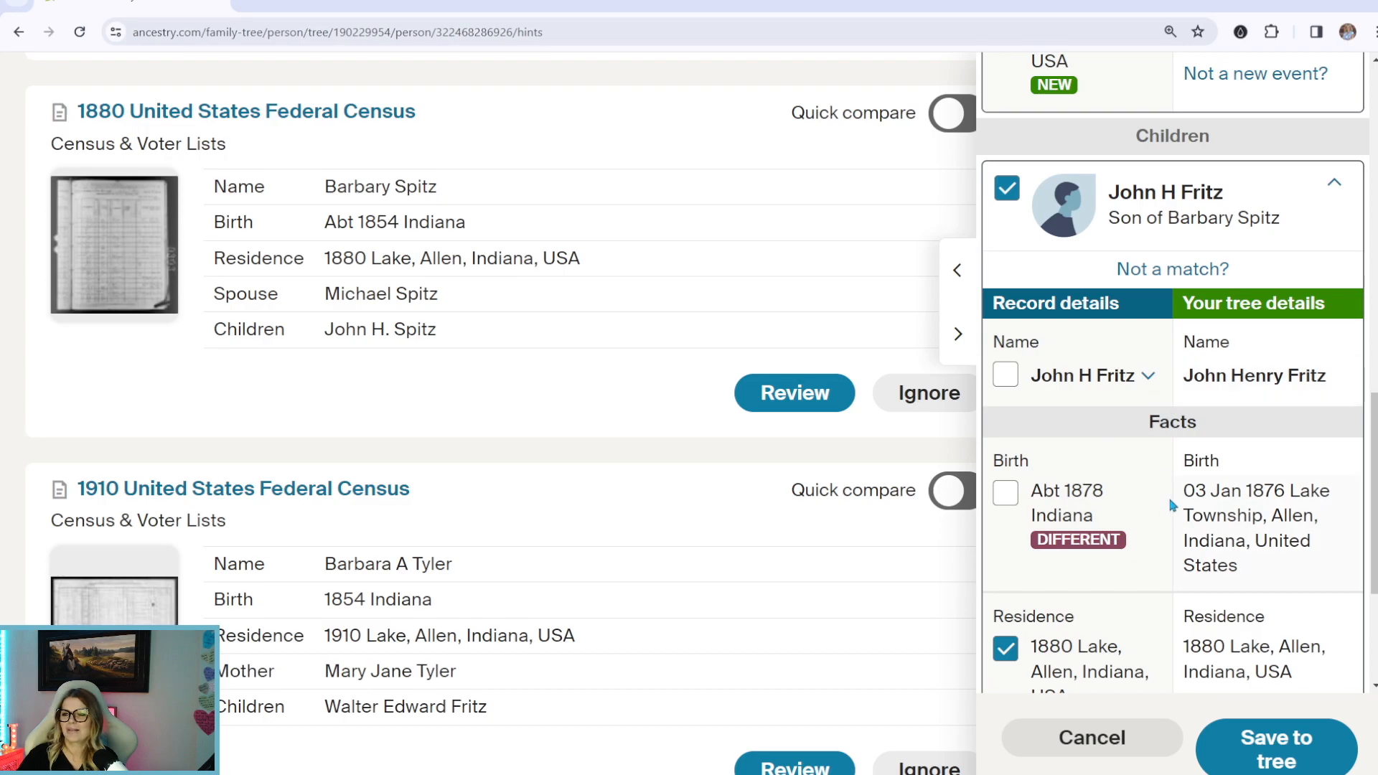
Step: Include the daughter with her 1880 residence, check what adding the record's name would change, and leave that name excluded
scroll(1214, 481, "down", 3)
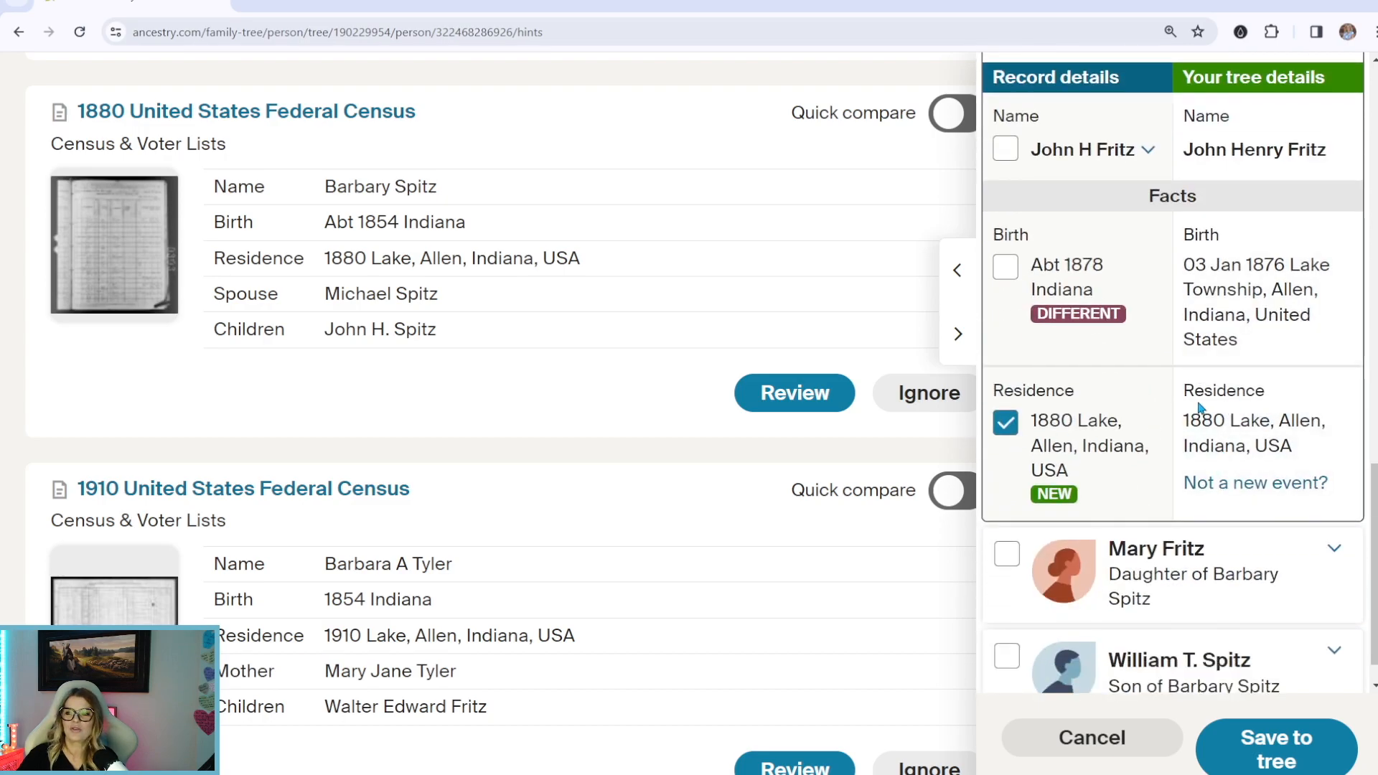
scroll(1239, 425, "down", 1)
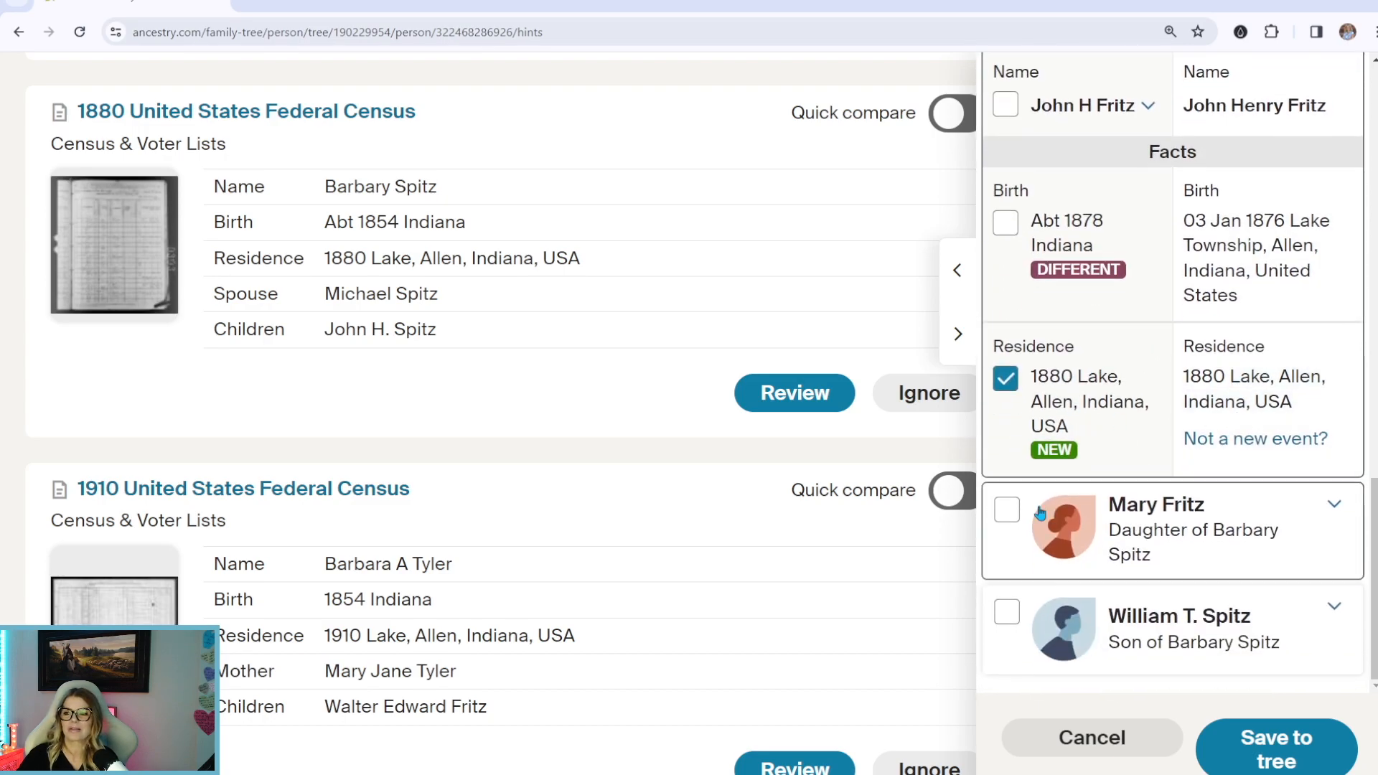
left_click(1006, 504)
scroll(1026, 341, "down", 5)
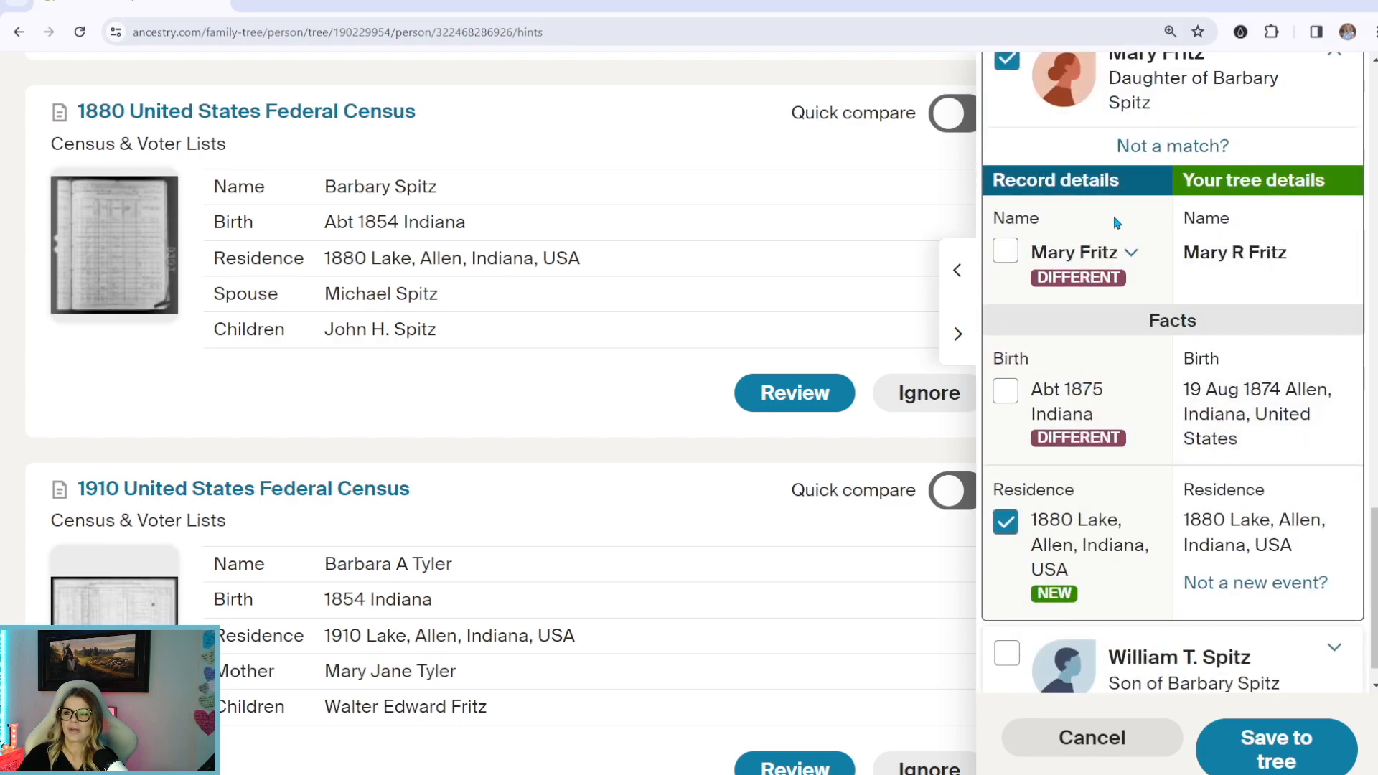
left_click(1006, 253)
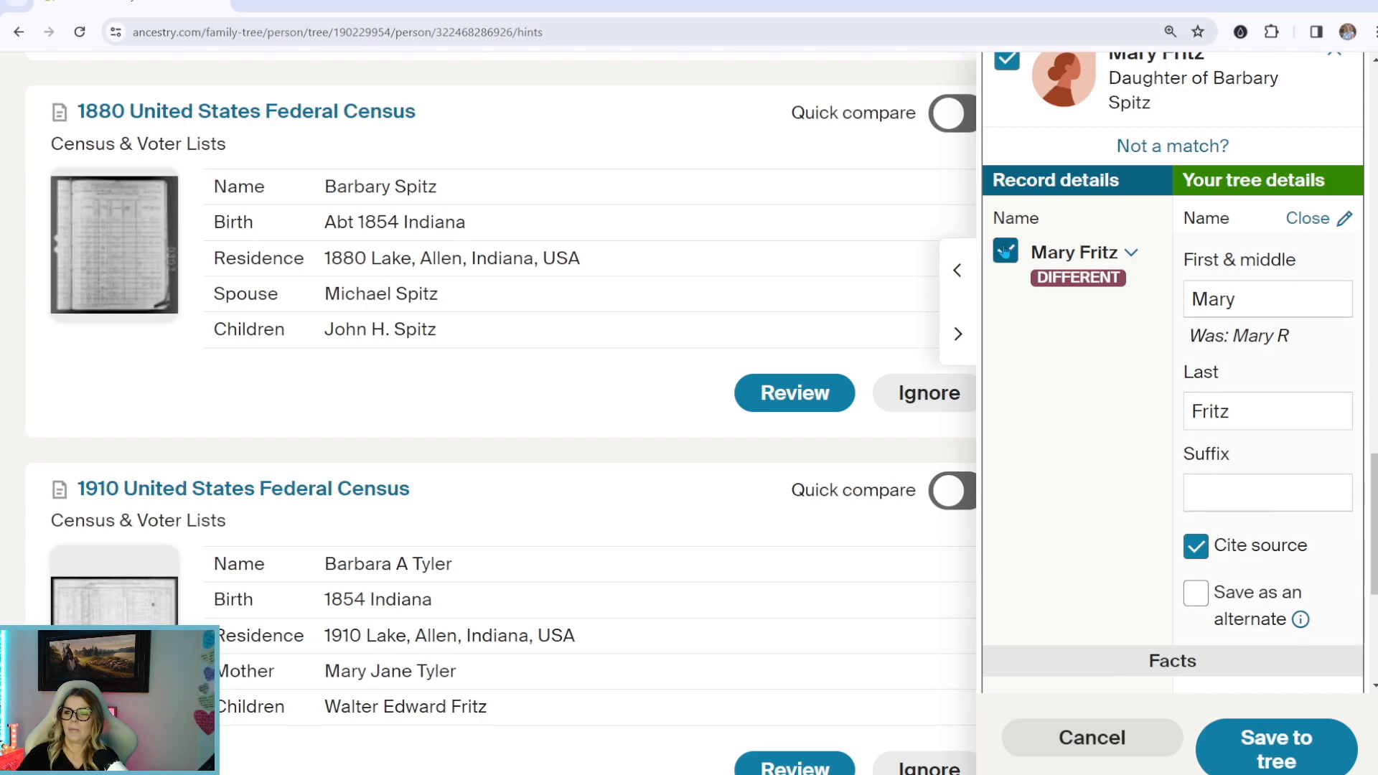
left_click(1006, 251)
scroll(1174, 495, "down", 1)
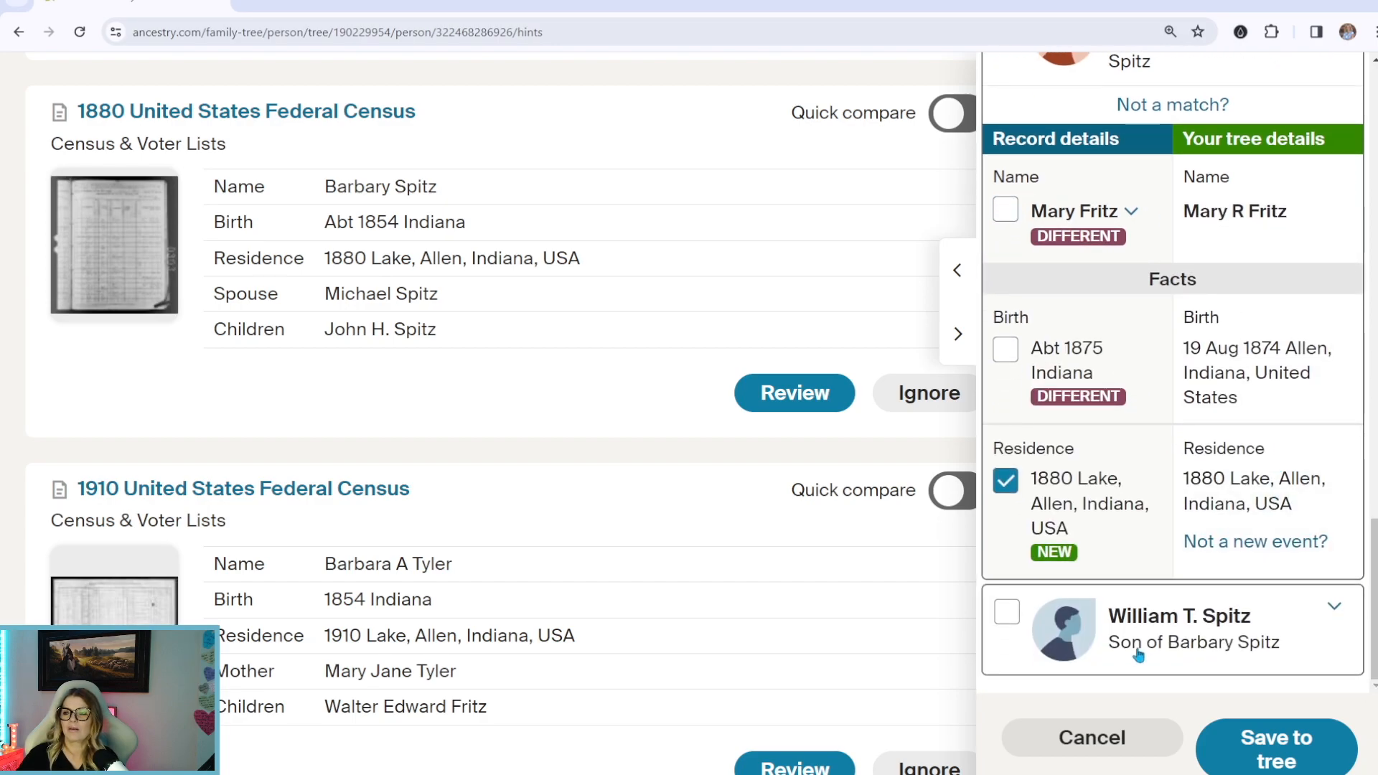
Step: Include the last listed son with his 1880 residence, check his name variations, and leave the record's name and birth excluded
left_click(1006, 613)
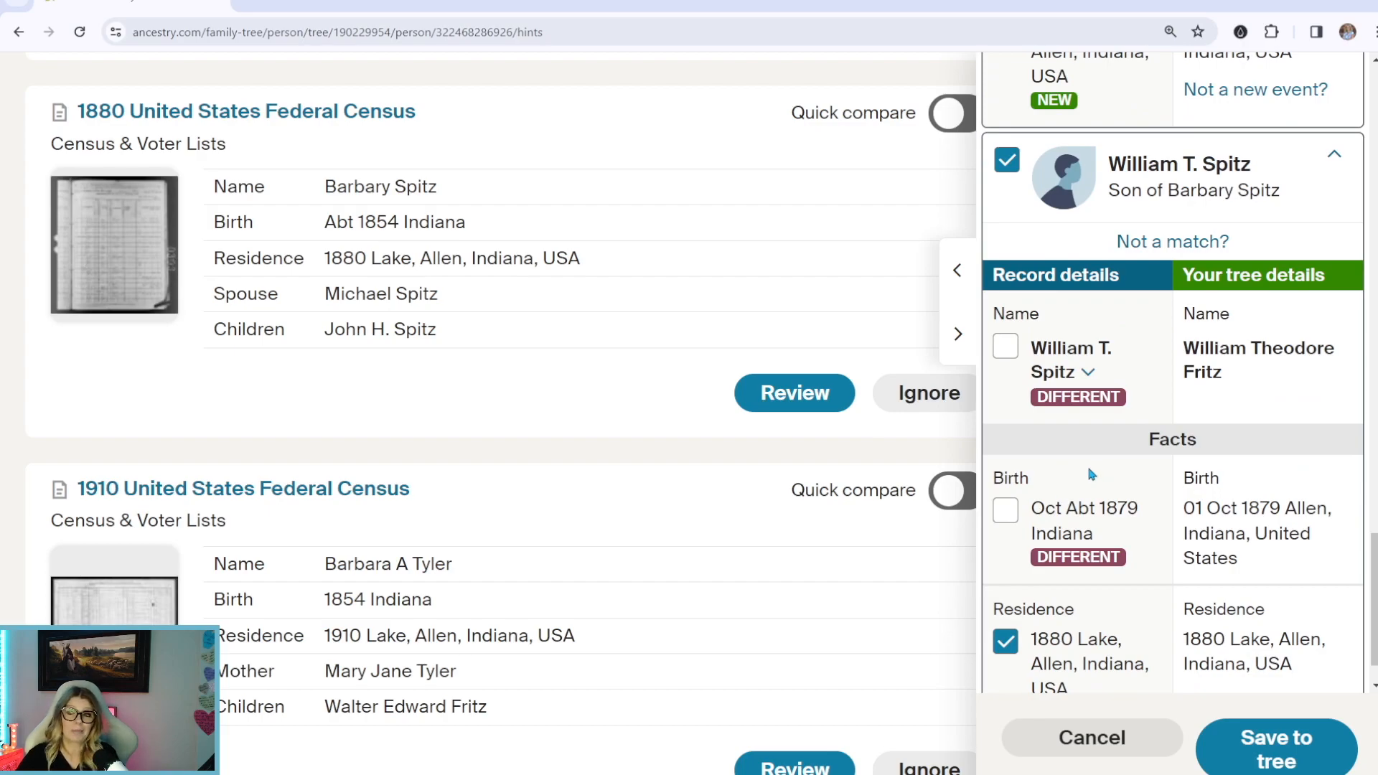
left_click(1090, 378)
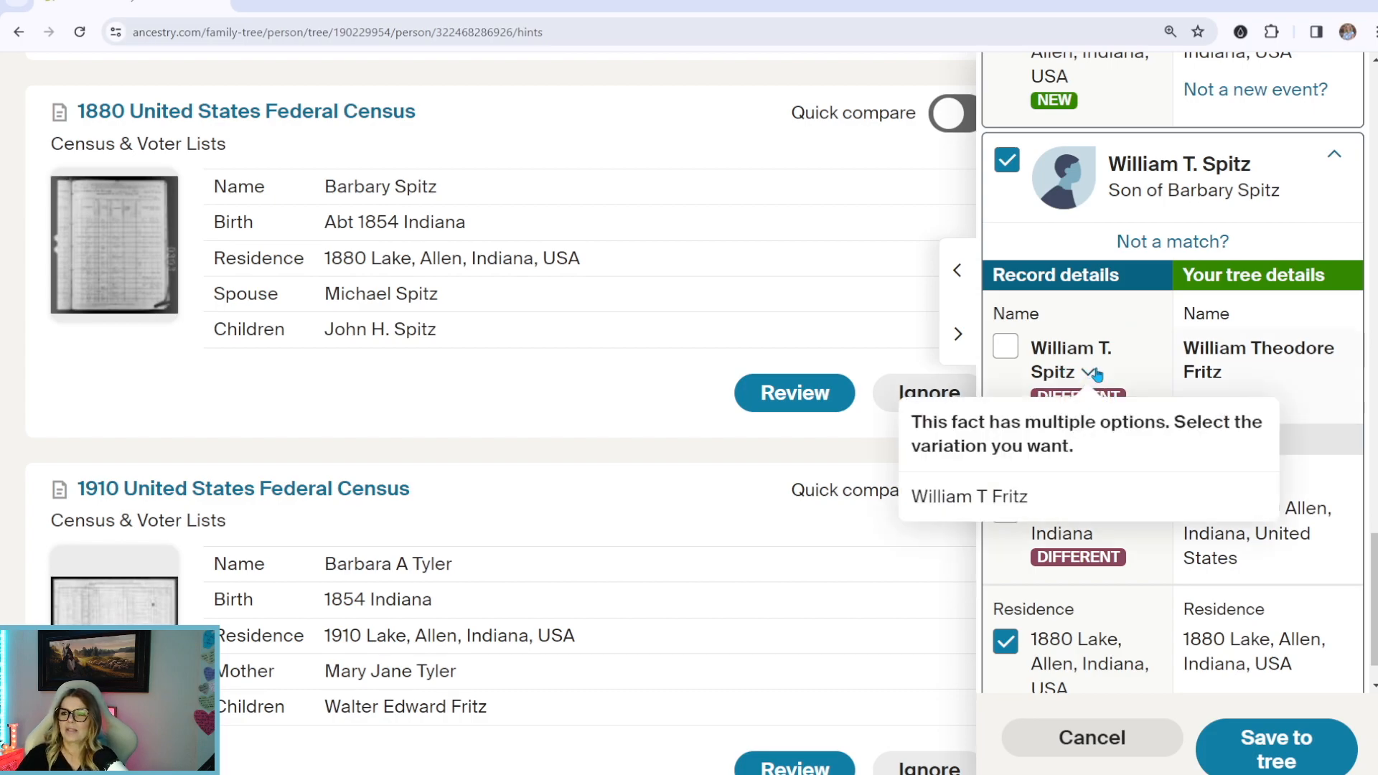
left_click(1097, 369)
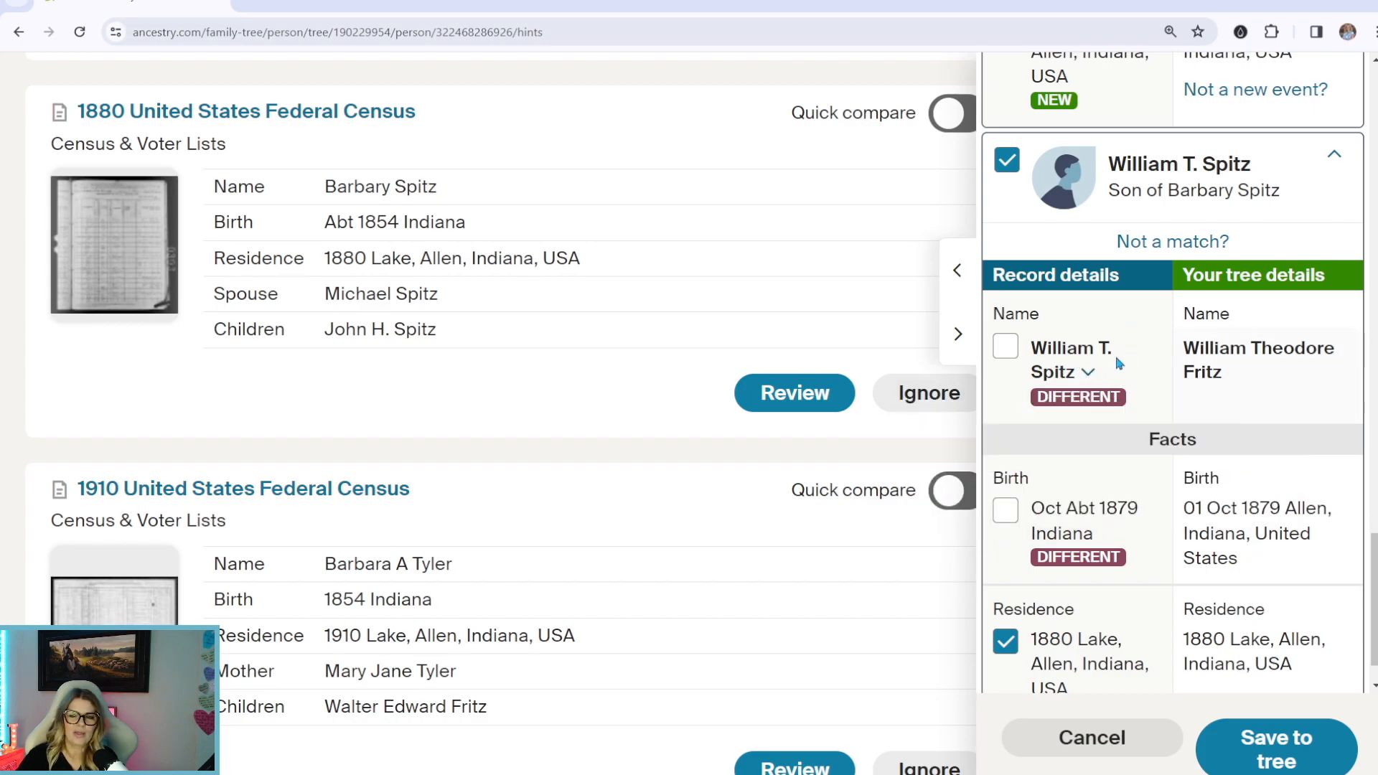
left_click(1090, 374)
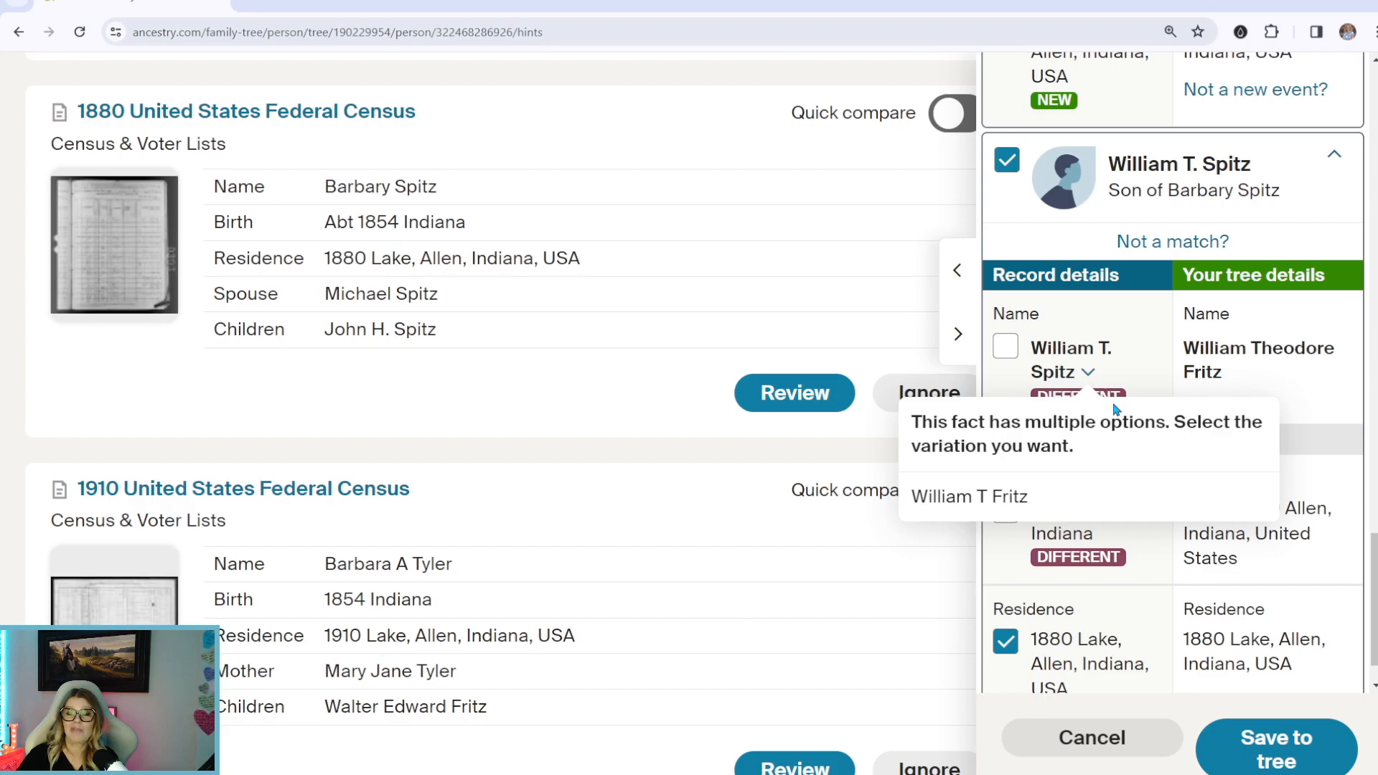
left_click(1157, 319)
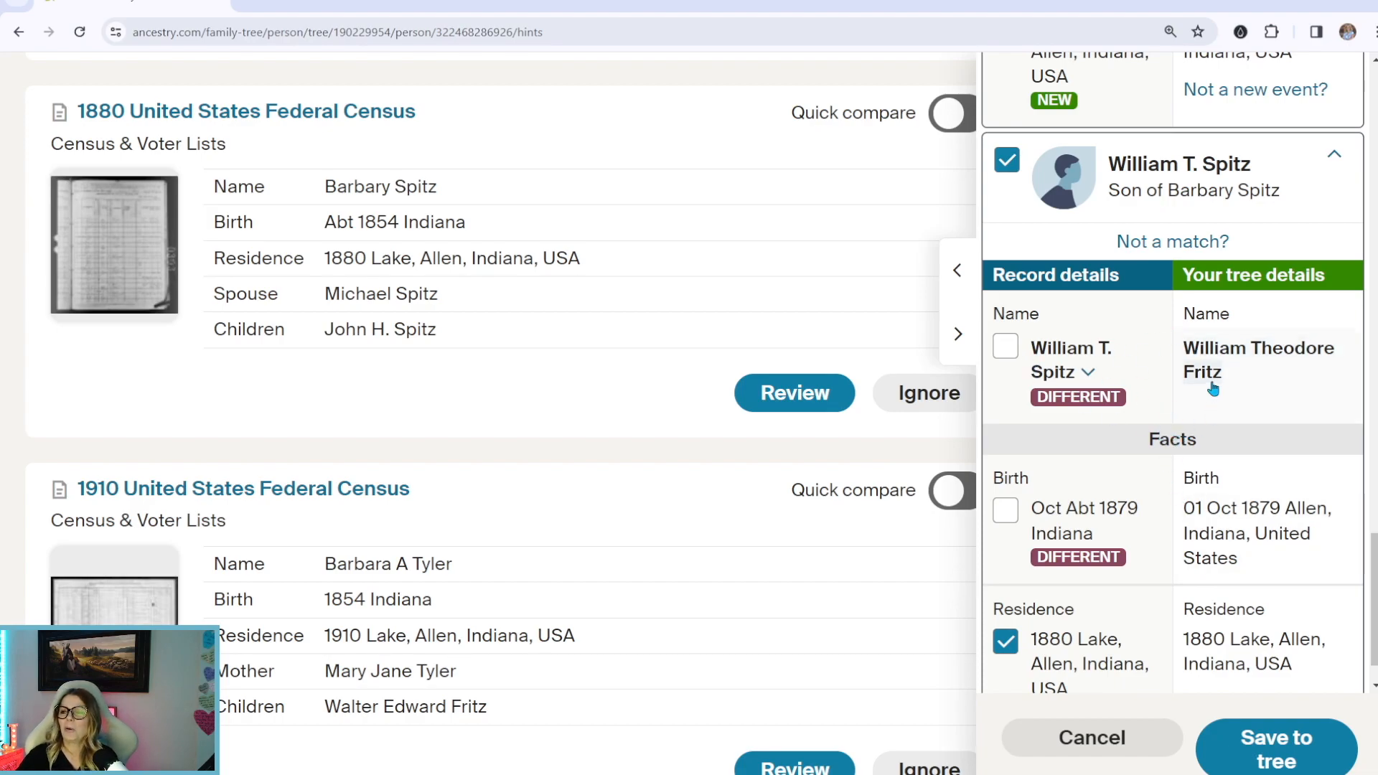
scroll(1114, 394, "up", 3)
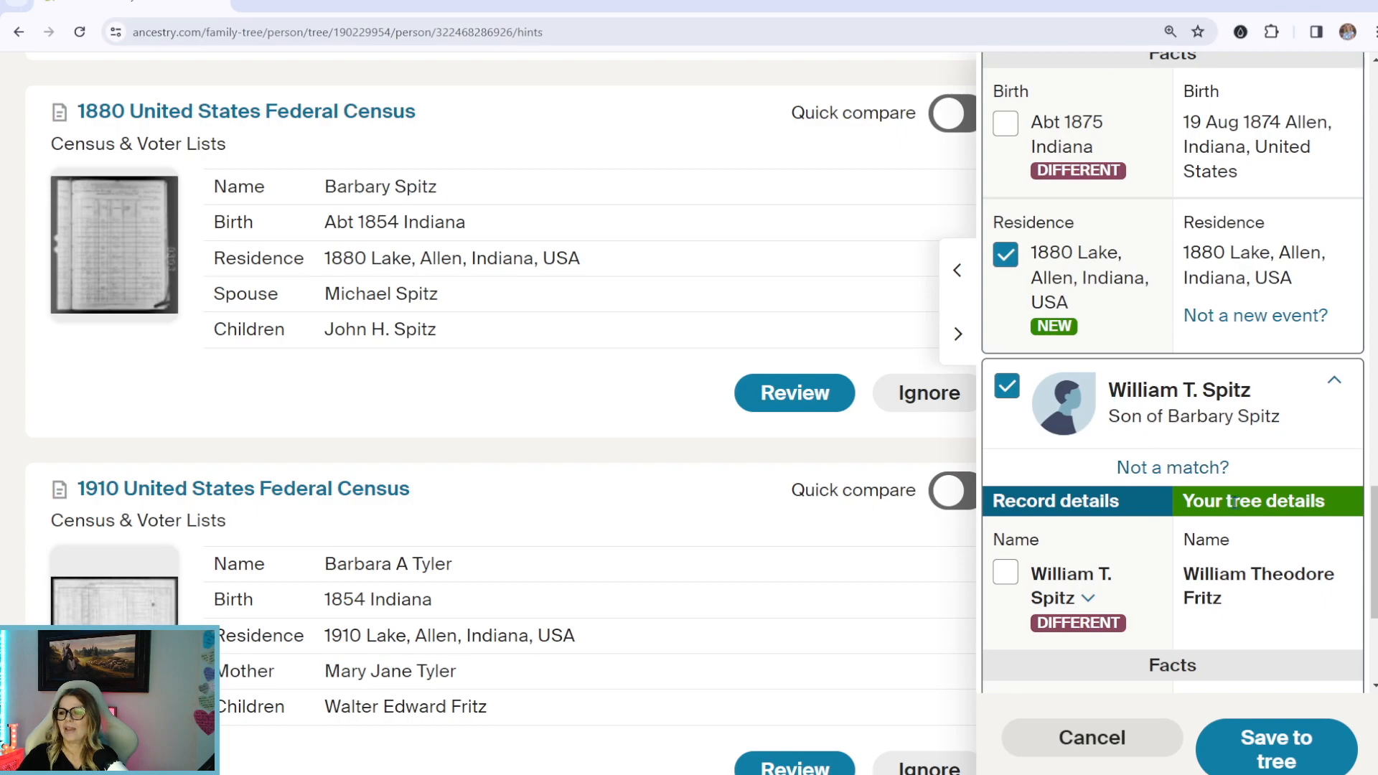
scroll(1148, 473, "down", 3)
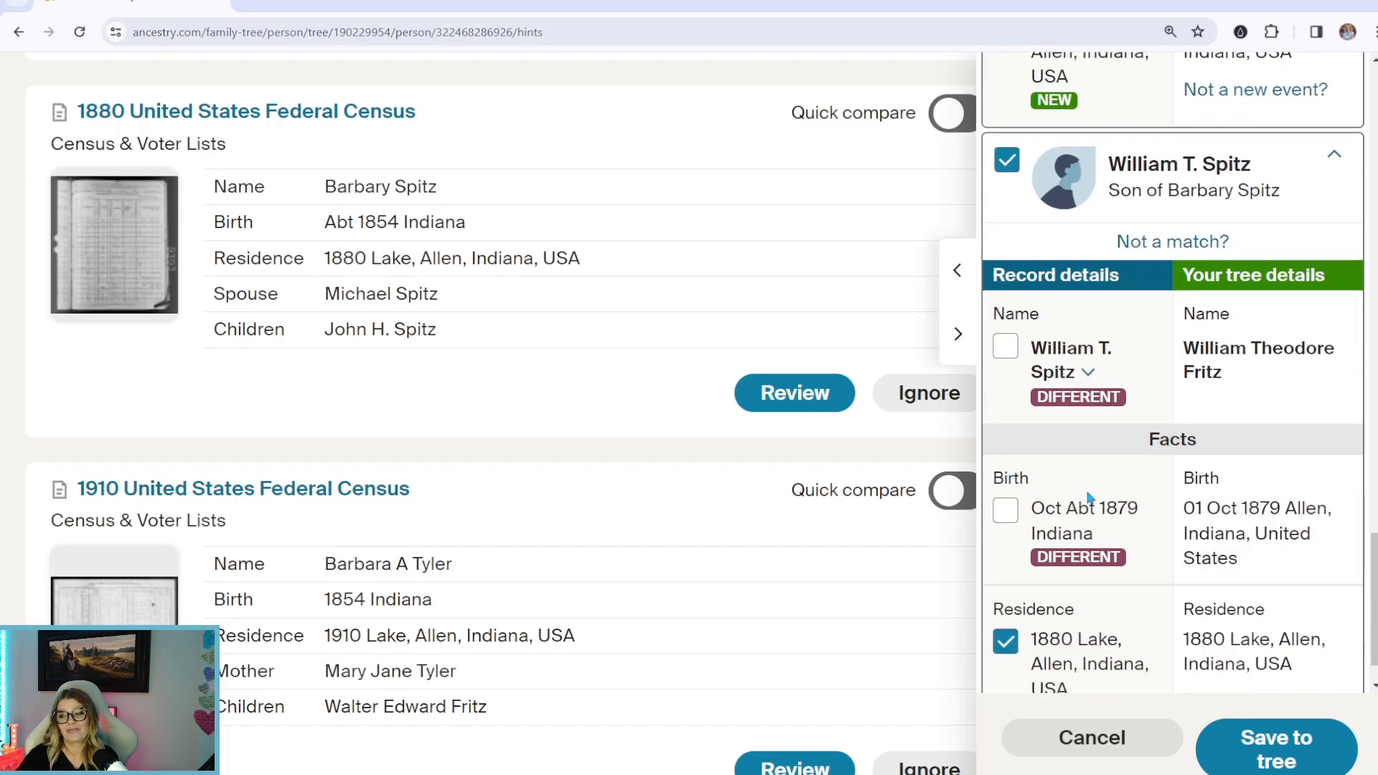
scroll(1048, 531, "down", 5)
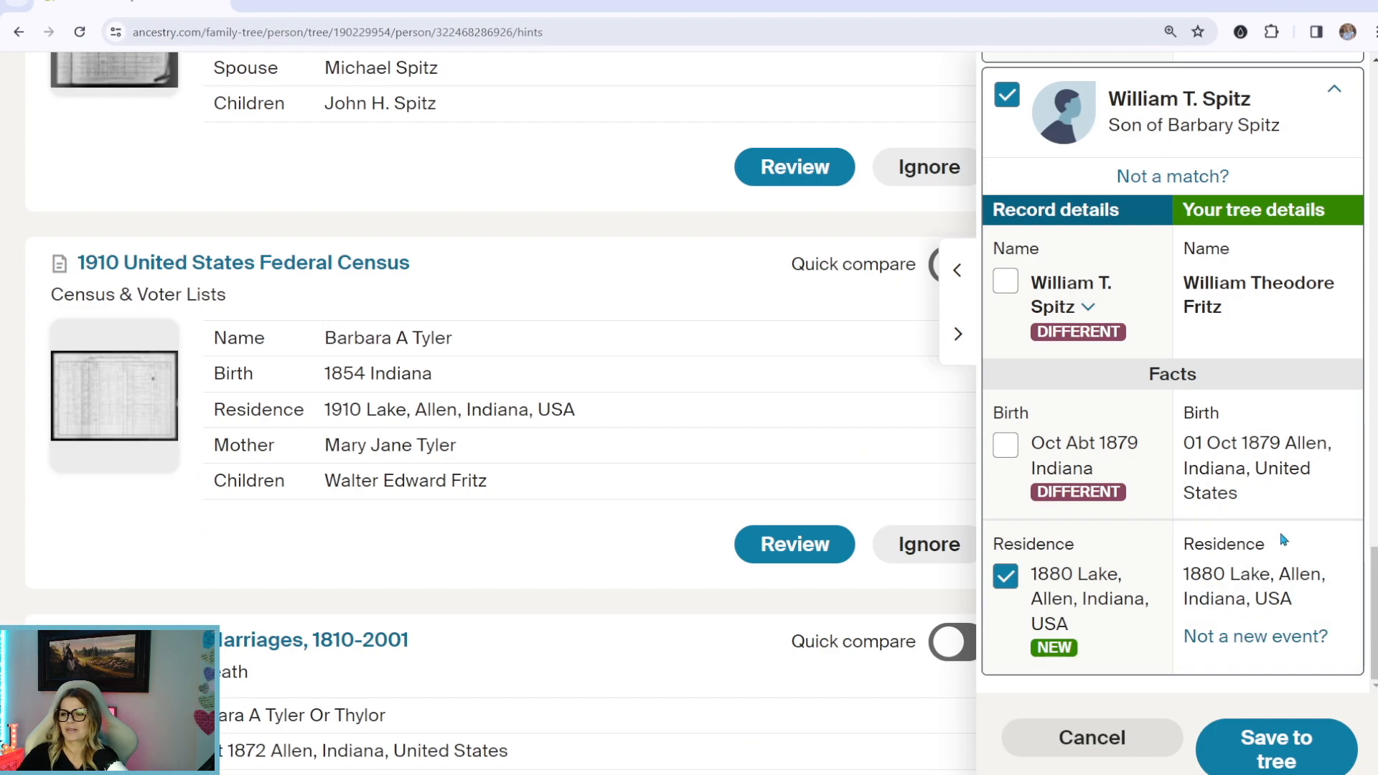
Step: Review the facts selected for the spouse and children, check what adding the first listed son's record name would change, and leave that name excluded
scroll(1284, 541, "down", 5)
scroll(1281, 532, "up", 10)
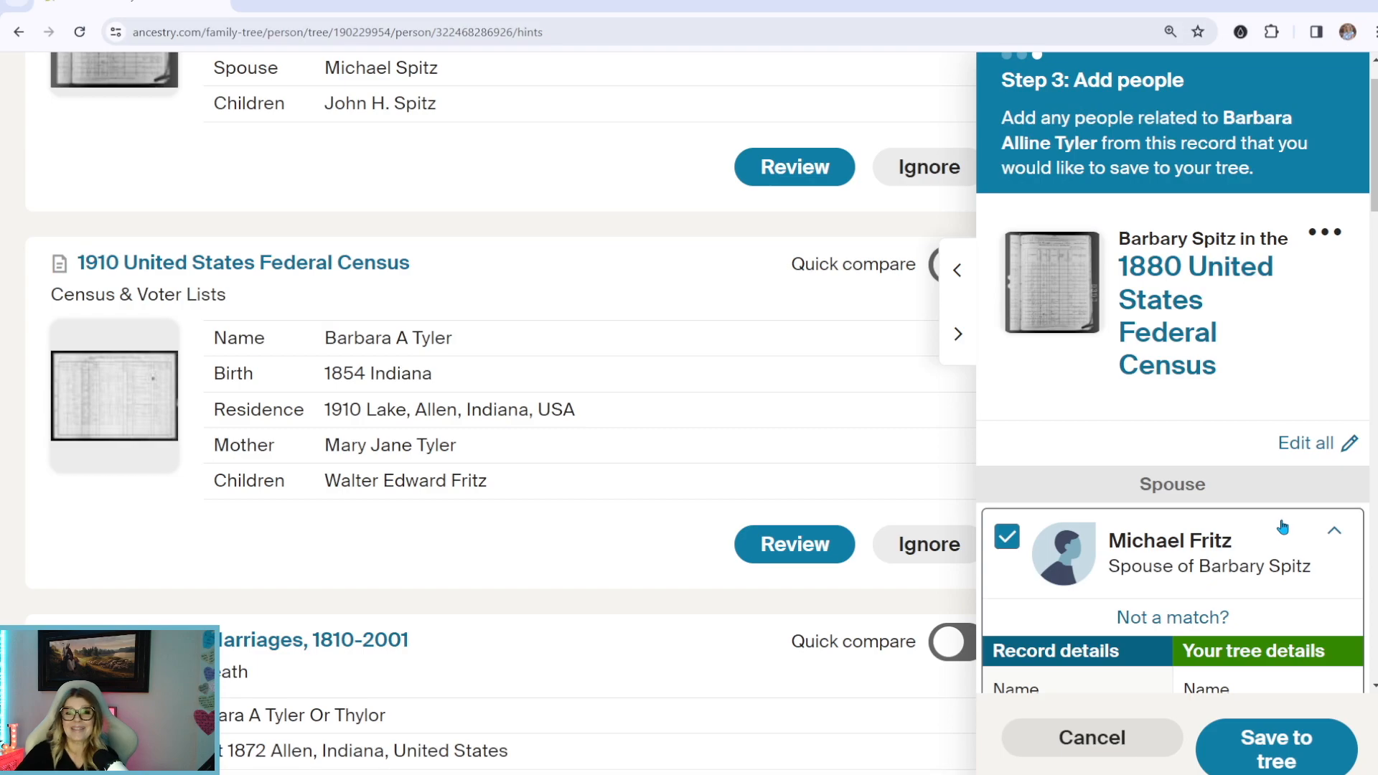
scroll(1278, 527, "down", 5)
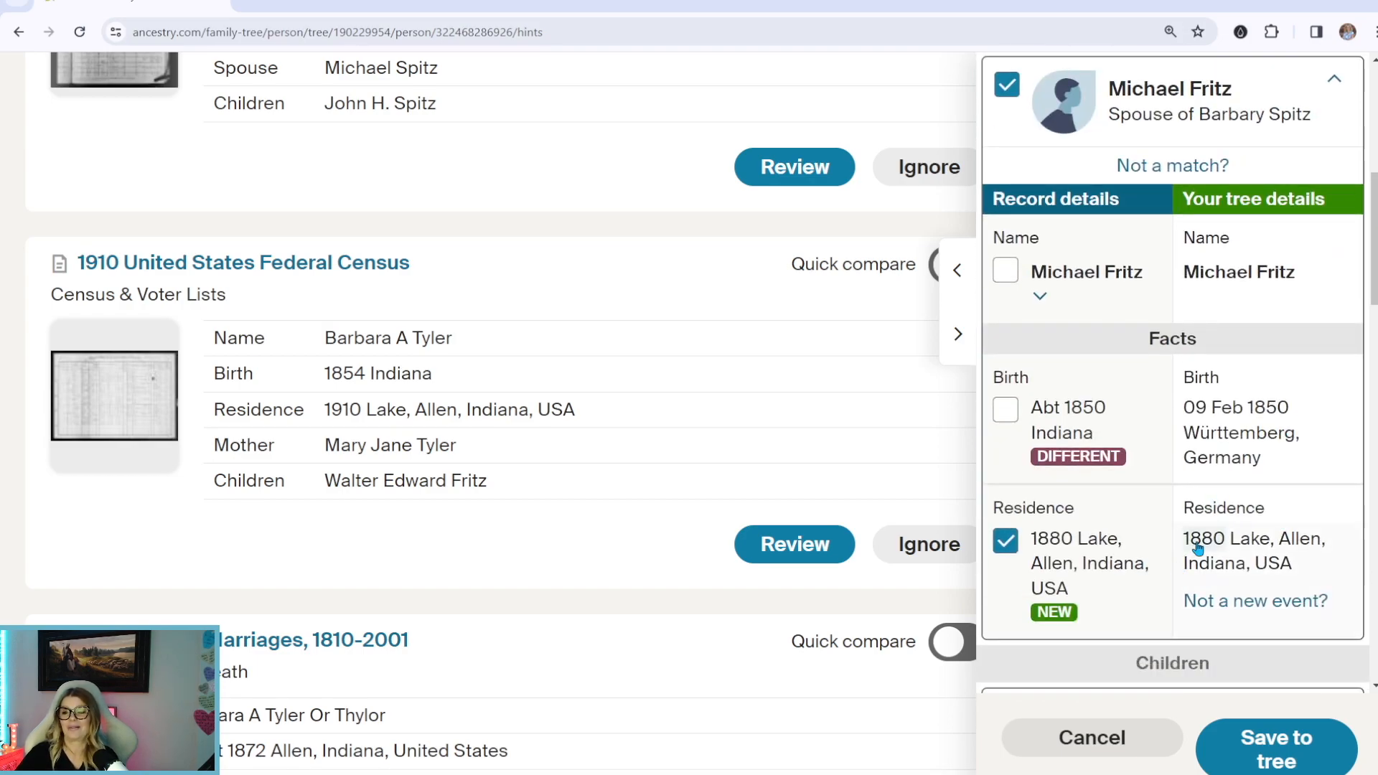
scroll(1197, 546, "down", 3)
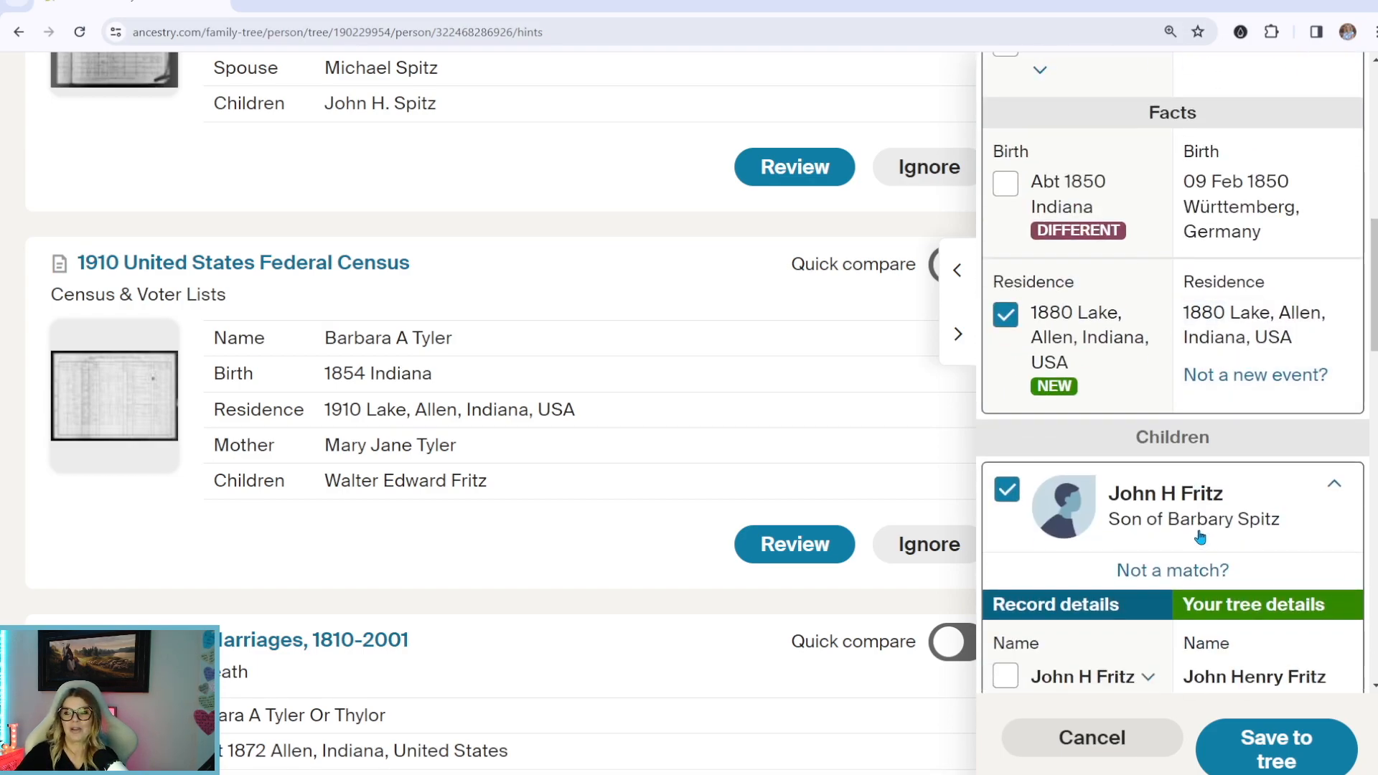
scroll(1122, 587, "down", 3)
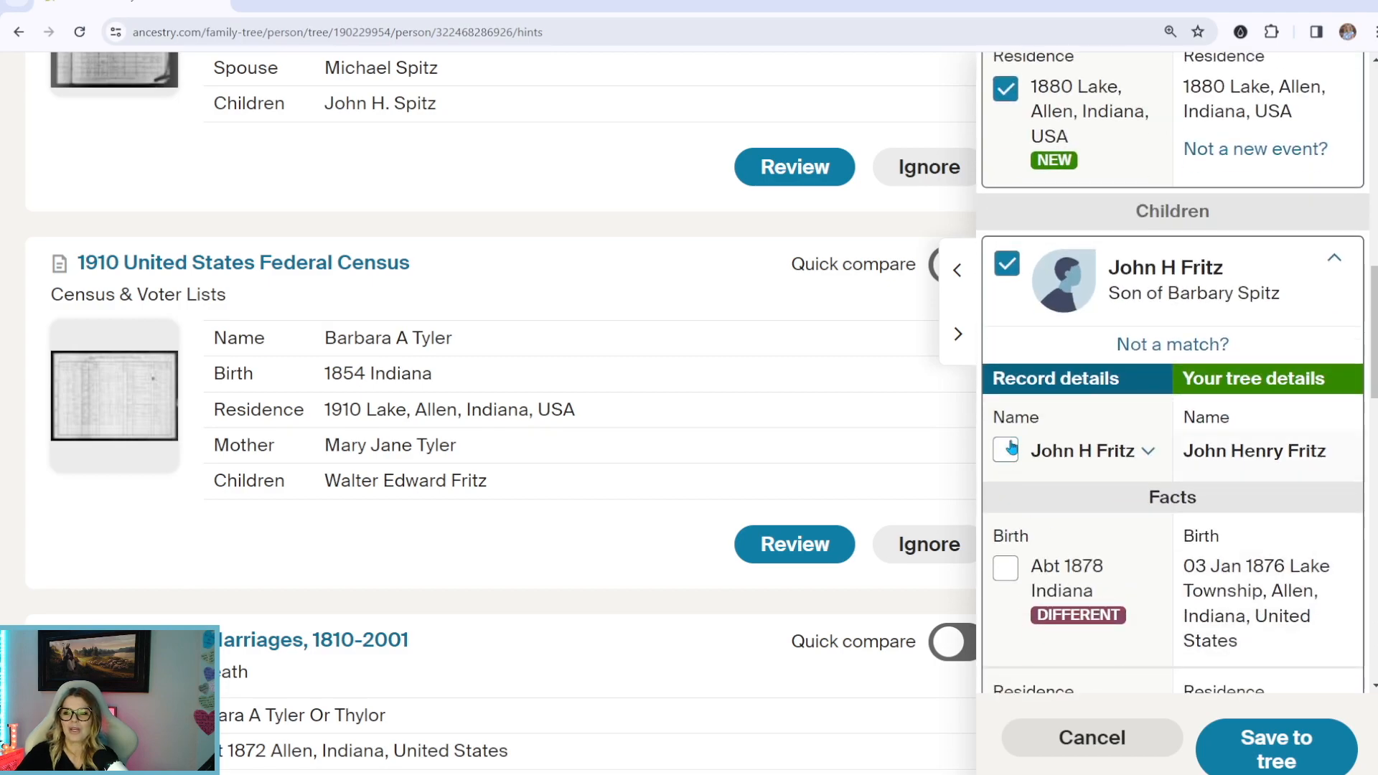
left_click(1007, 450)
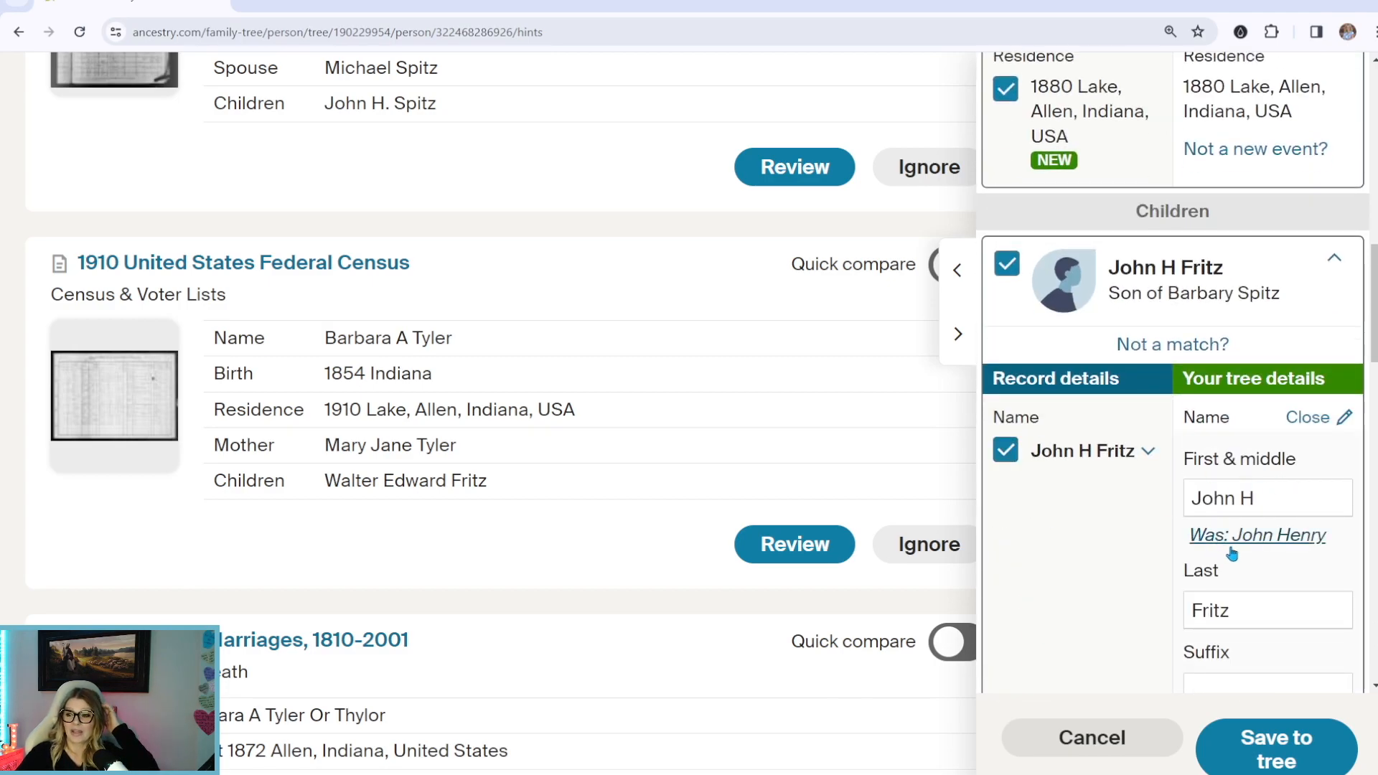
scroll(1229, 495, "down", 3)
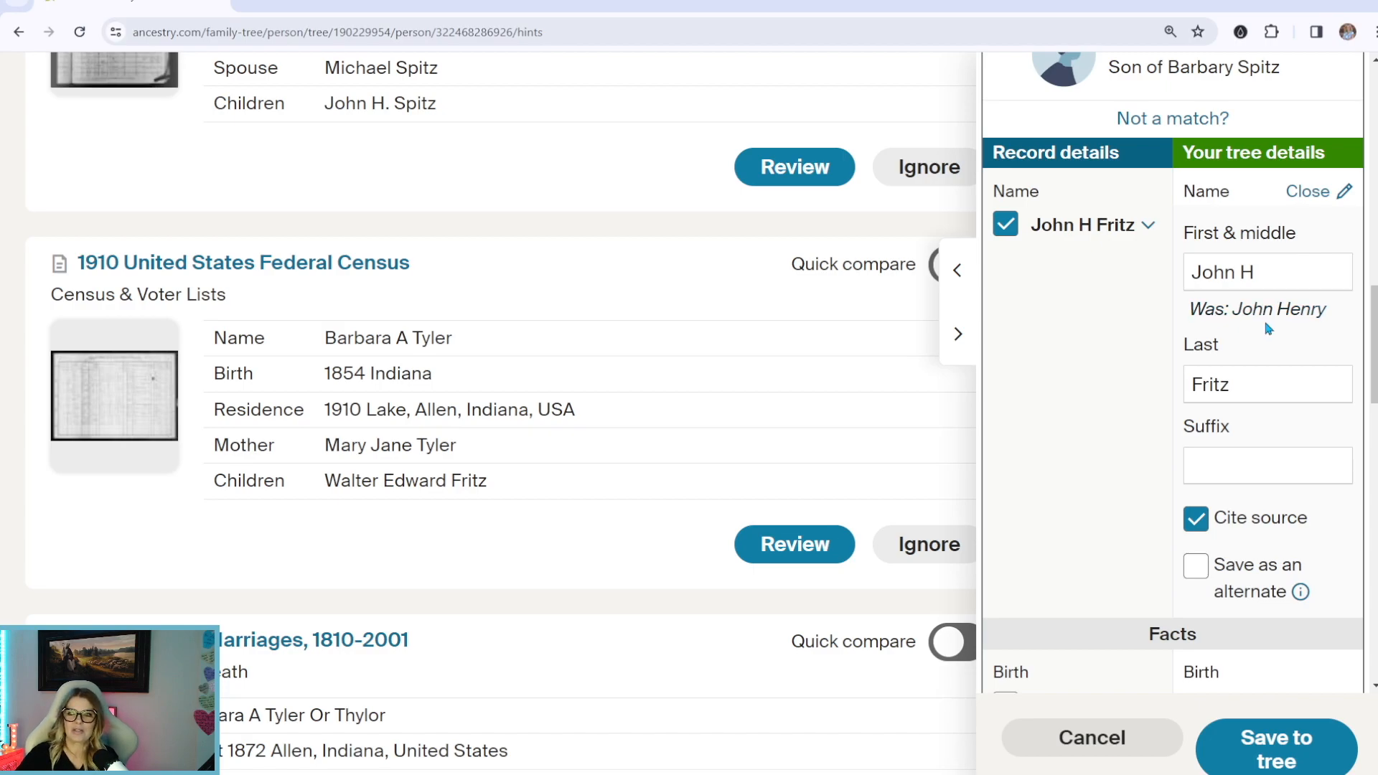
scroll(1255, 502, "down", 3)
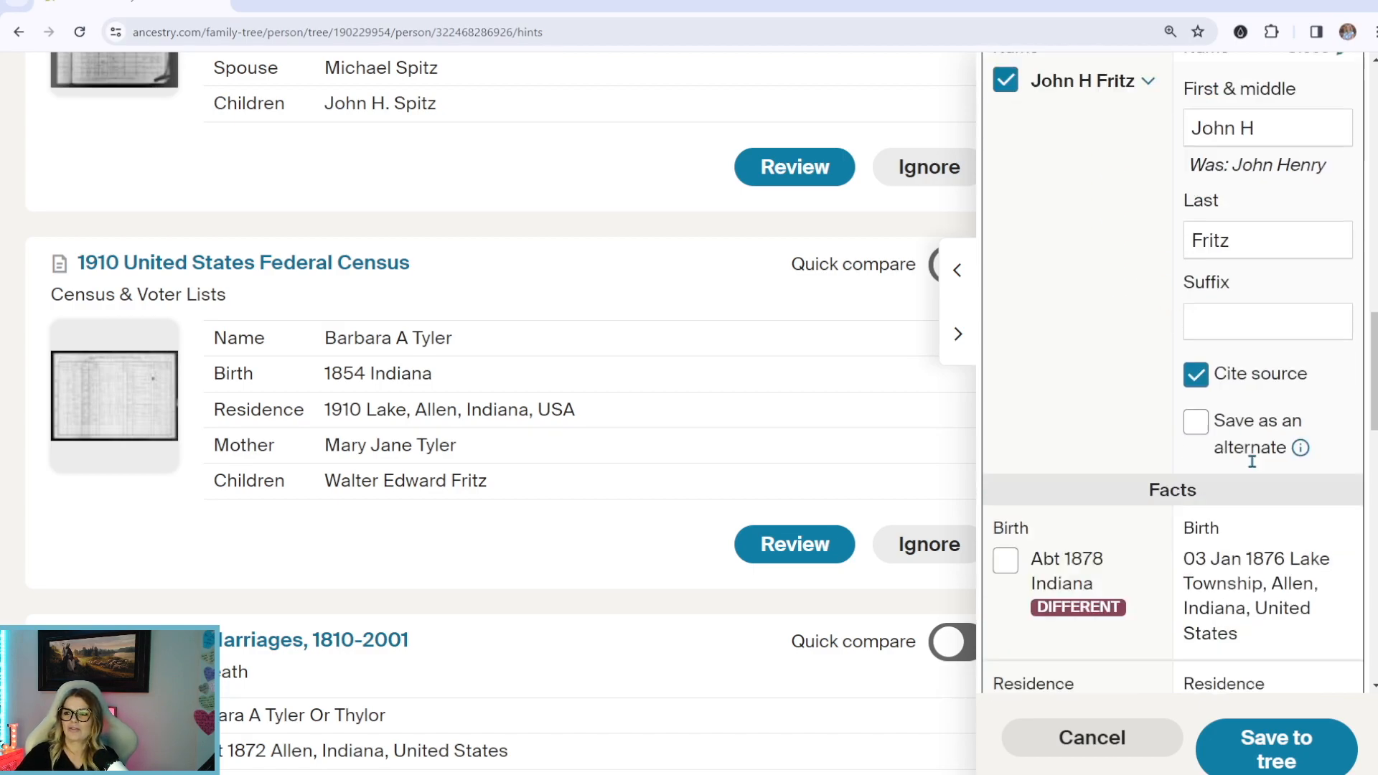
scroll(1285, 453, "down", 9)
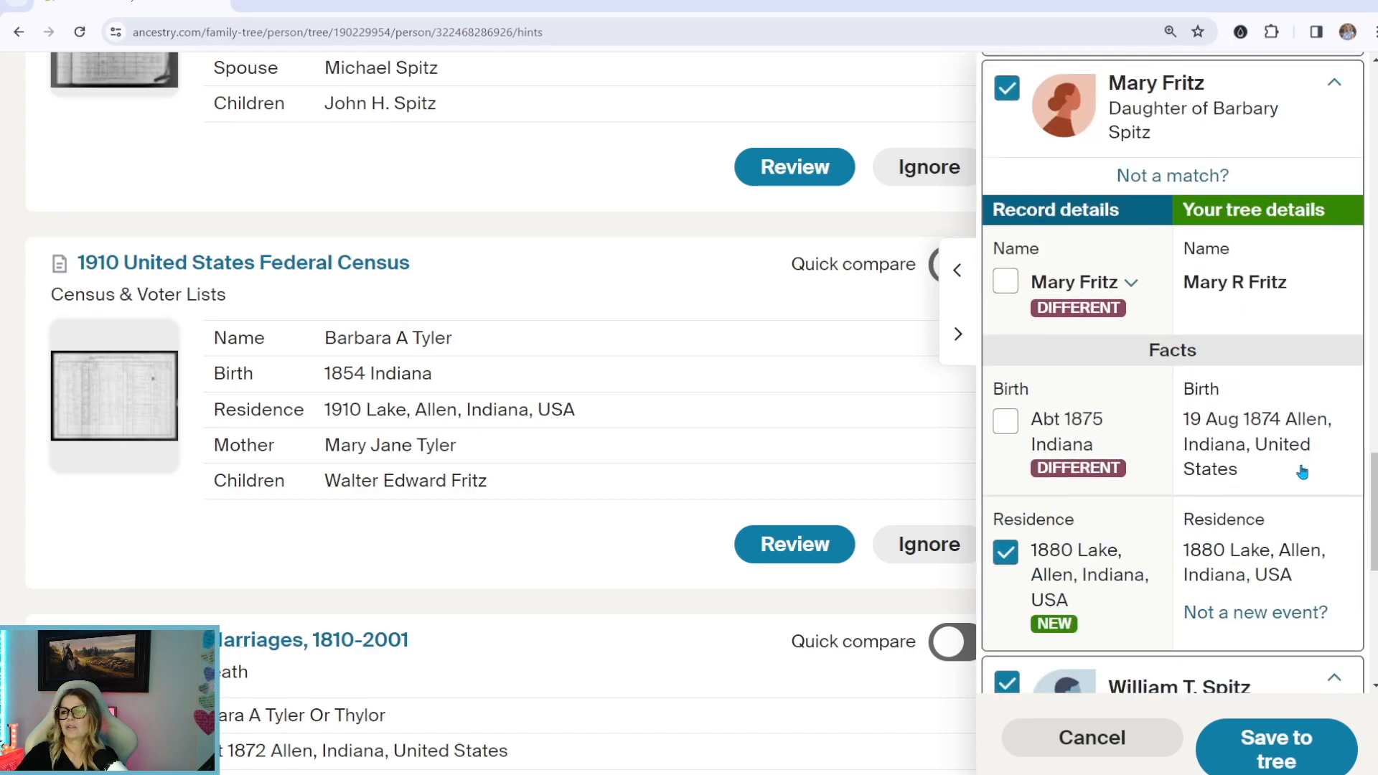
scroll(1143, 393, "up", 15)
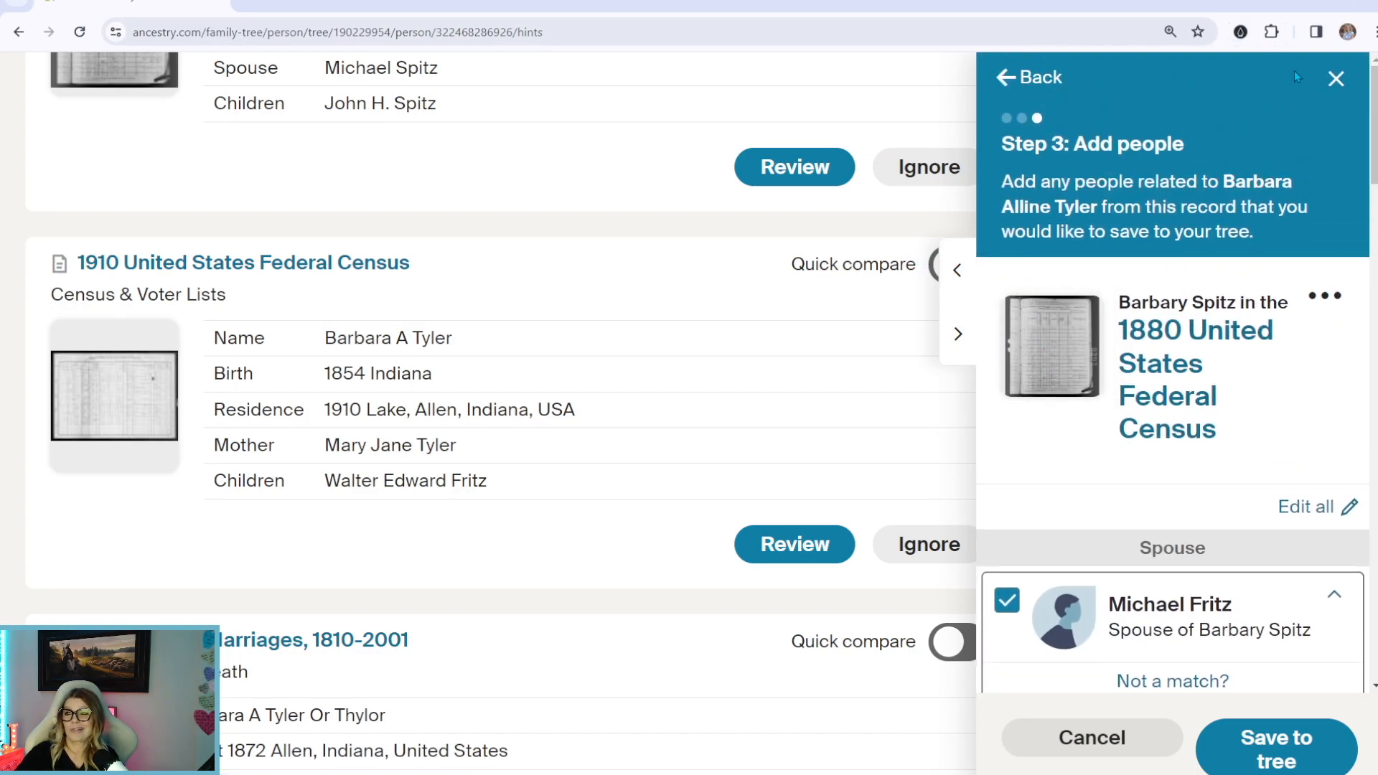
scroll(1195, 257, "down", 15)
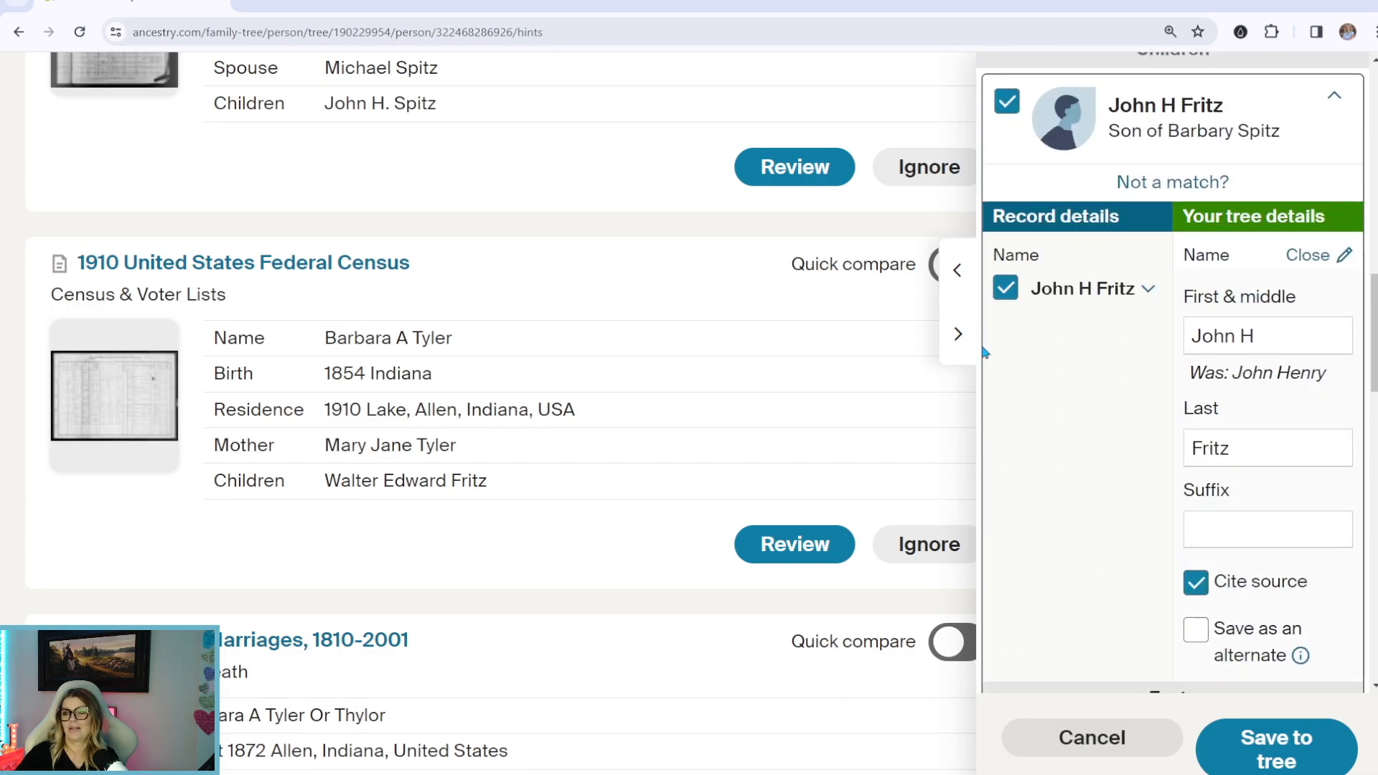
left_click(1012, 289)
Step: Save the 1880 census record to the tree with the selected facts for the spouse and three children
scroll(1188, 450, "down", 9)
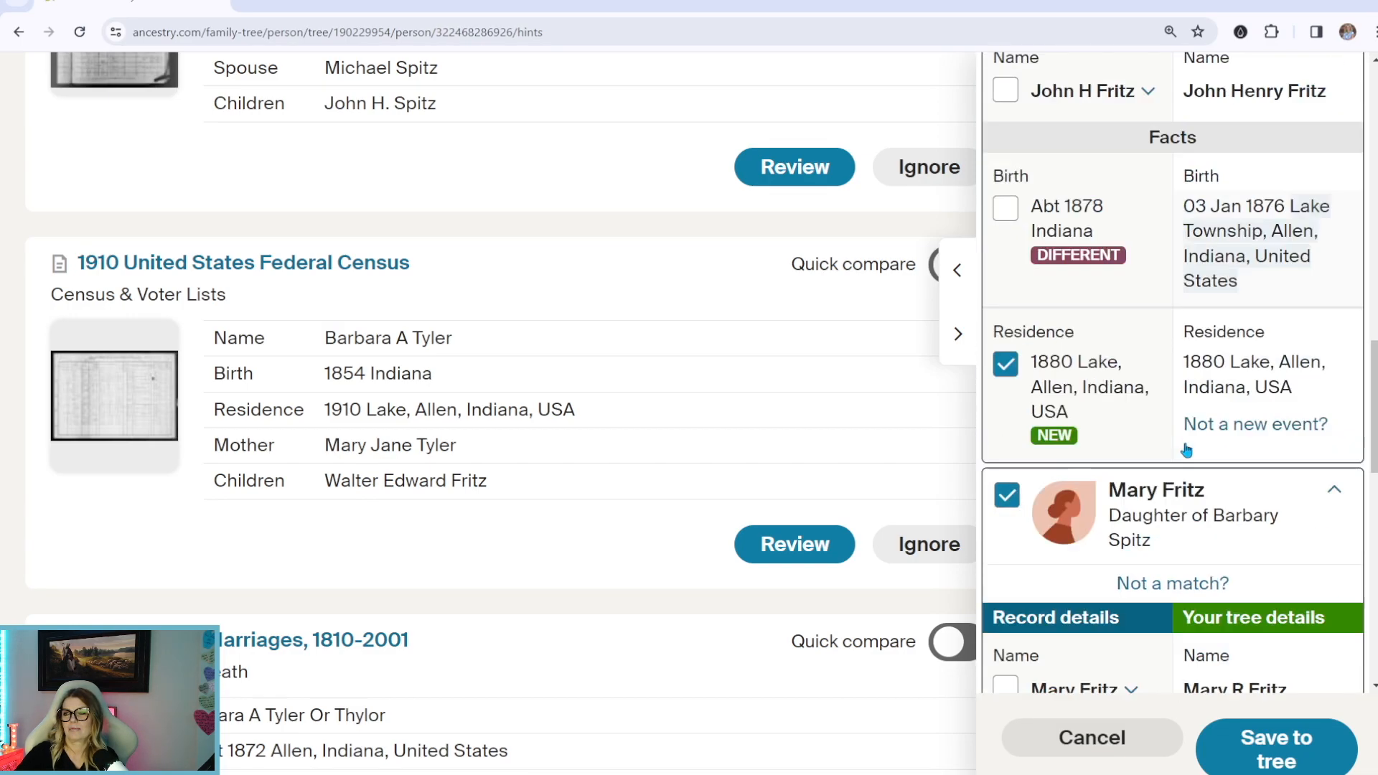
scroll(1267, 575, "down", 7)
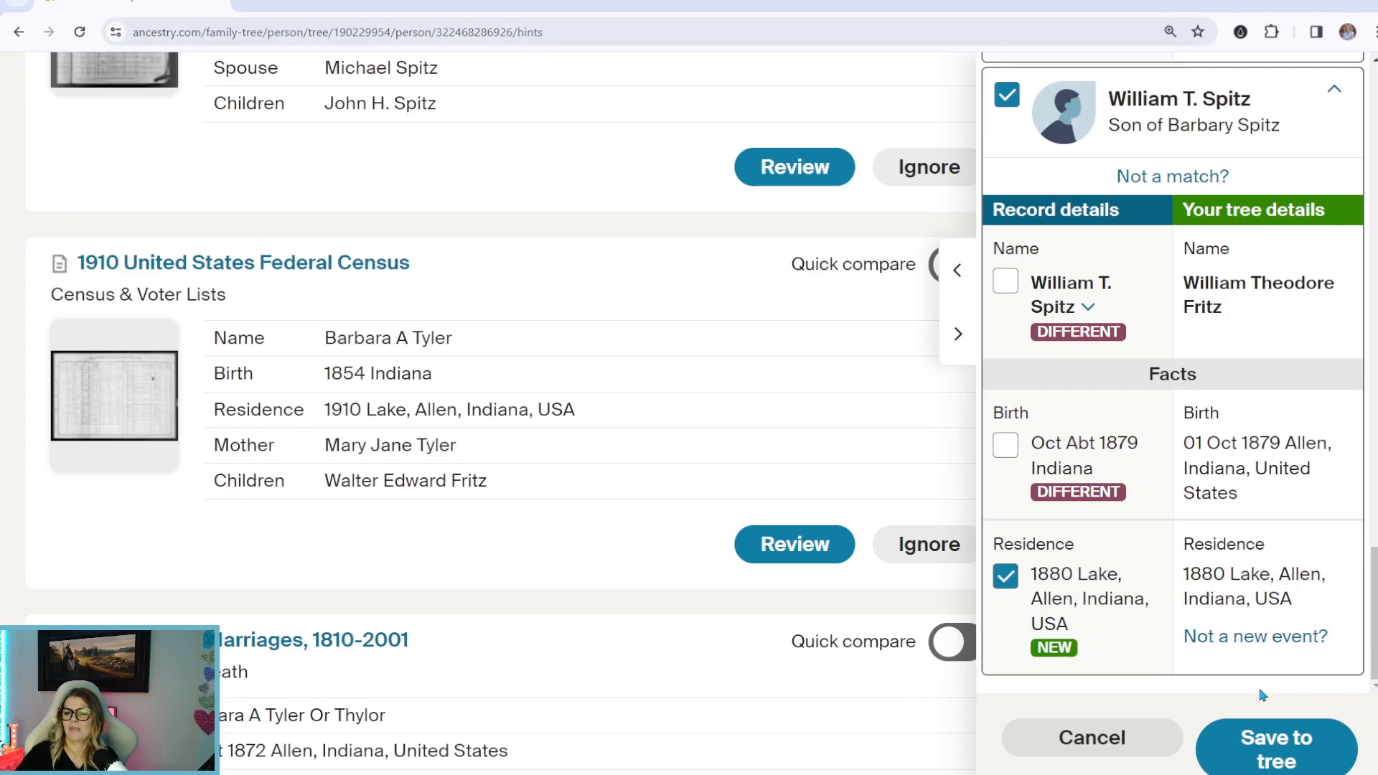
left_click(1276, 749)
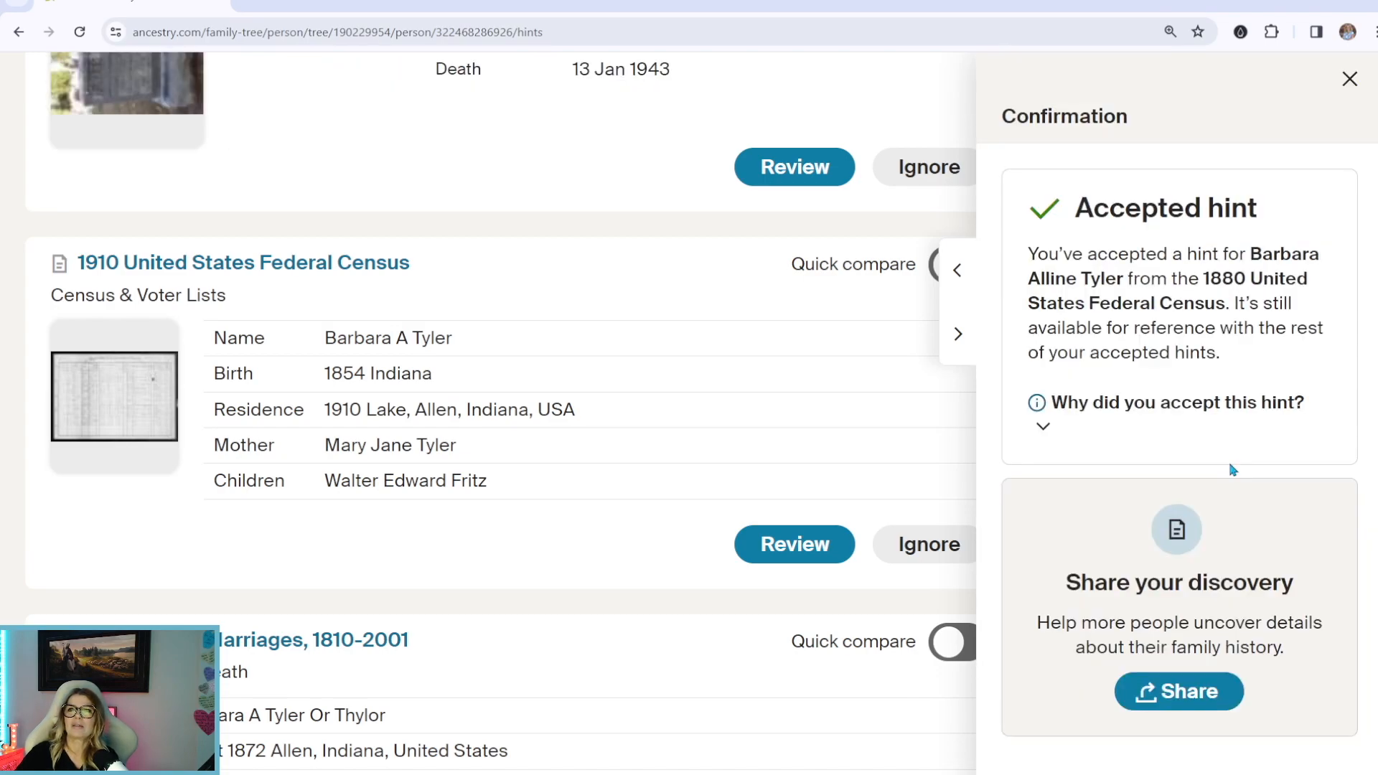
Step: Give the reasons for accepting the 1880 census hint: the name, relationships, dates and places are right
left_click(1046, 431)
left_click(1051, 498)
left_click(1040, 545)
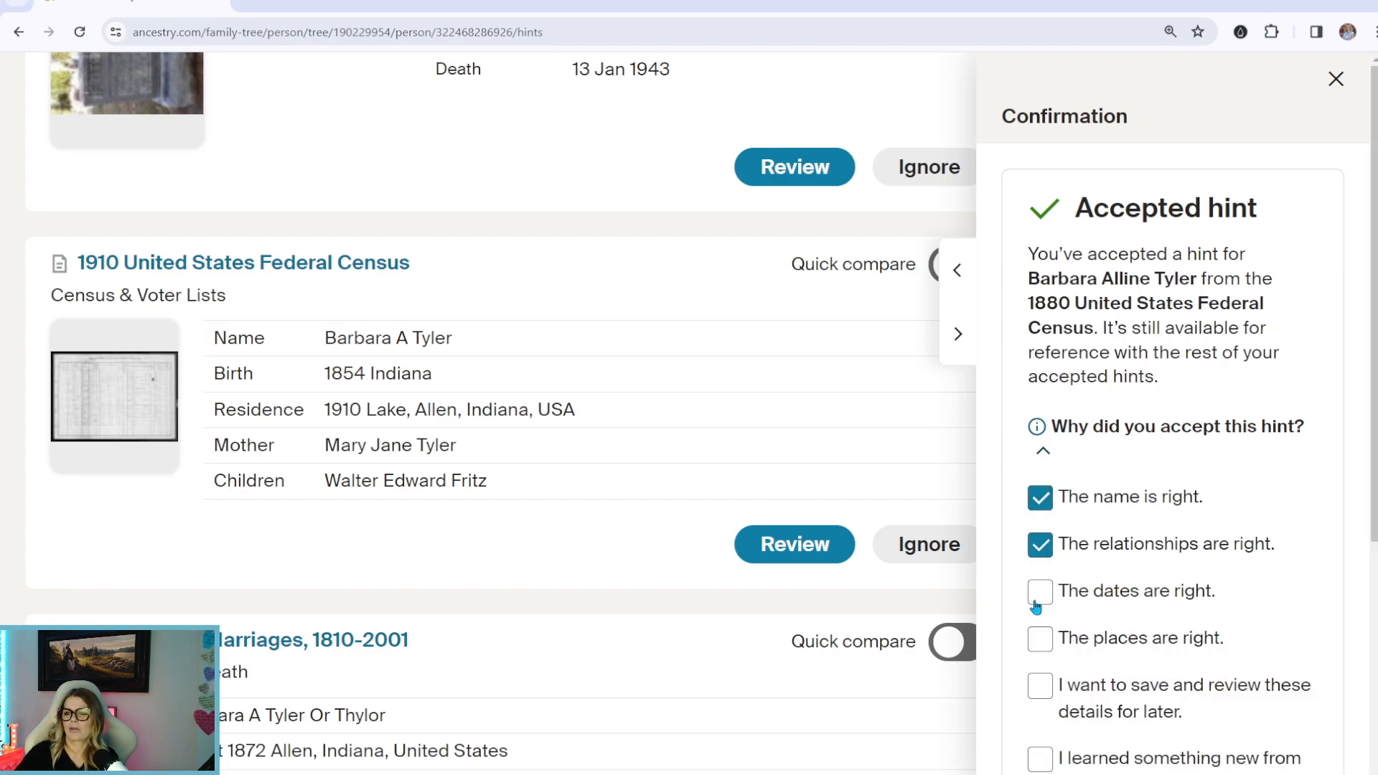
left_click(1040, 593)
left_click(1043, 641)
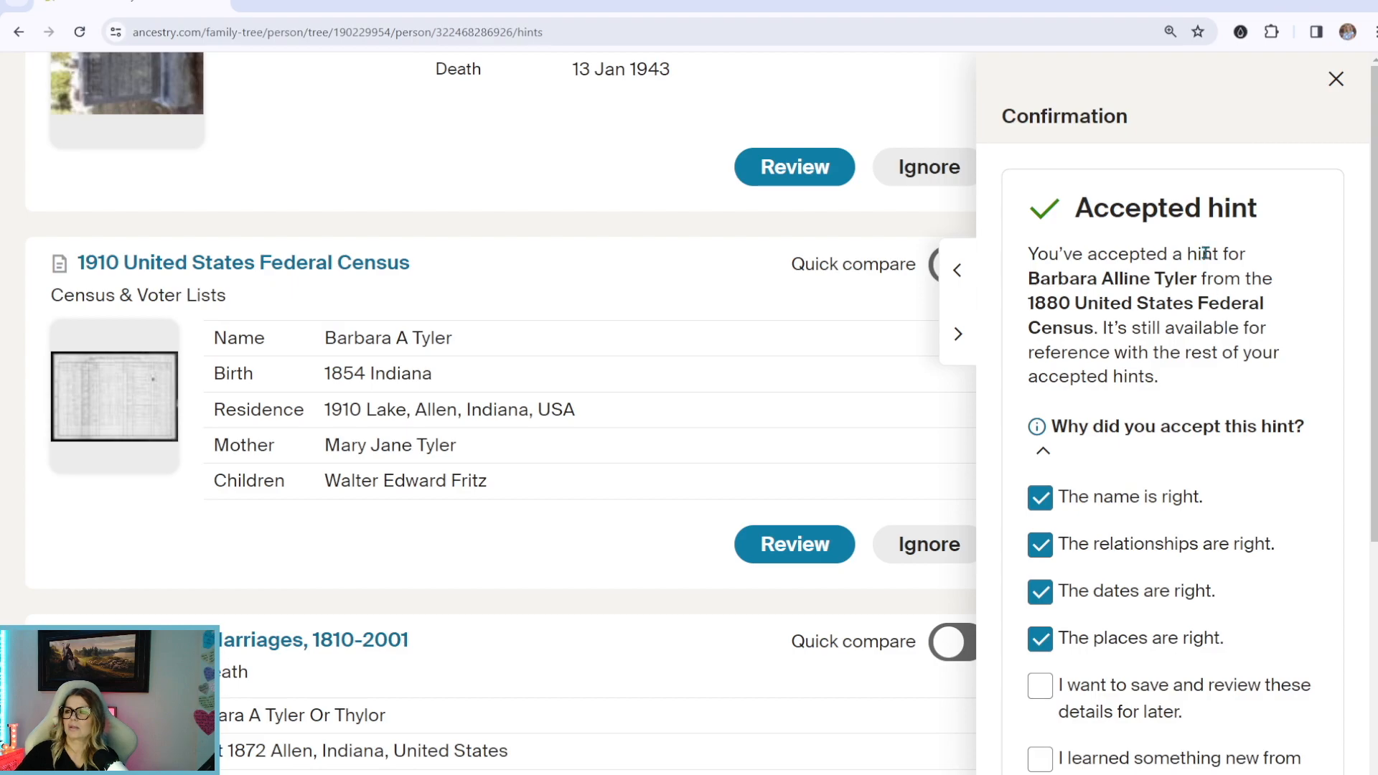
scroll(1267, 392, "down", 3)
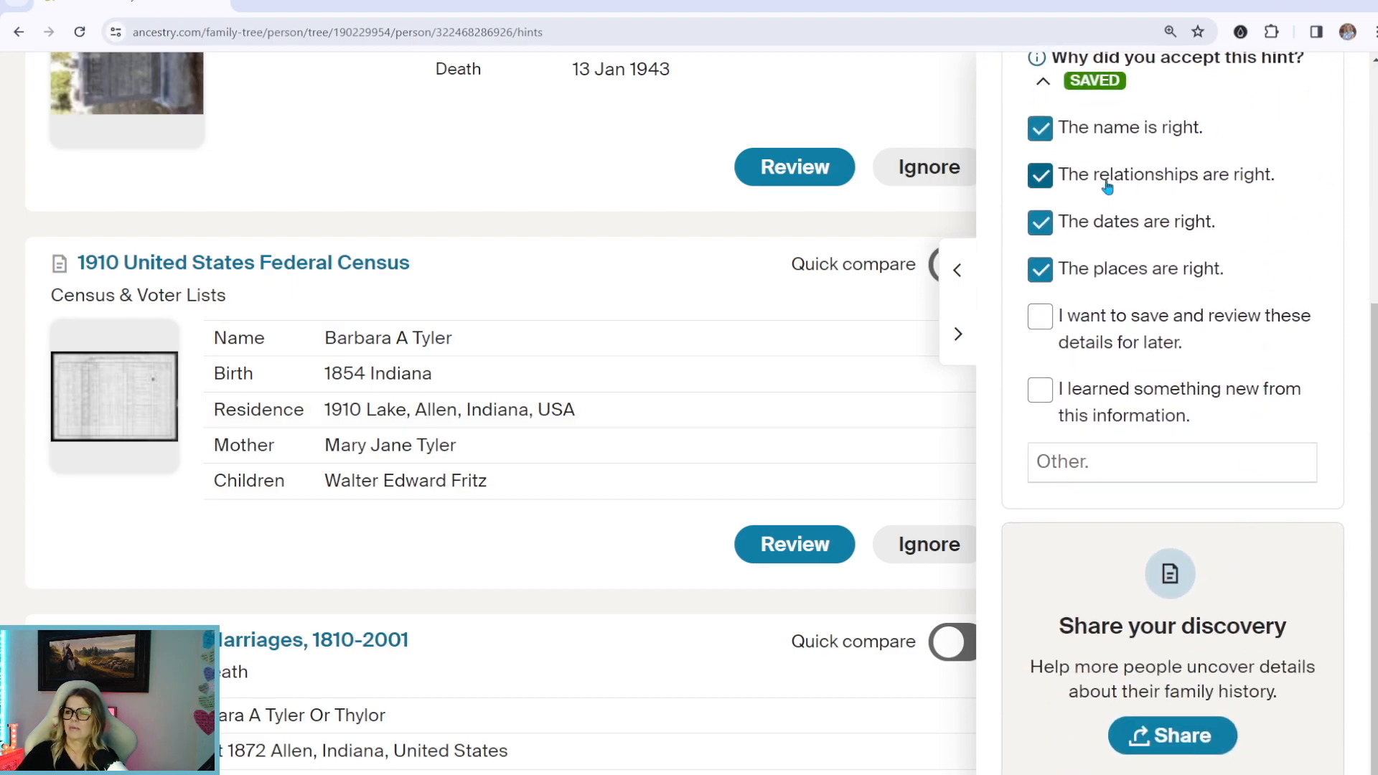
Step: Dismiss the hint confirmation and open the 1910 United States Federal Census hint for review
left_click(959, 334)
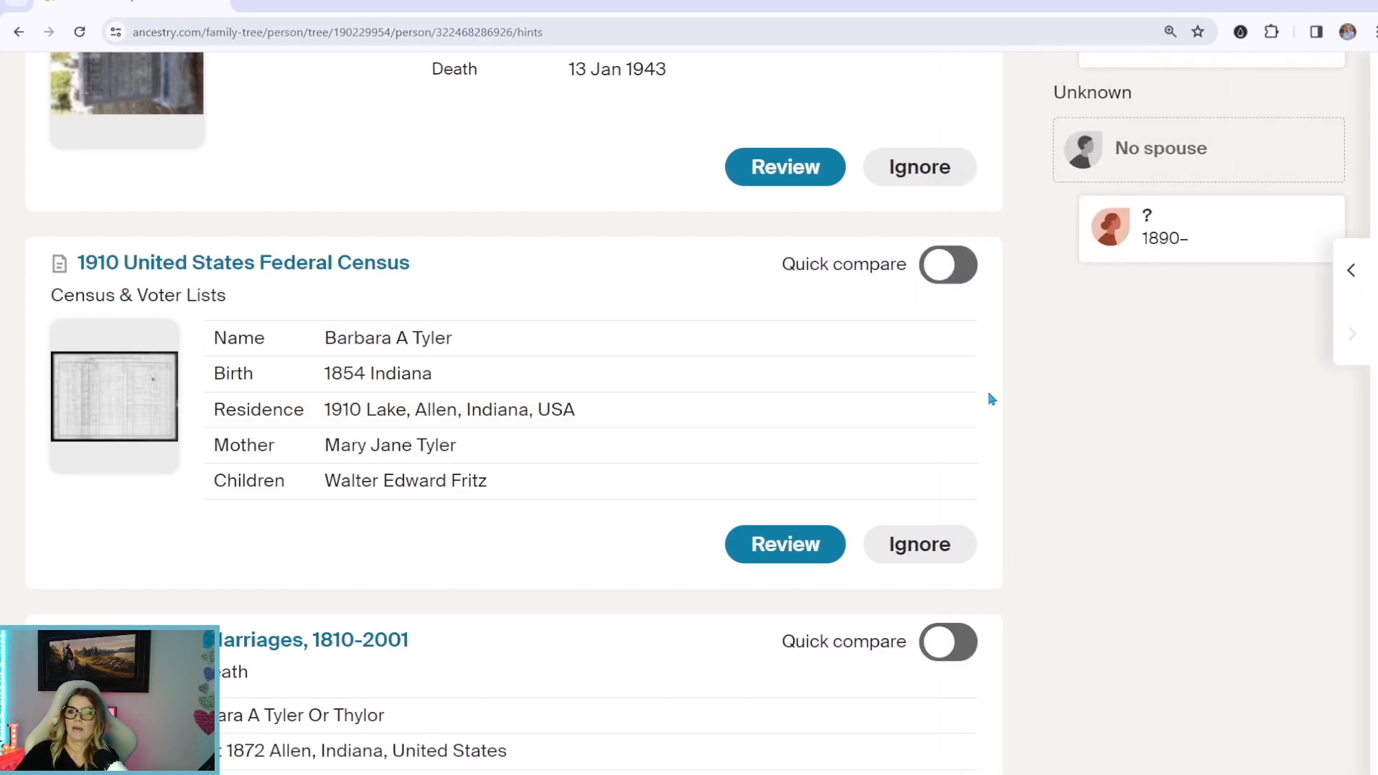
scroll(1000, 388, "up", 3)
scroll(855, 551, "down", 3)
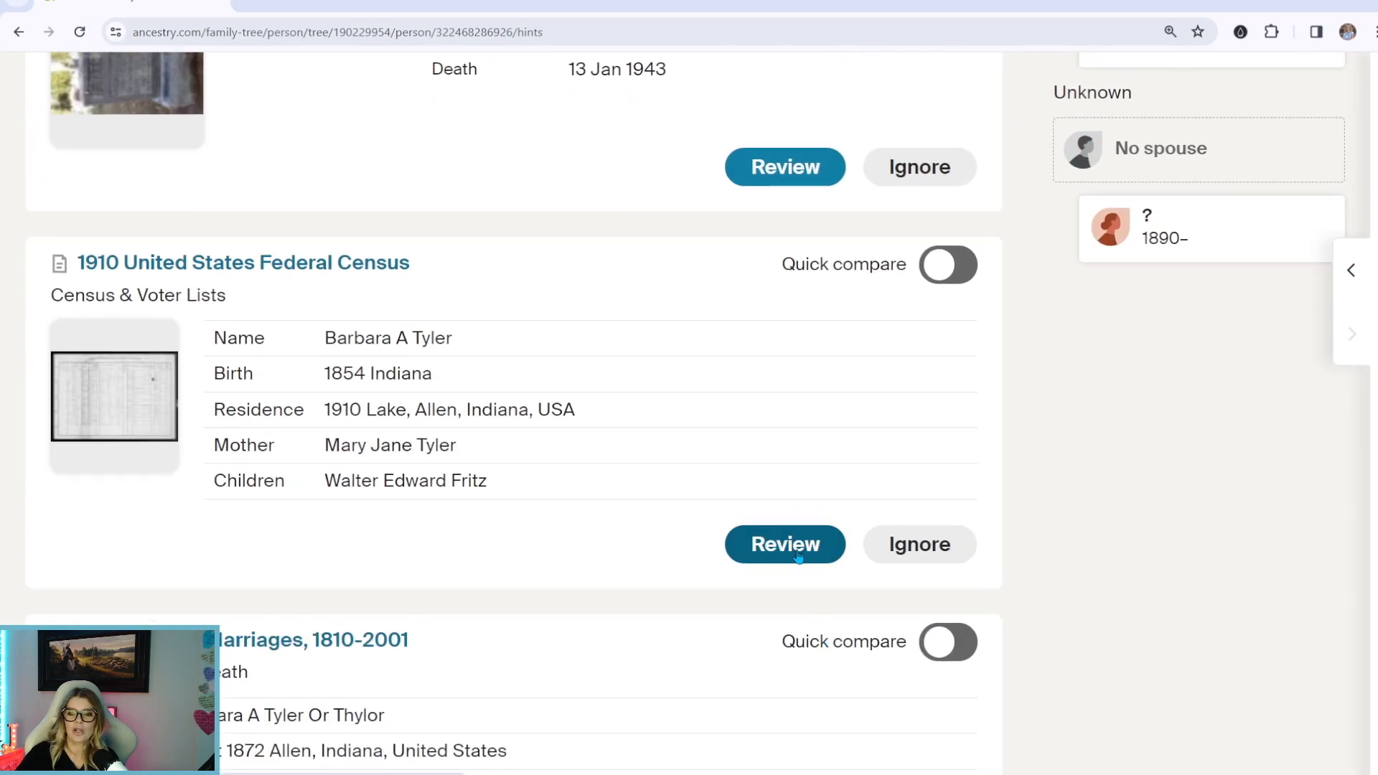
left_click(1348, 272)
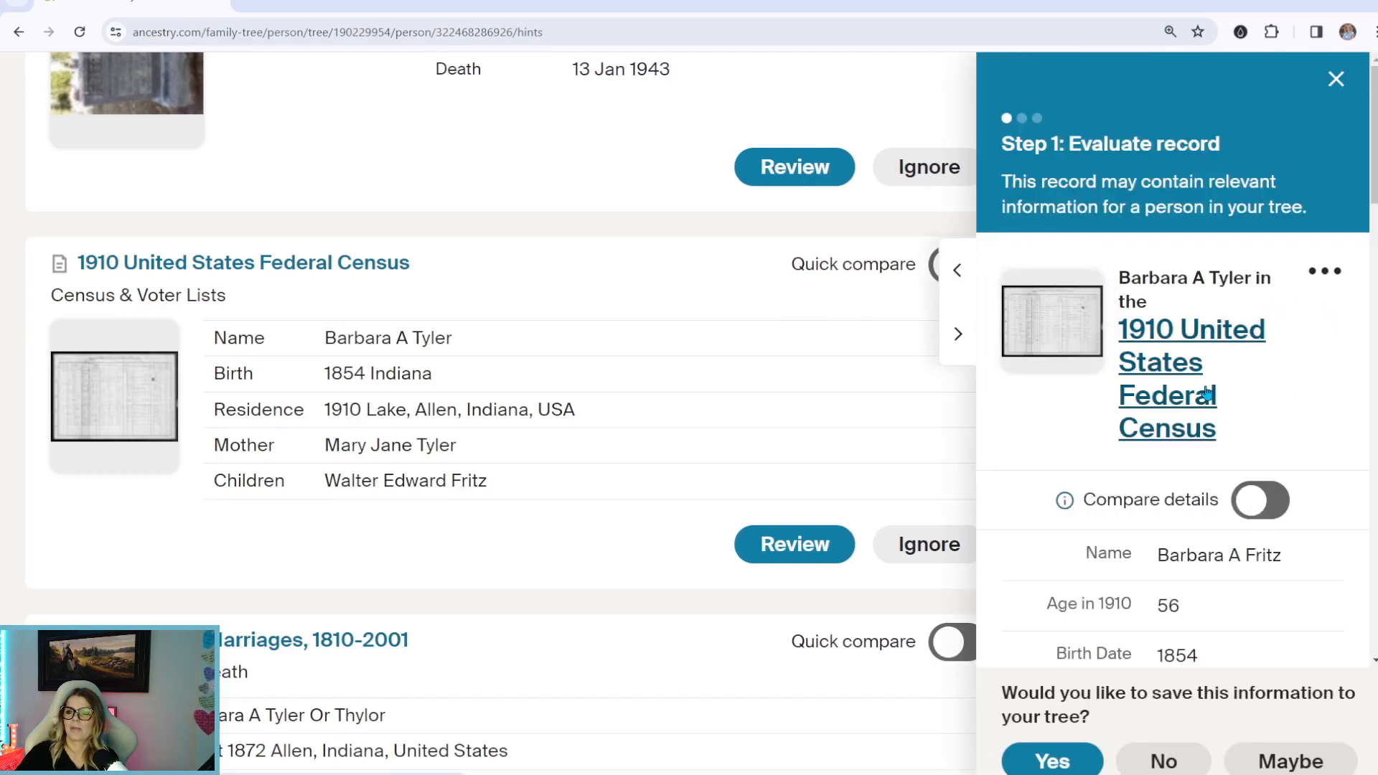
Step: Read through the 1910 census record's details, including marital status, mother's name, occupation and number of children
scroll(1253, 508, "down", 5)
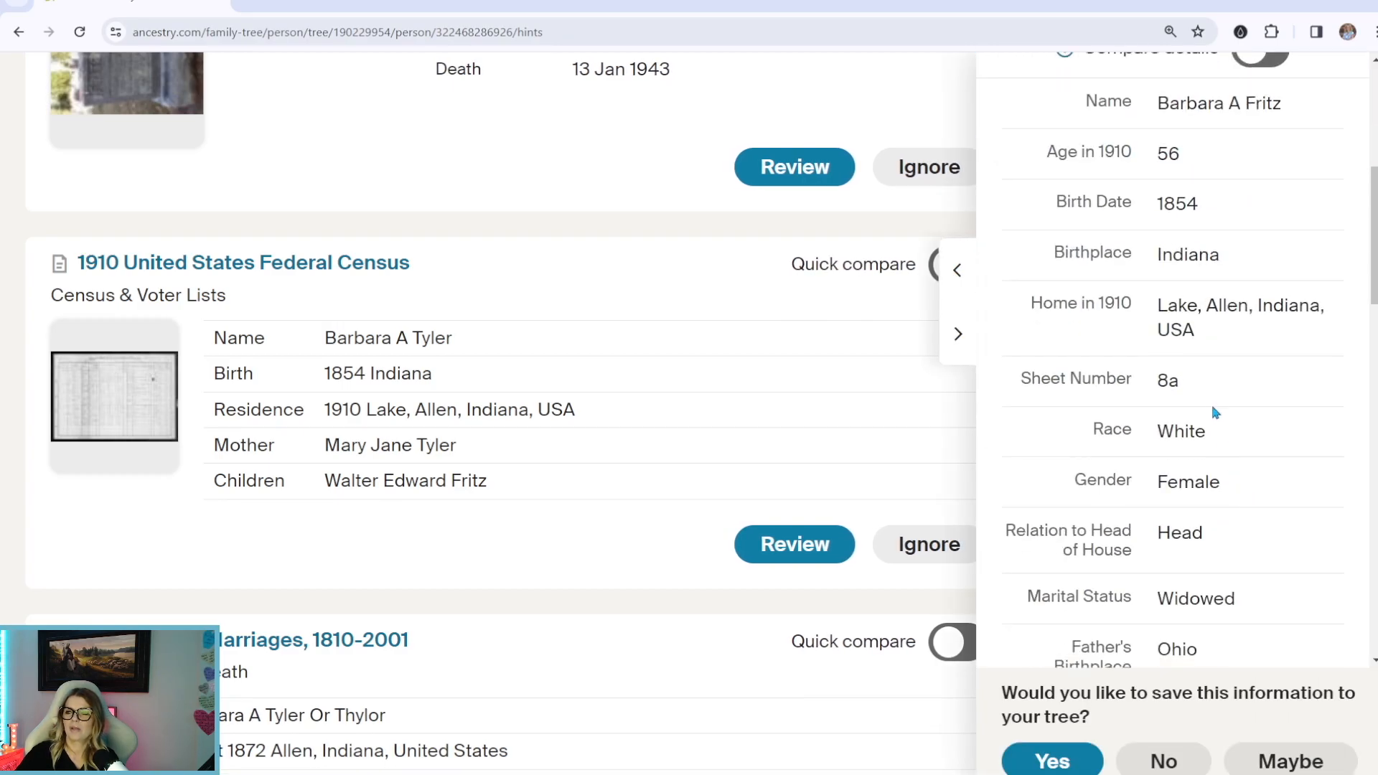
scroll(1215, 381, "down", 5)
scroll(1213, 376, "down", 5)
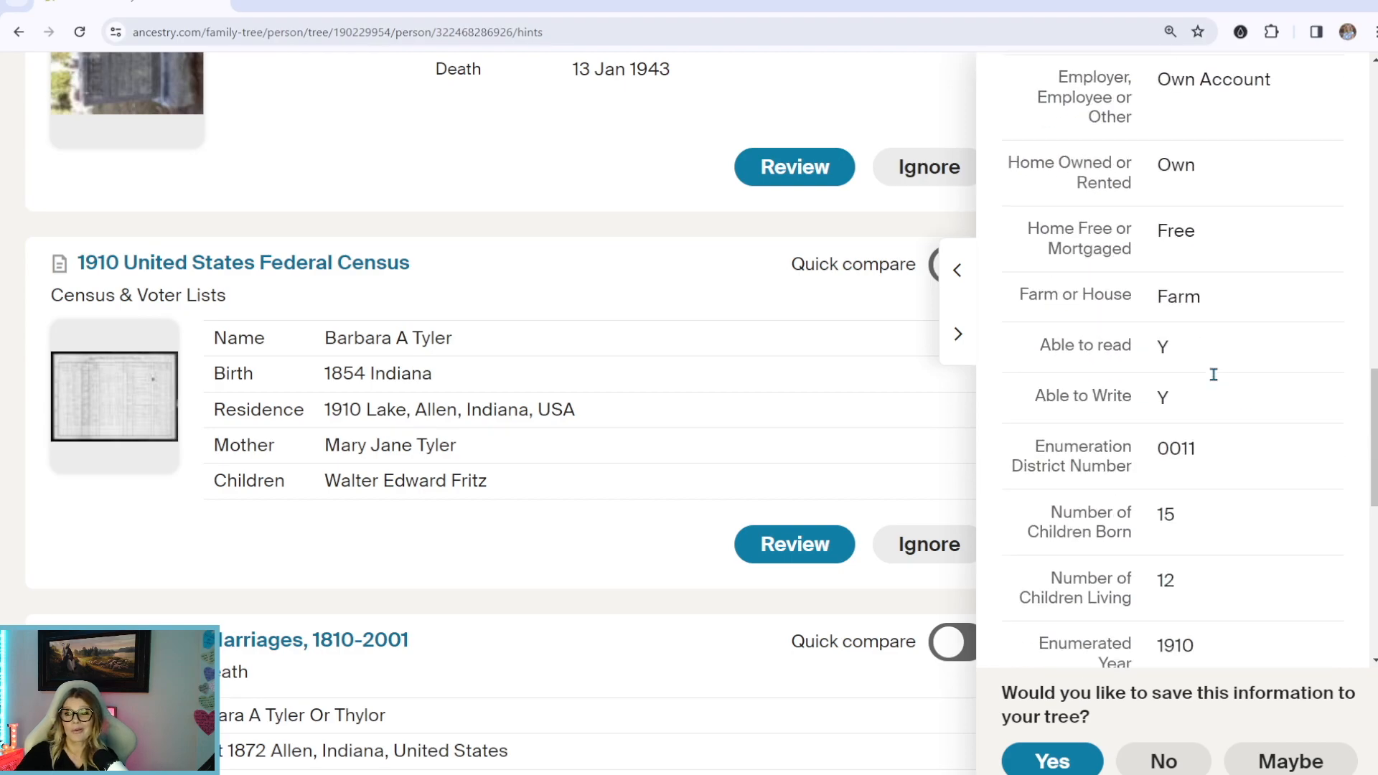
scroll(1217, 379, "up", 15)
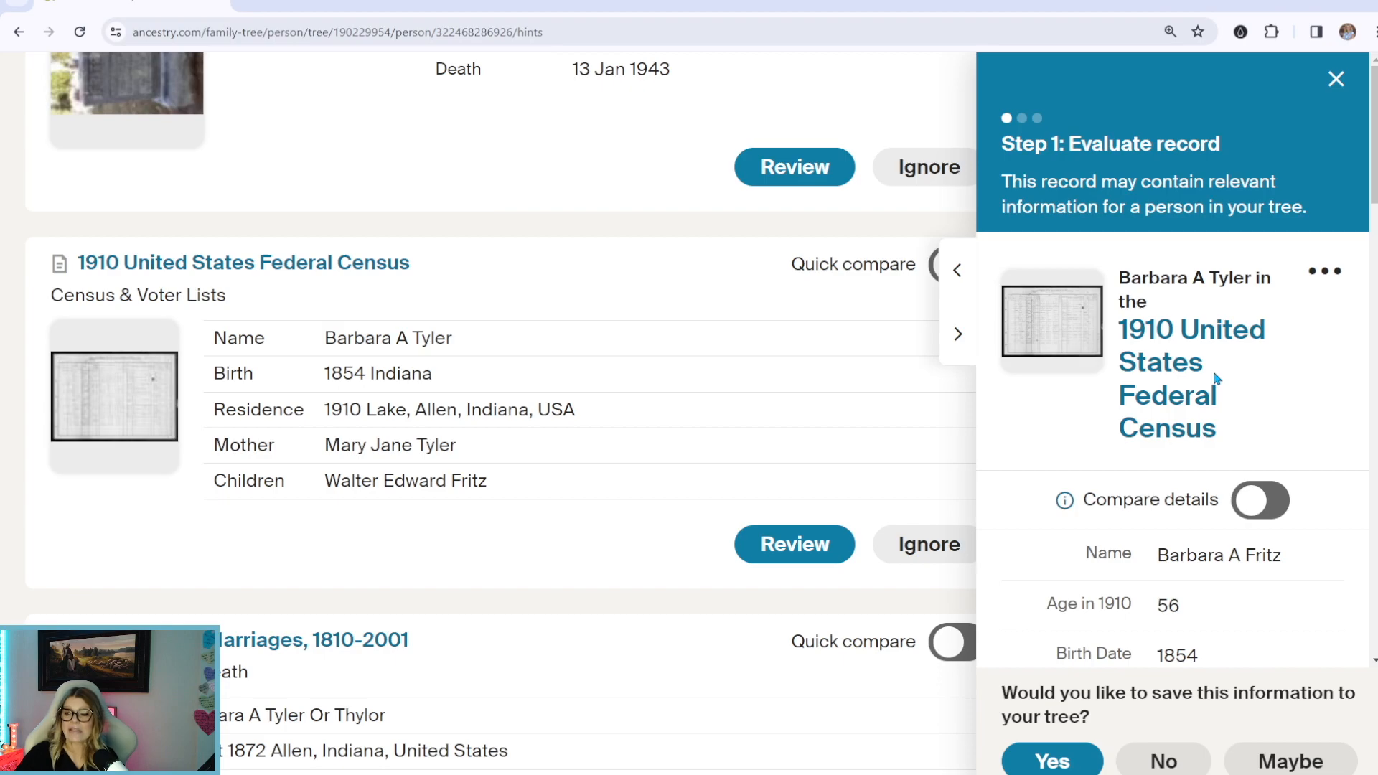
scroll(1217, 378, "down", 15)
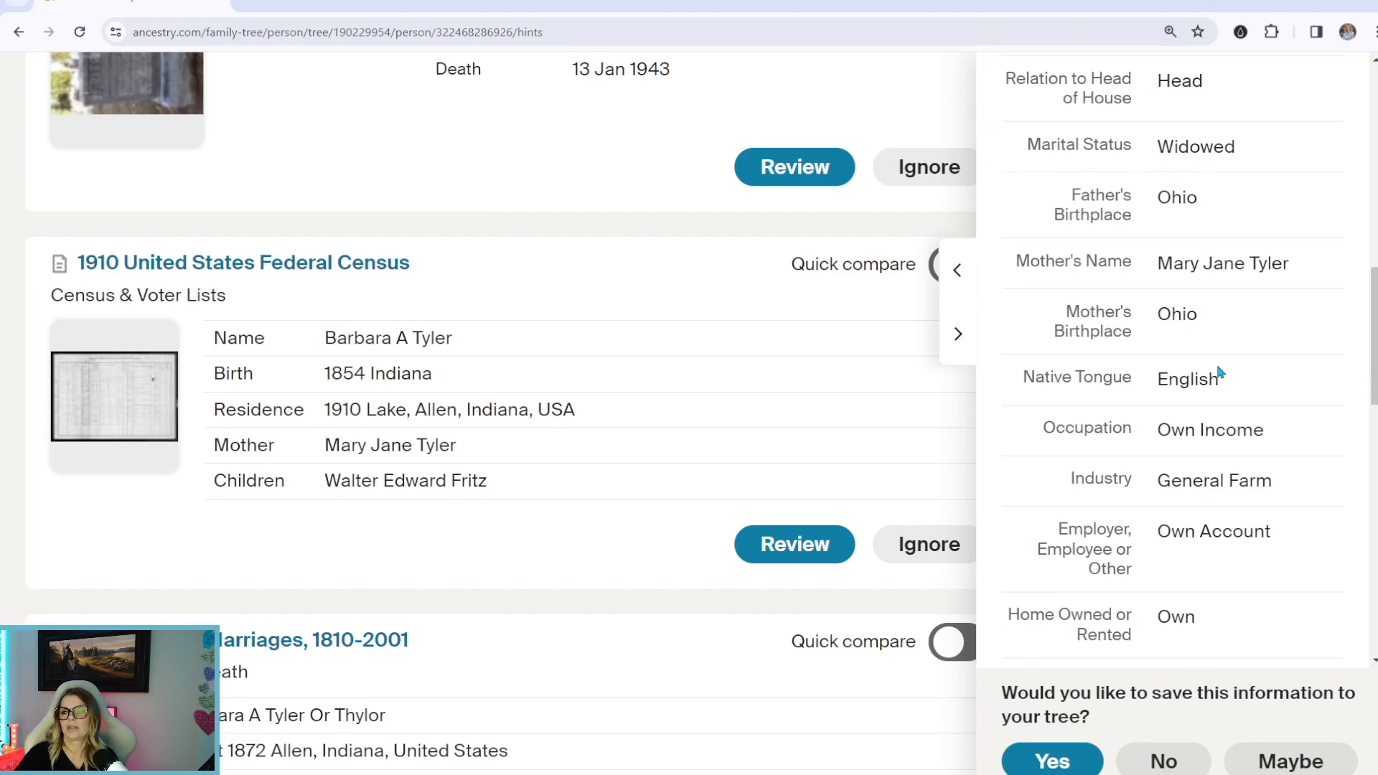
scroll(1277, 428, "up", 15)
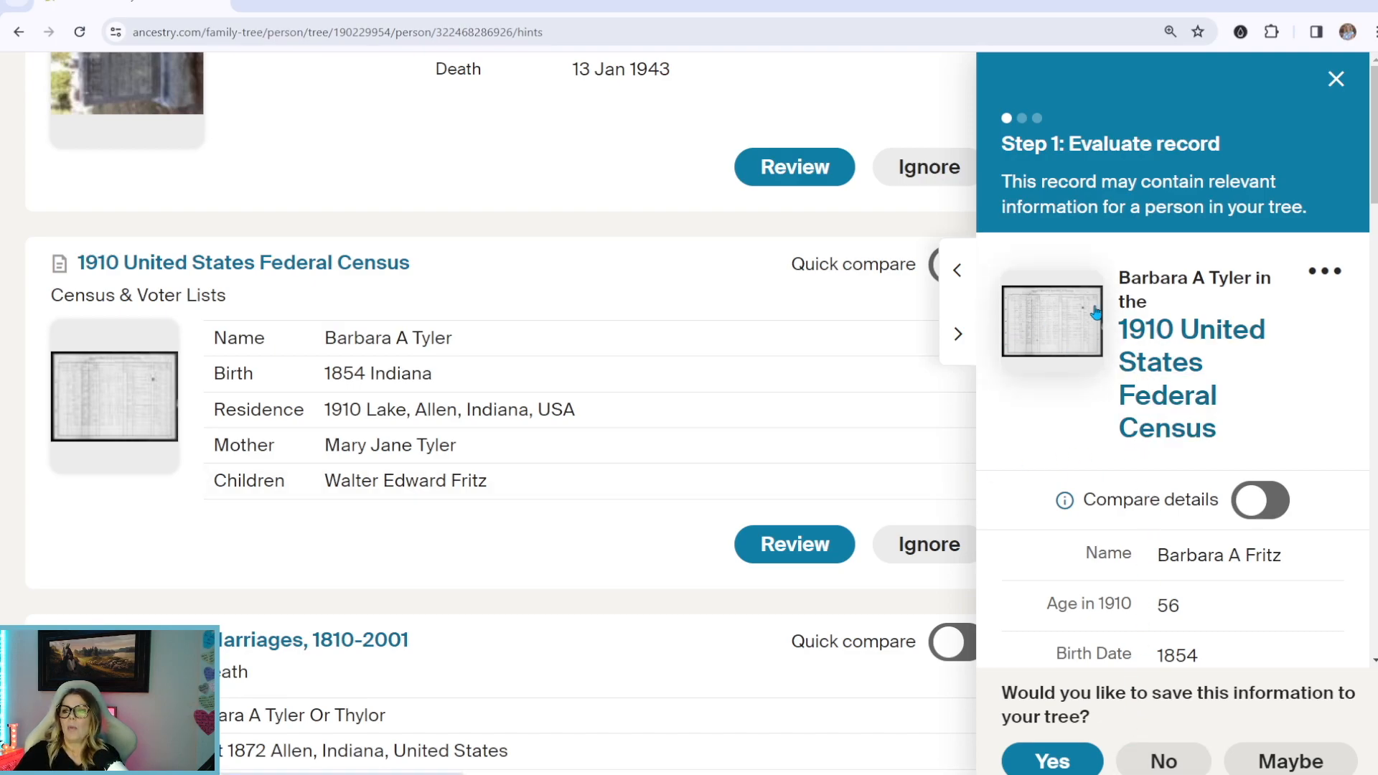
Step: View the 1910 census image, examine the highlighted household's names, relations, ages and birthplaces, and close the image
left_click(1073, 322)
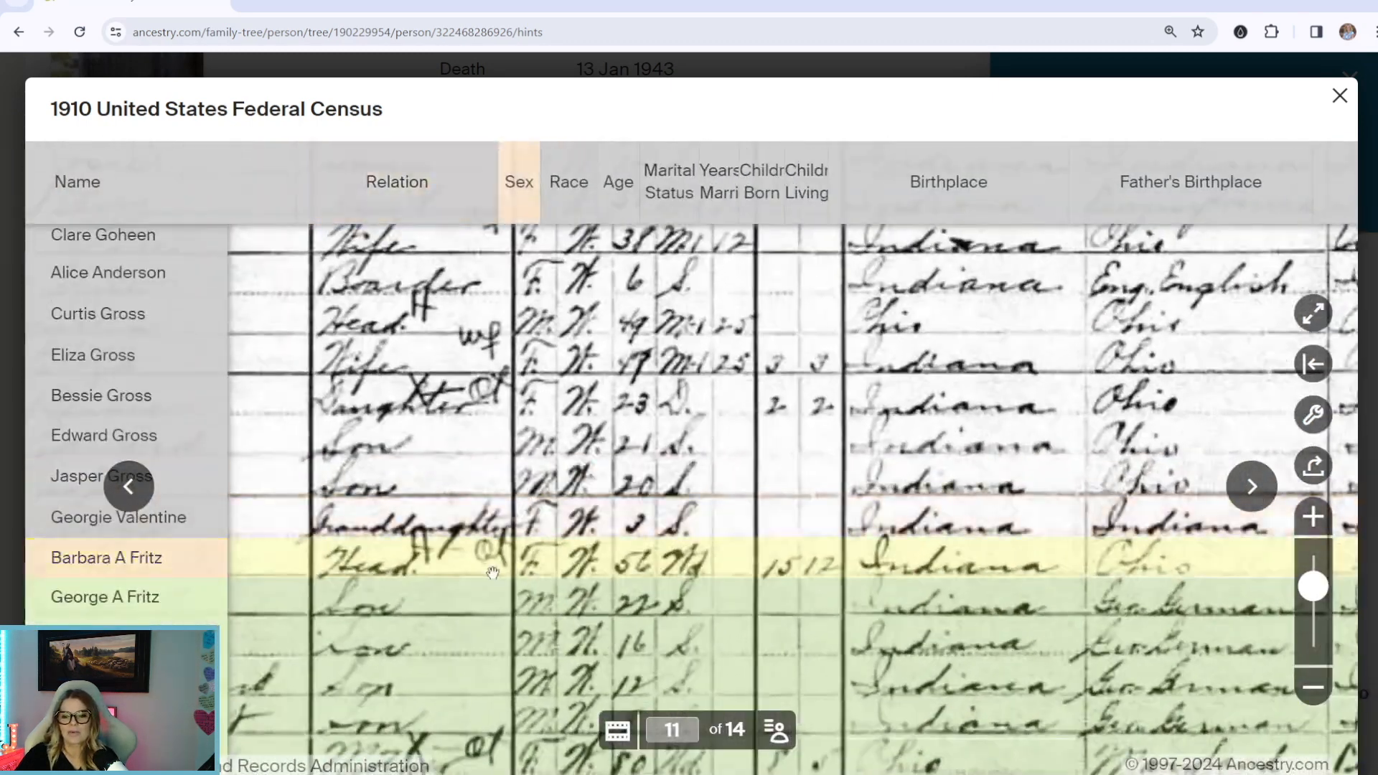
left_click_drag(492, 572, 534, 388)
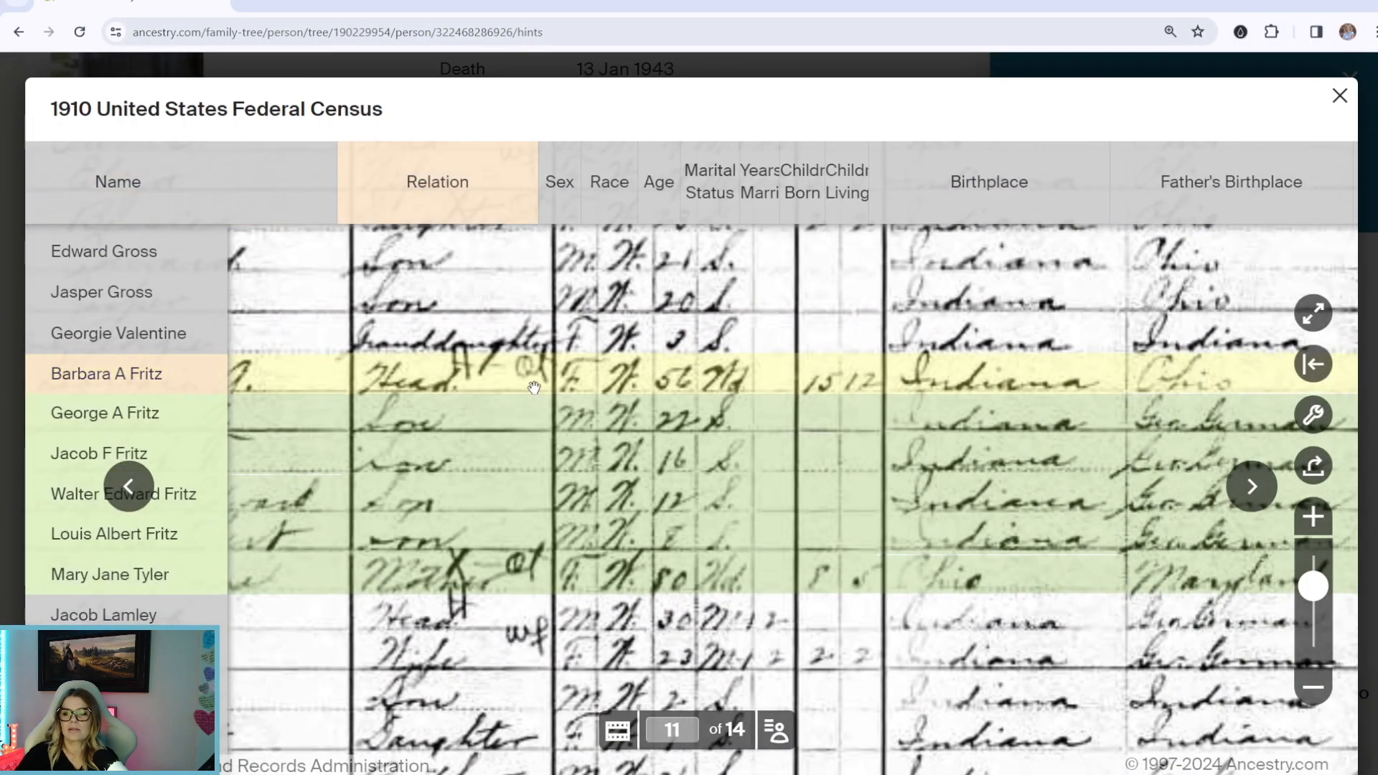
left_click_drag(1059, 531, 716, 501)
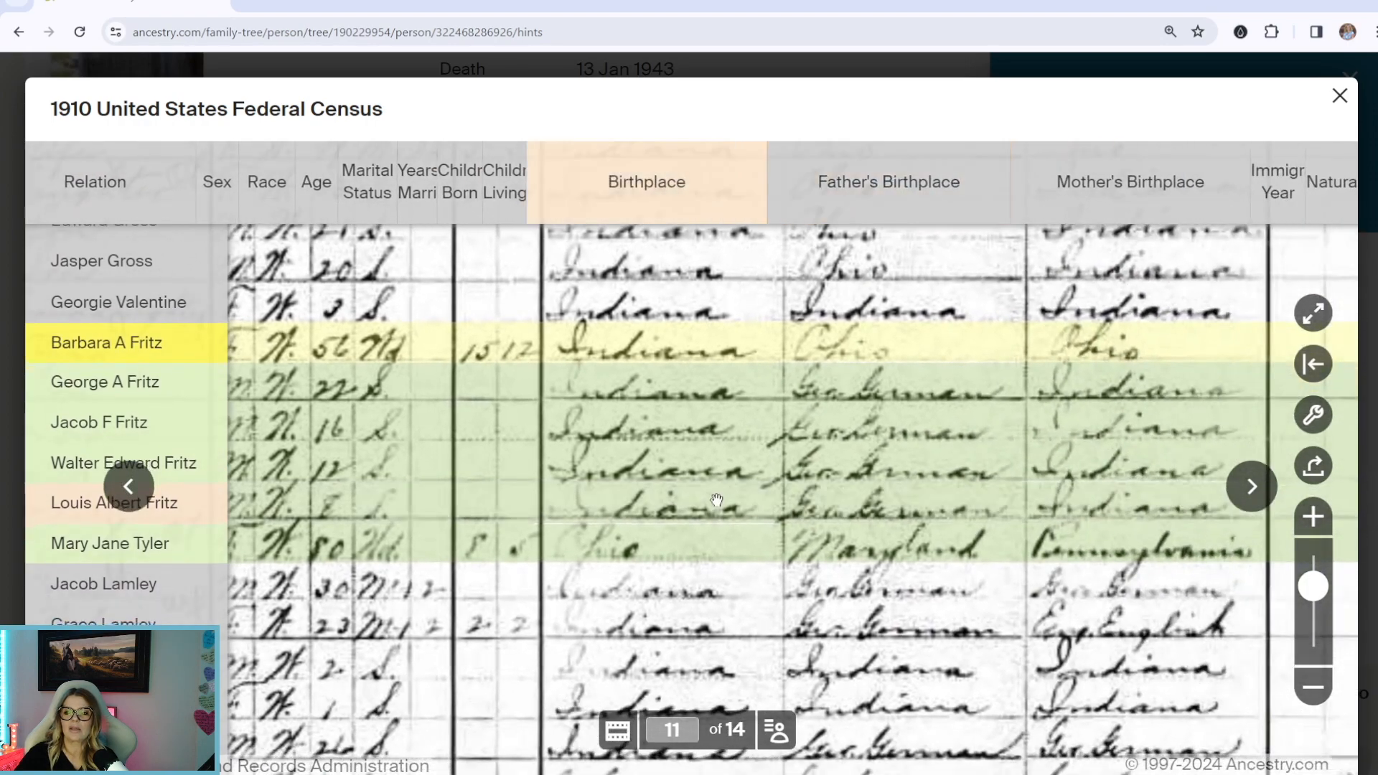
mouse_move(1069, 386)
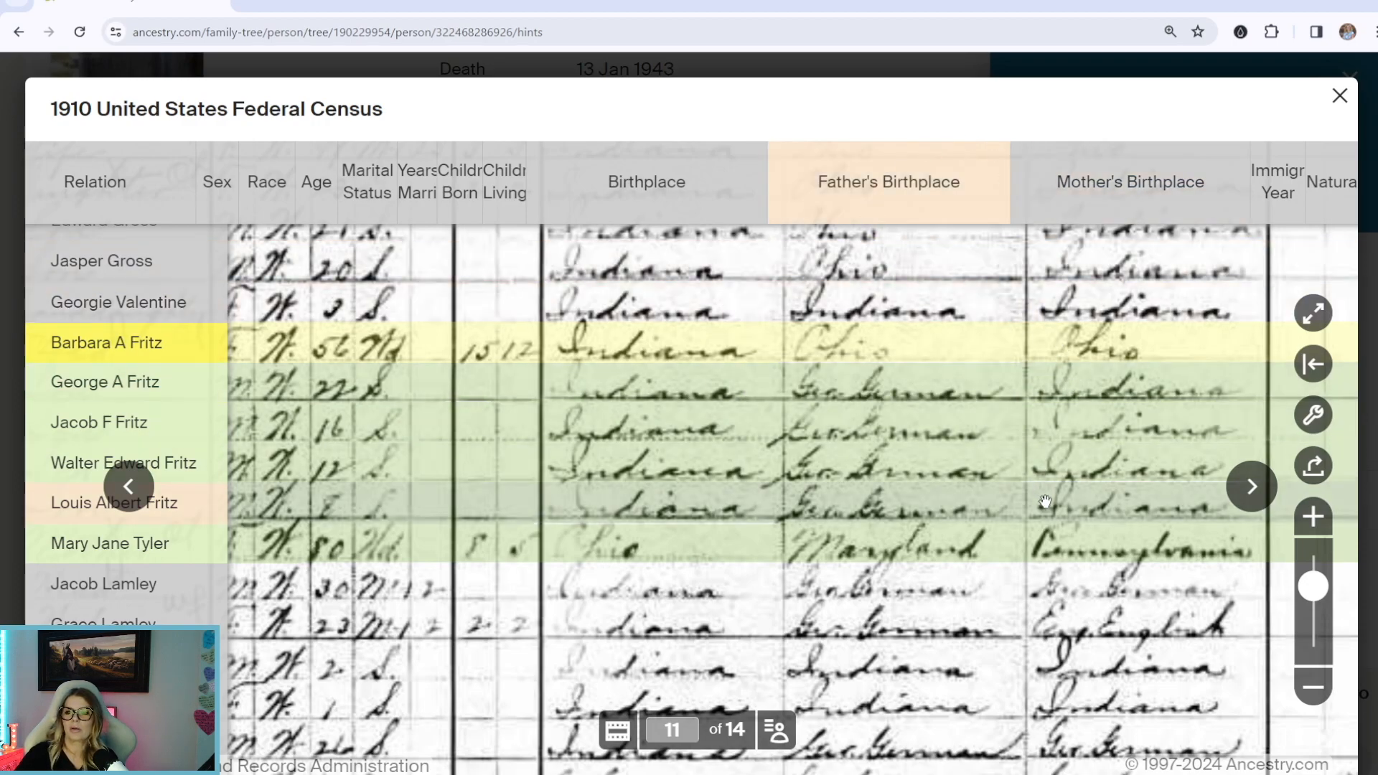
mouse_move(878, 476)
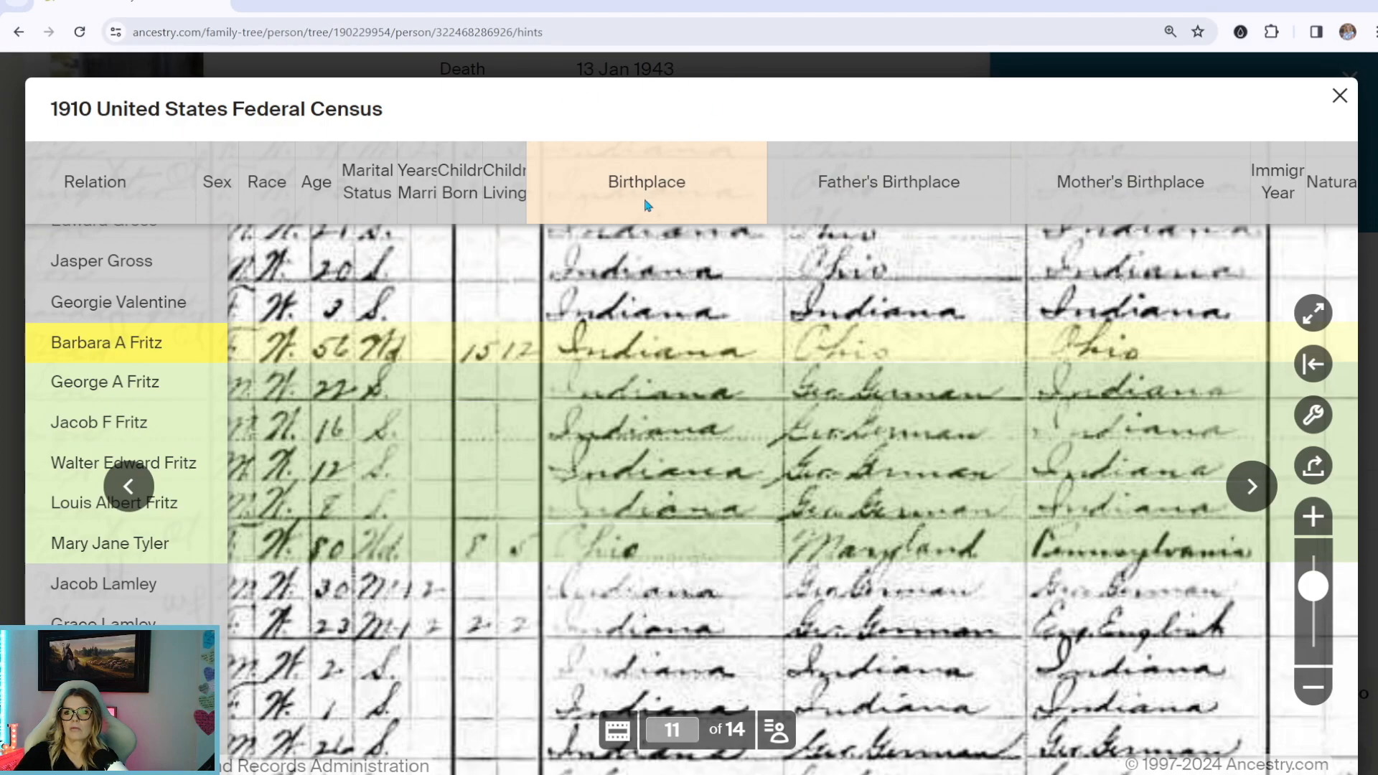
left_click_drag(593, 378, 1223, 344)
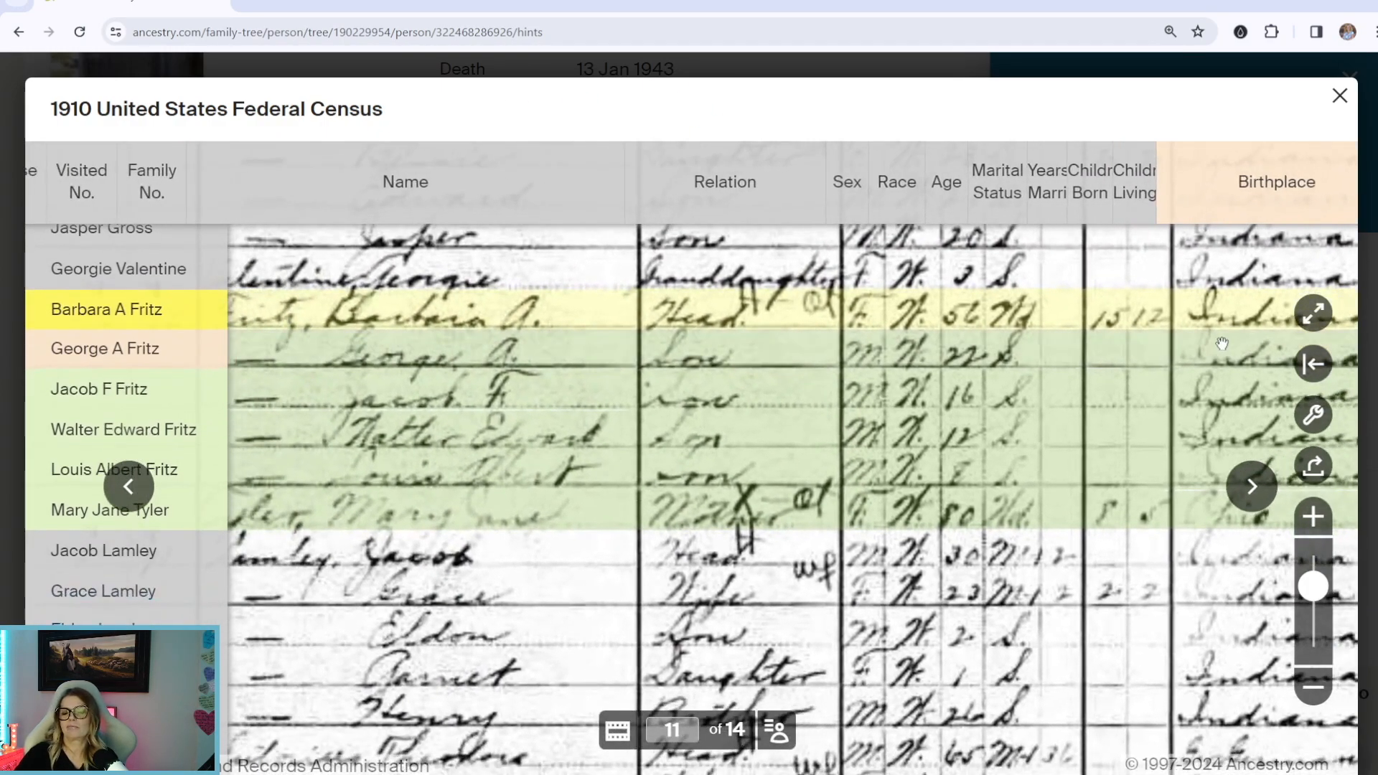
left_click_drag(569, 384, 720, 558)
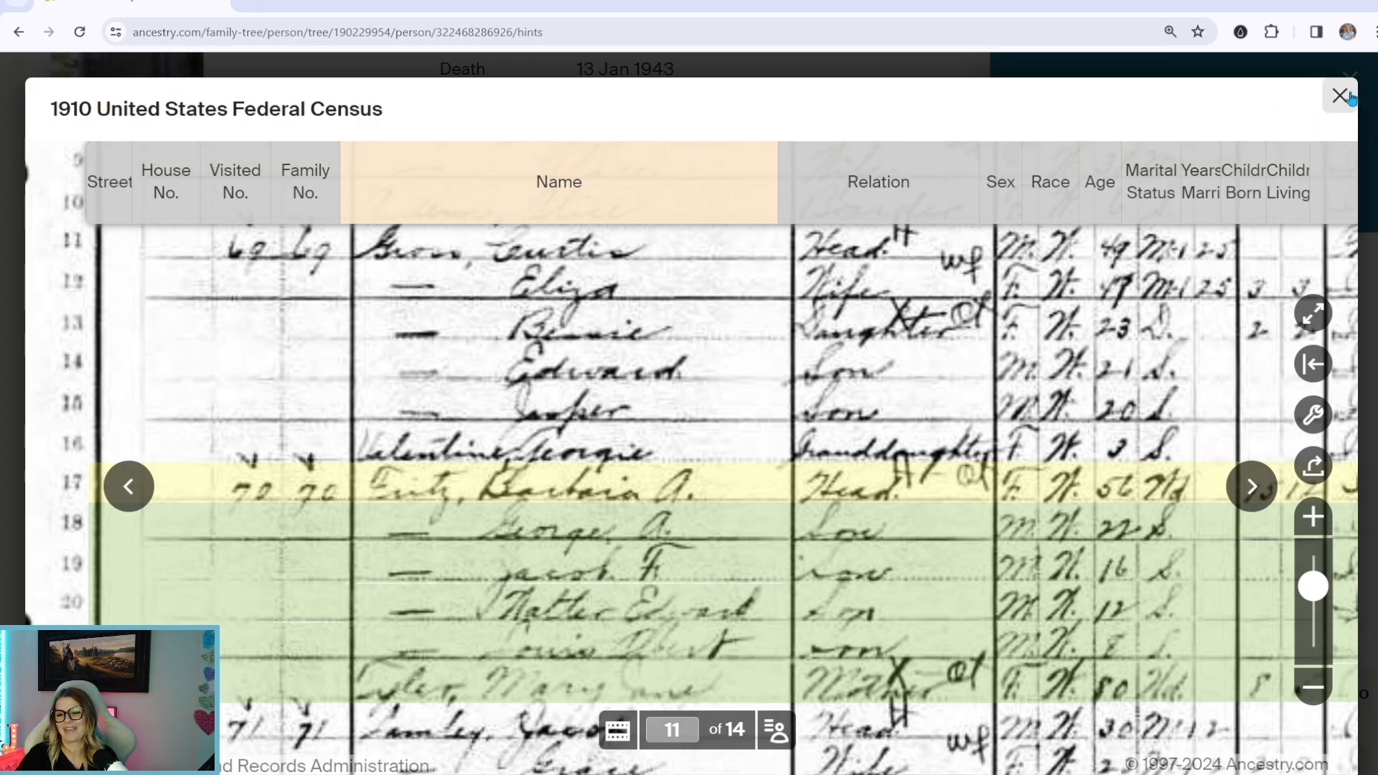
left_click_drag(1005, 522, 587, 348)
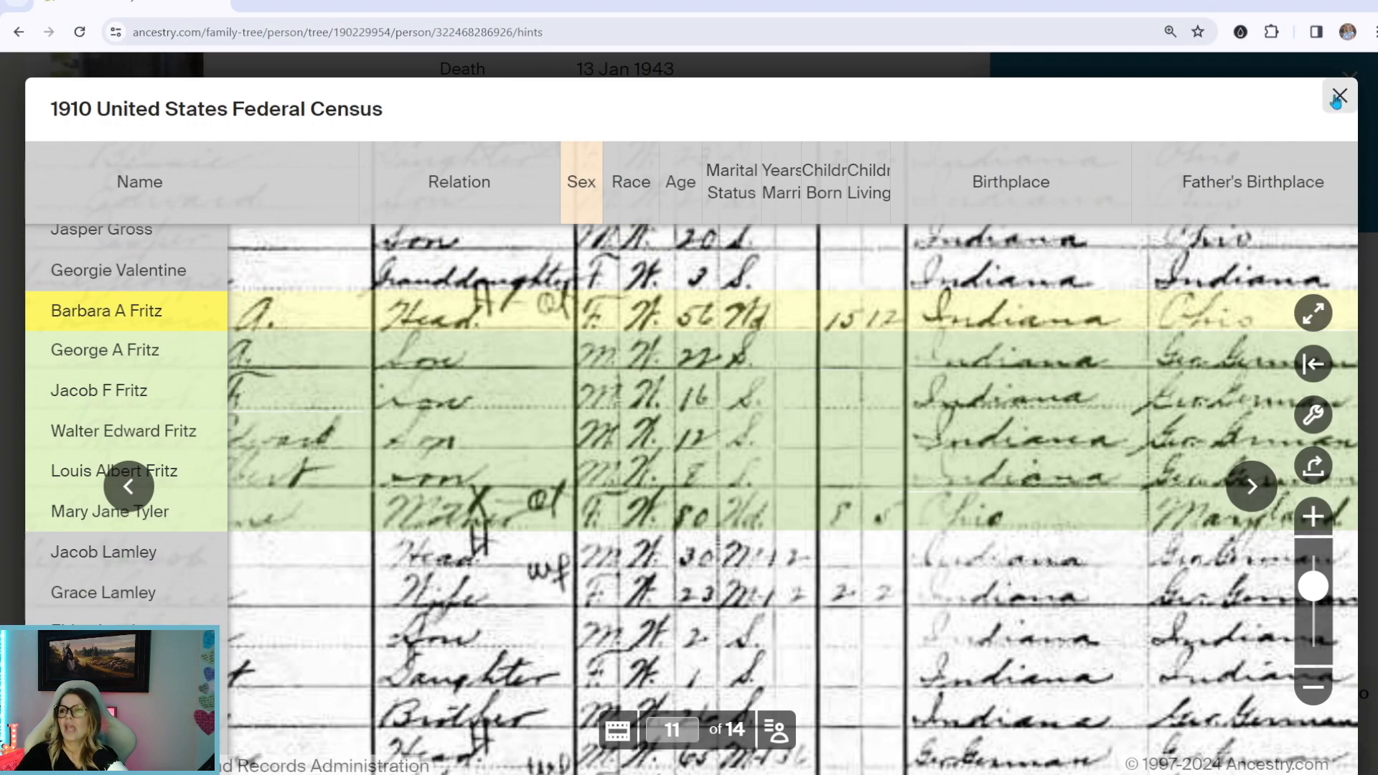
left_click(1339, 95)
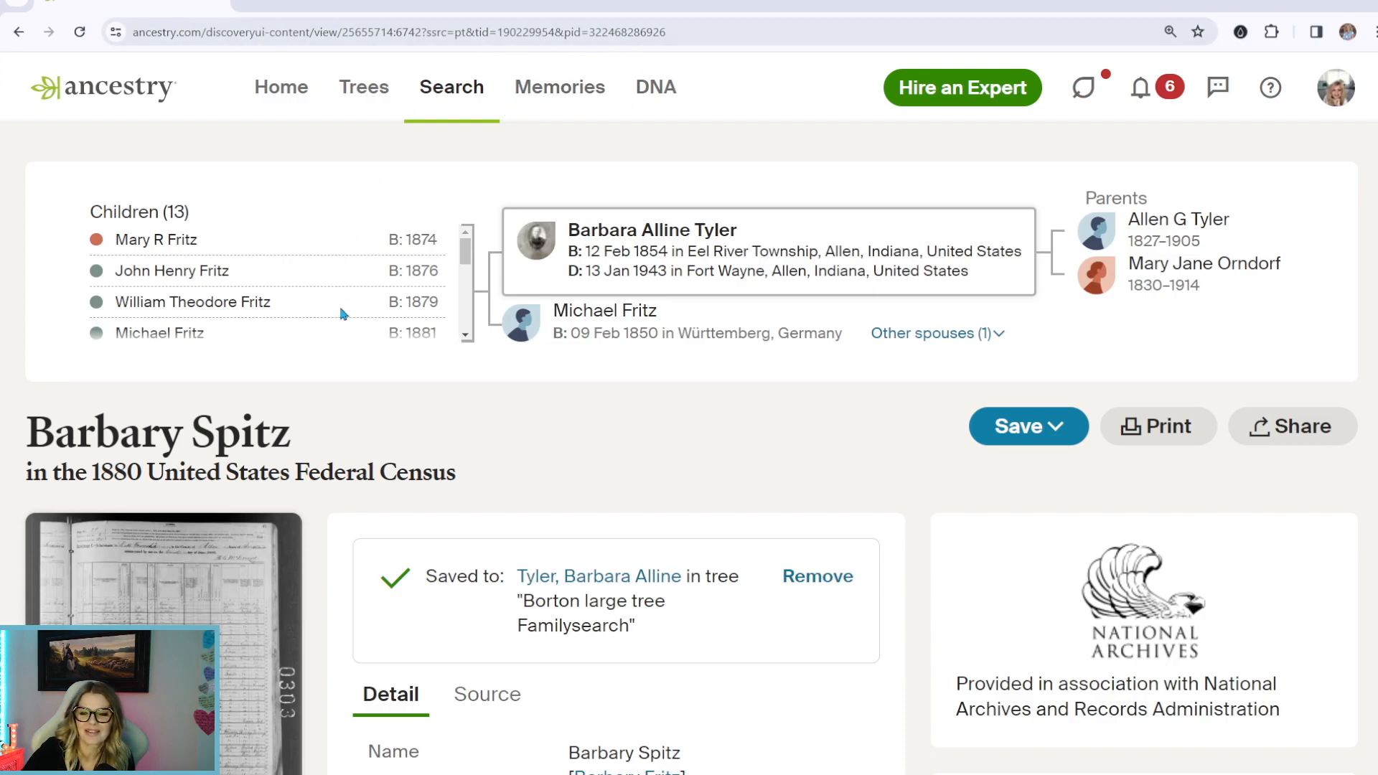
Step: Examine the saved 1880 census record's transcribed details, comparing the indexed name with the bracketed alternate name
scroll(341, 334, "down", 3)
scroll(509, 500, "down", 3)
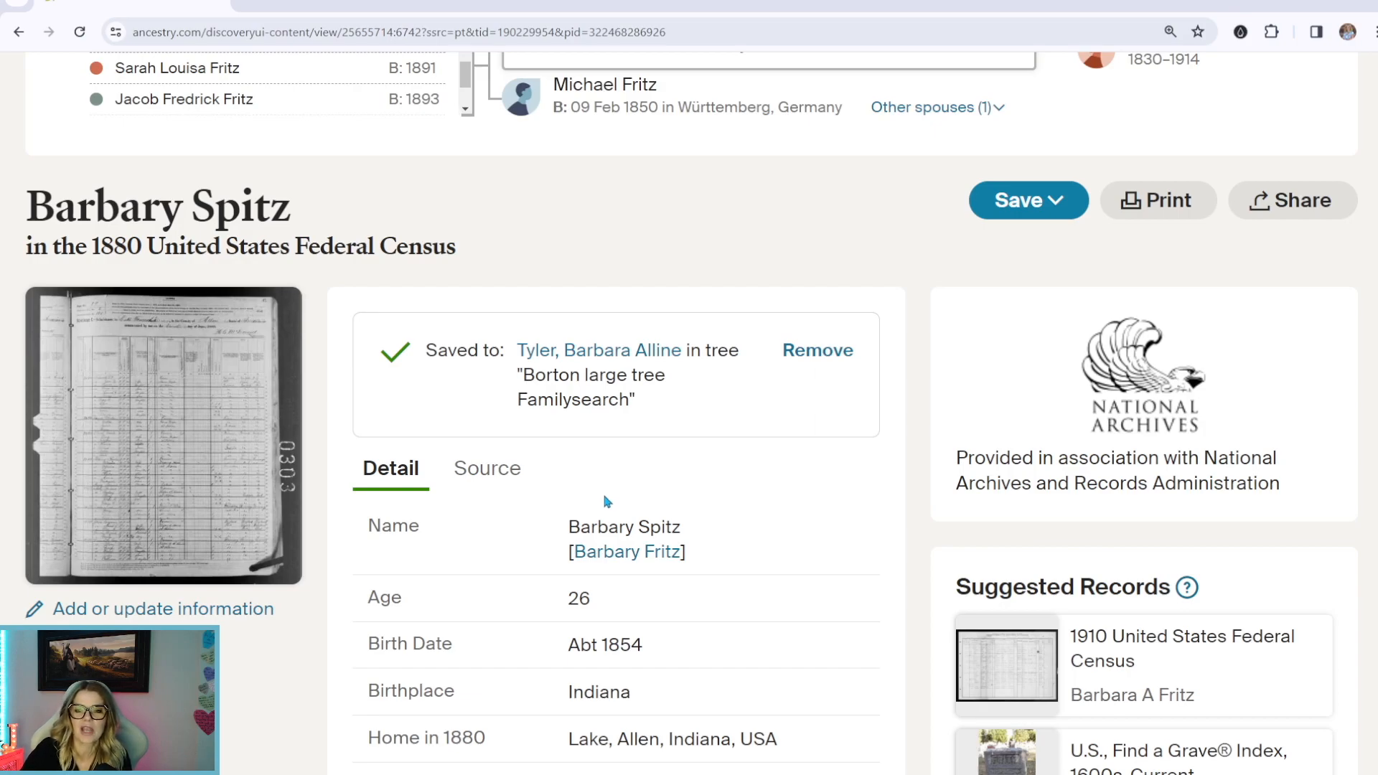
scroll(606, 501, "down", 3)
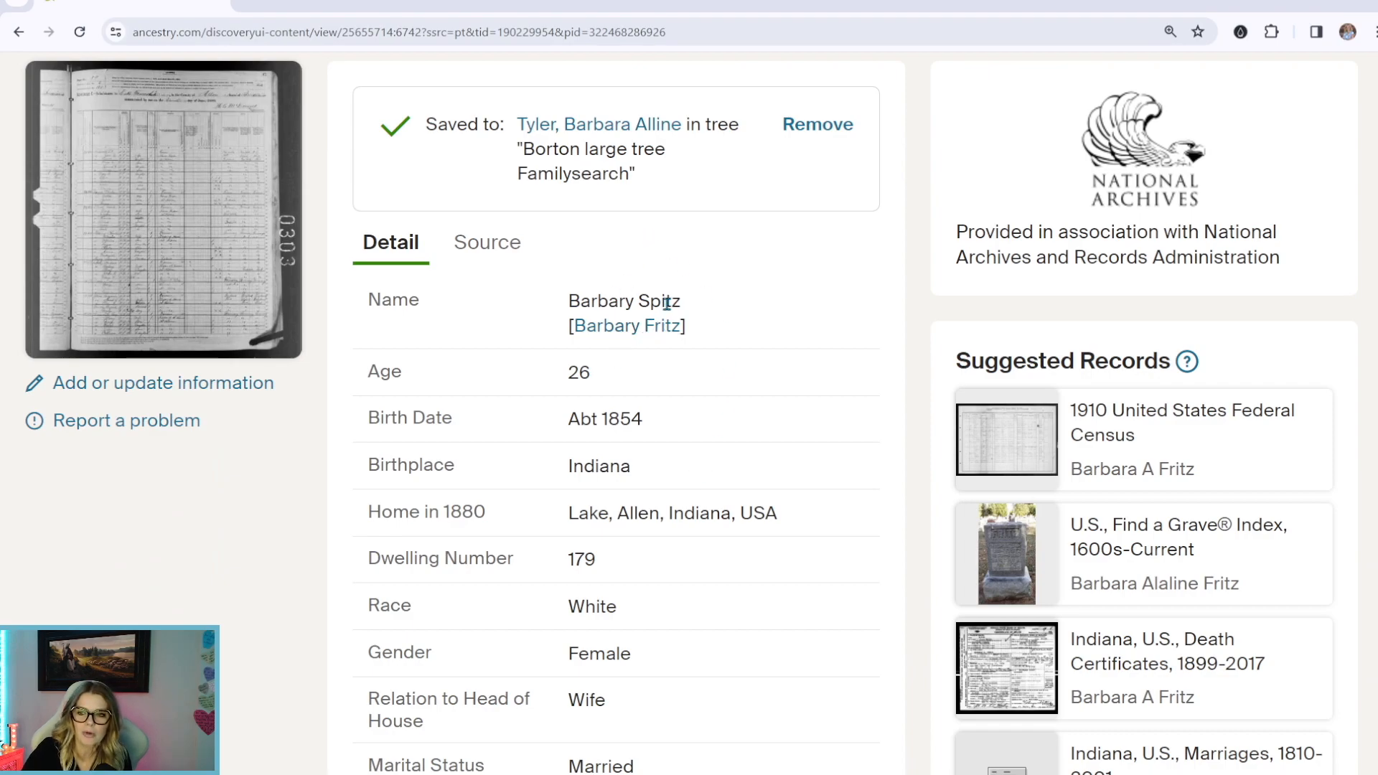
scroll(455, 304, "up", 3)
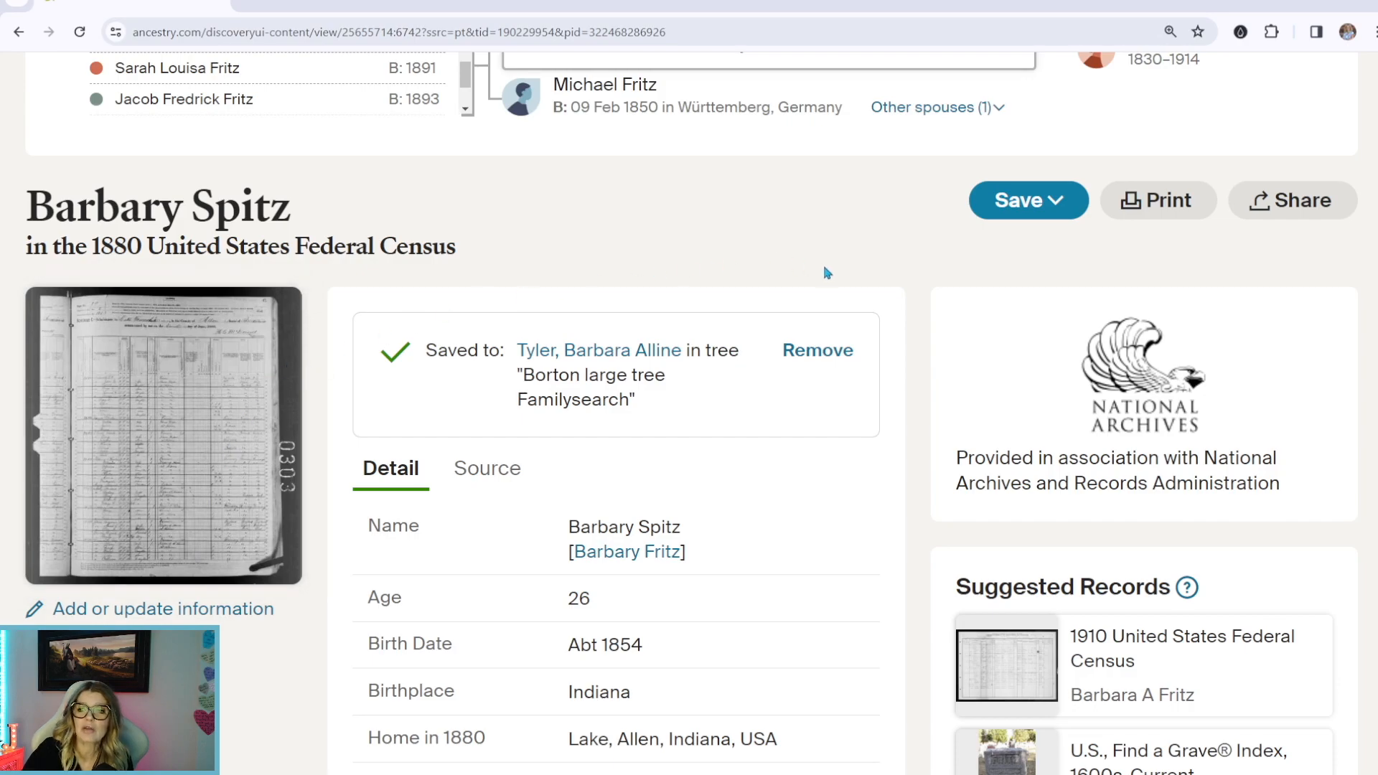
scroll(847, 496, "down", 10)
scroll(848, 497, "up", 10)
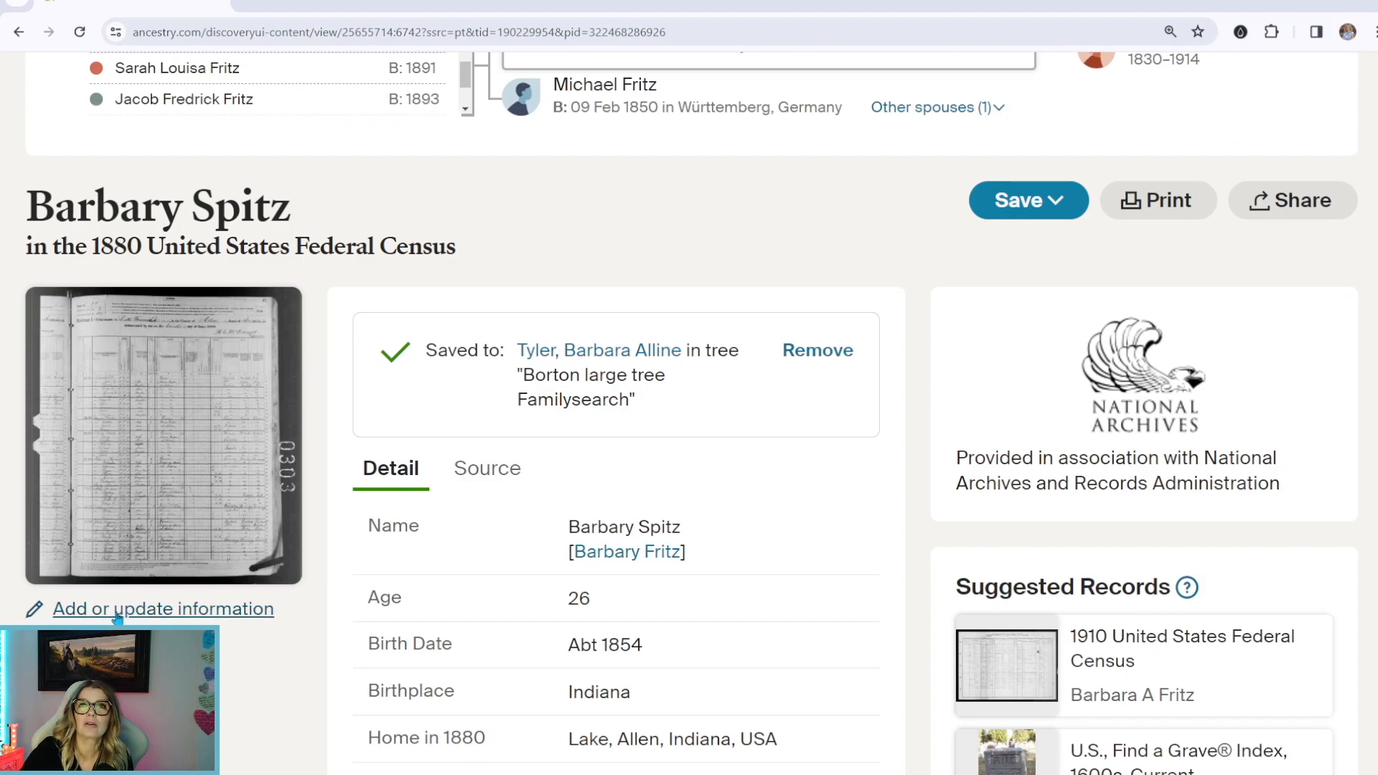
Step: Open the 1880 record's add-or-update information, review the name correction contributed by another member, and close it without adding an update
mouse_move(284, 614)
left_mouse_down()
mouse_move(31, 622)
mouse_move(280, 609)
left_mouse_up()
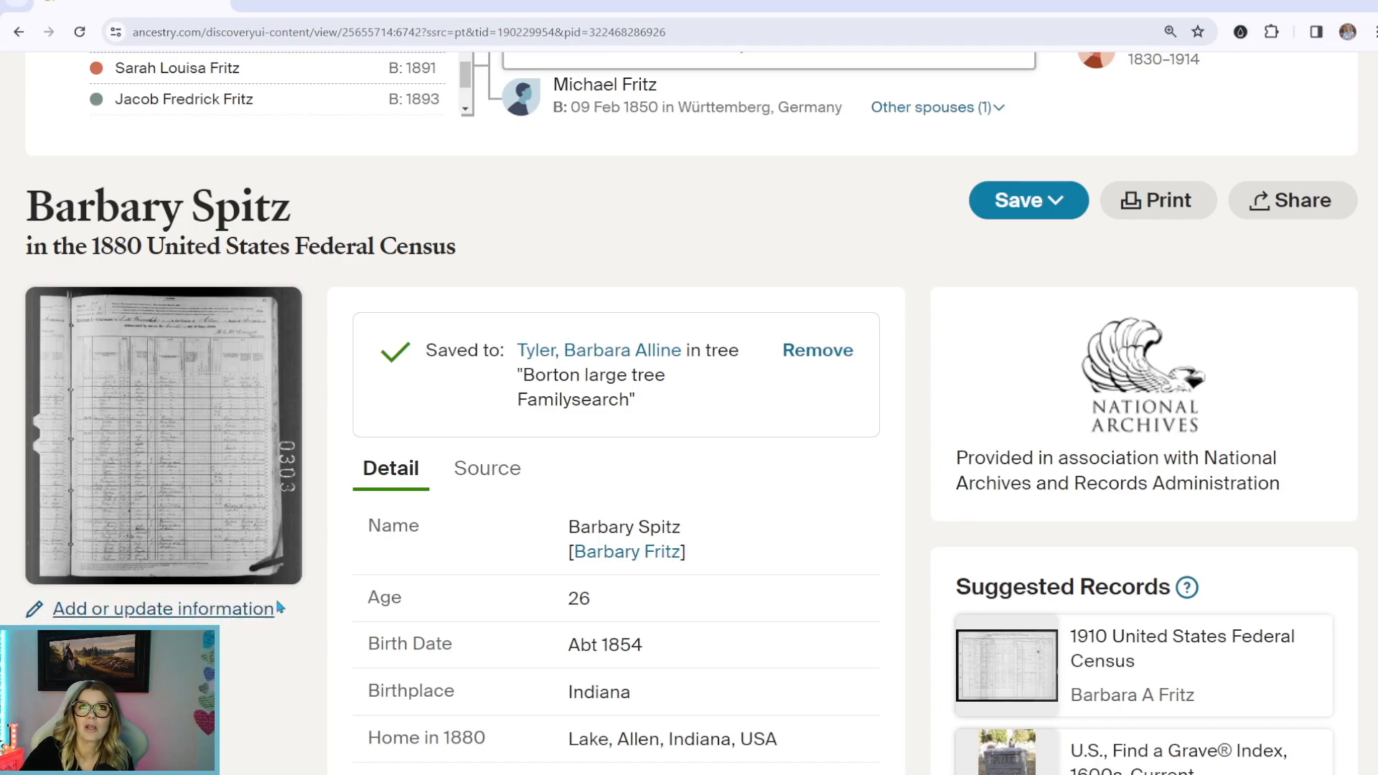
left_click(193, 616)
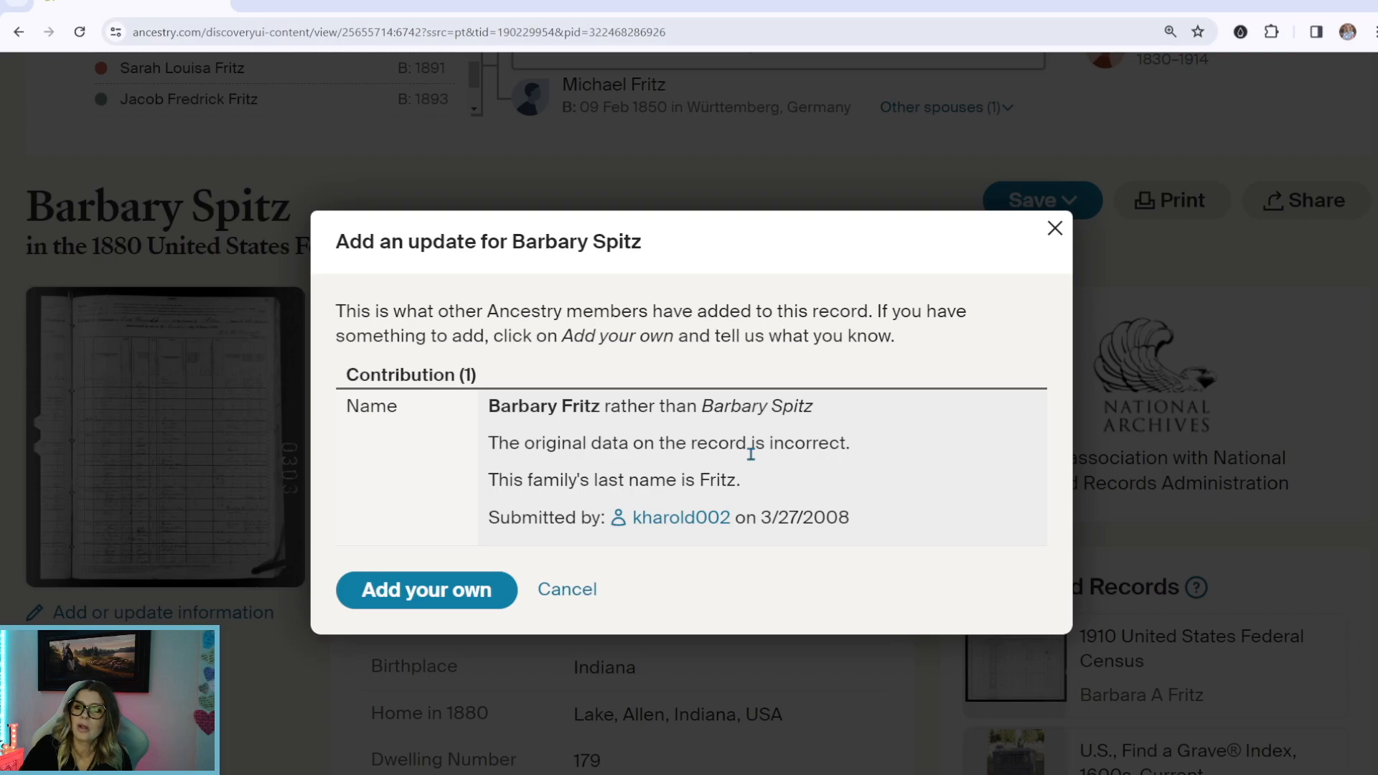
left_click(1055, 230)
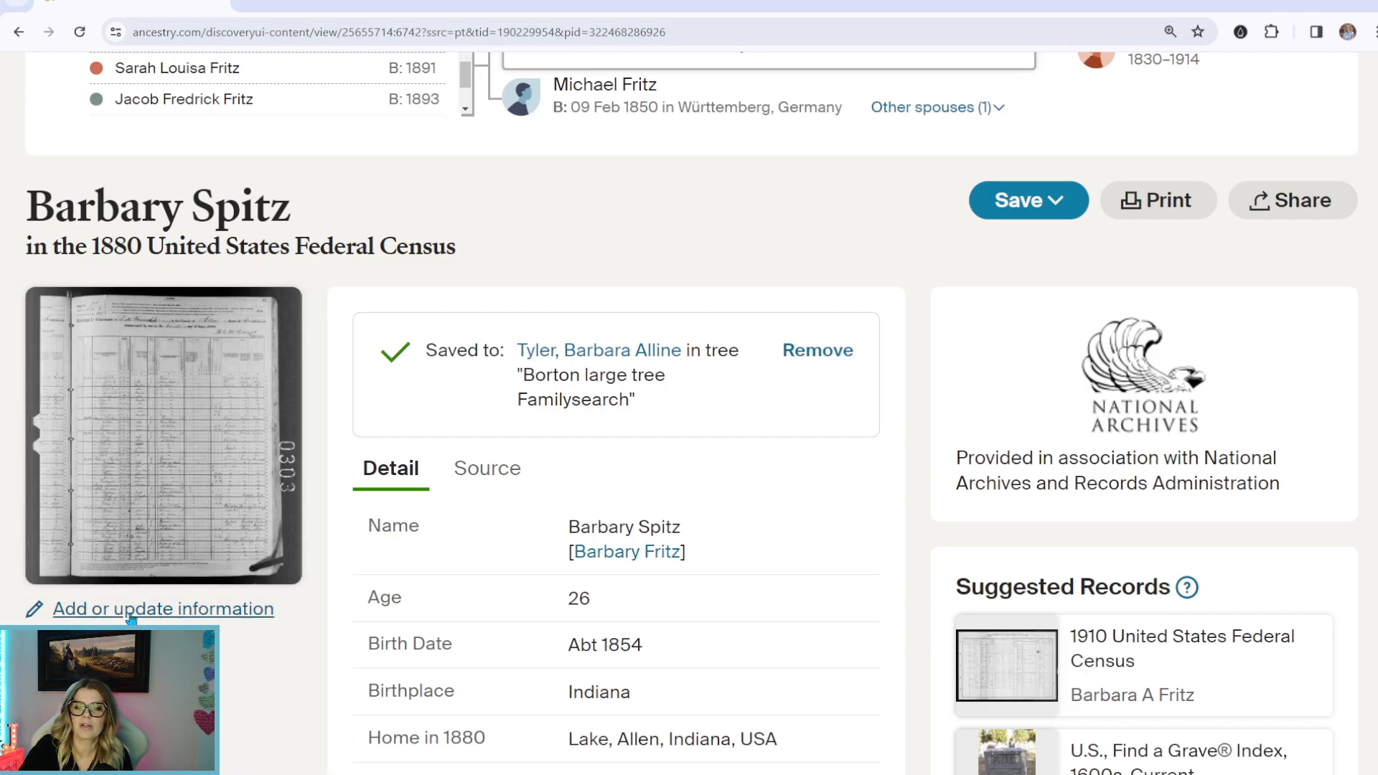
left_click_drag(309, 612, 54, 614)
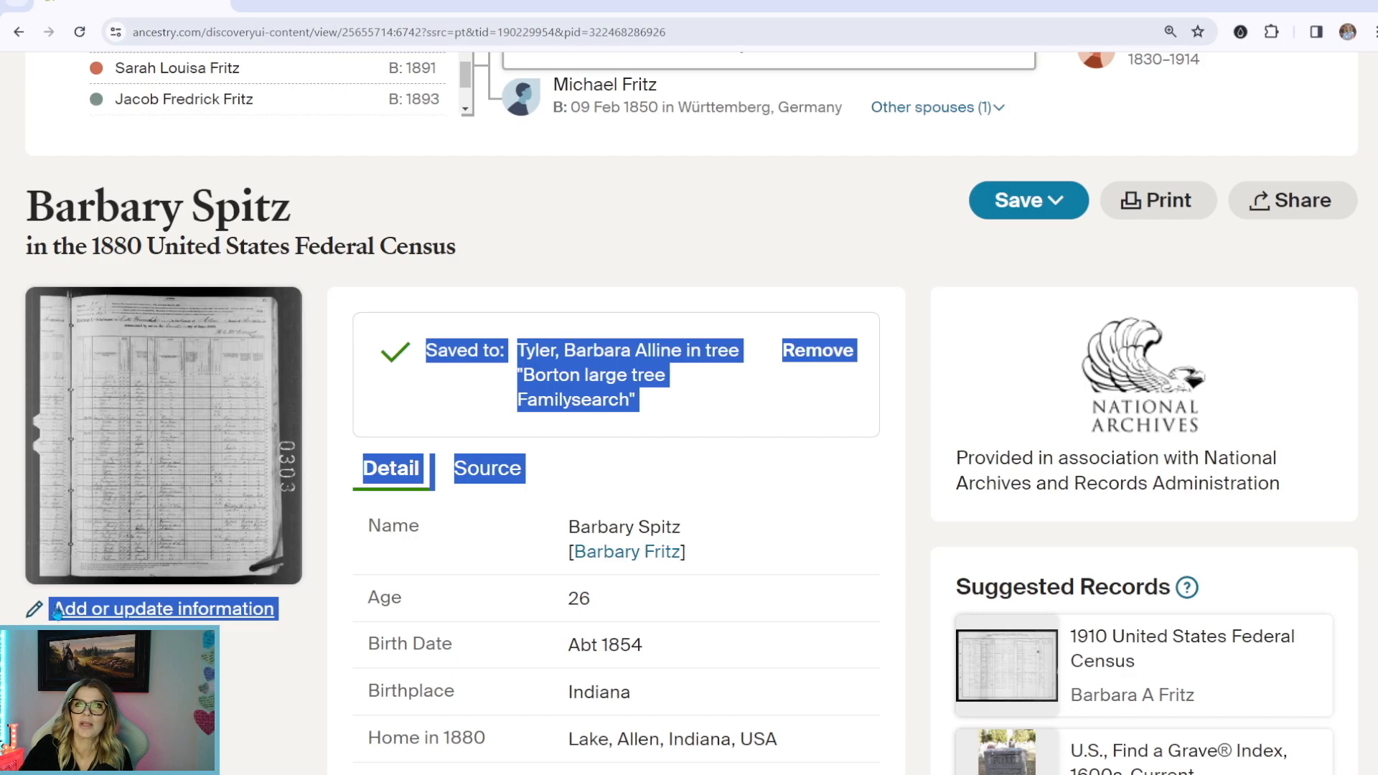
left_click(264, 698)
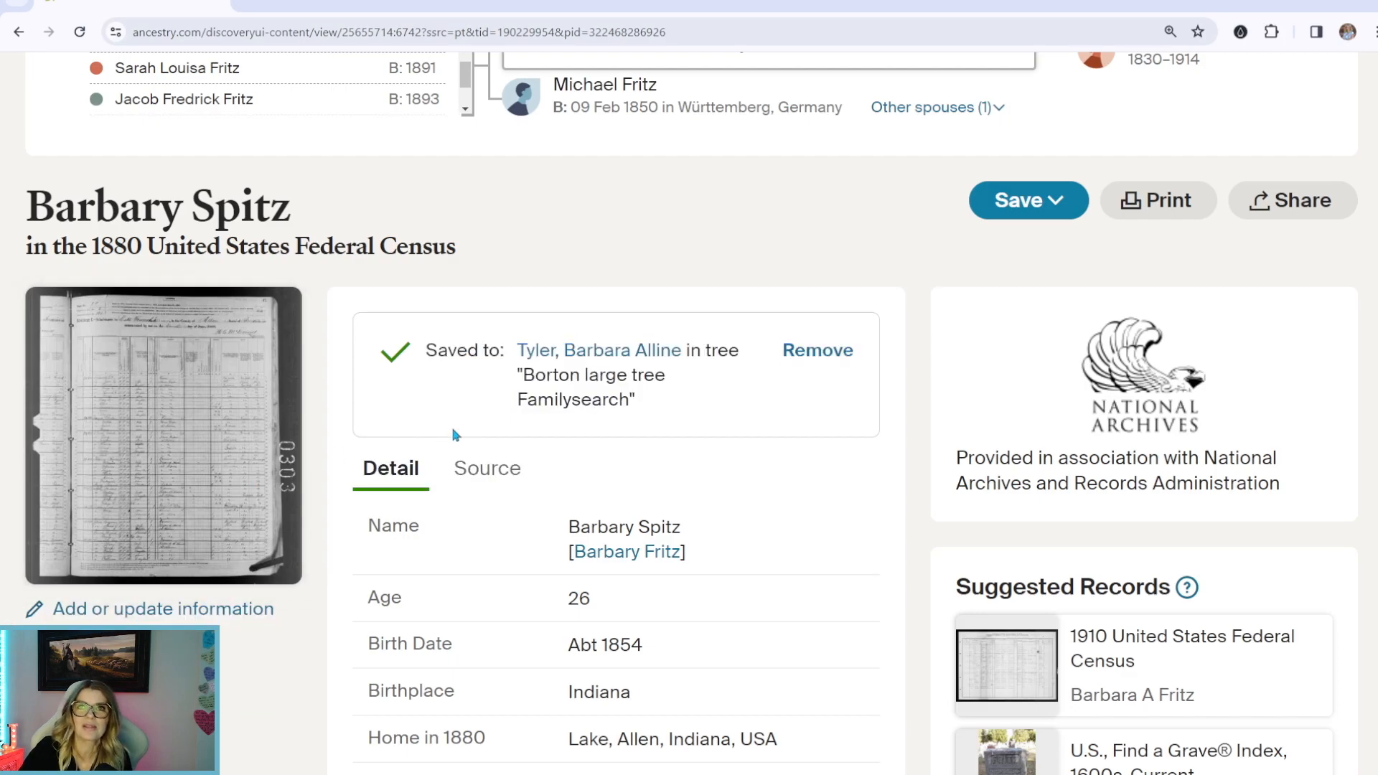